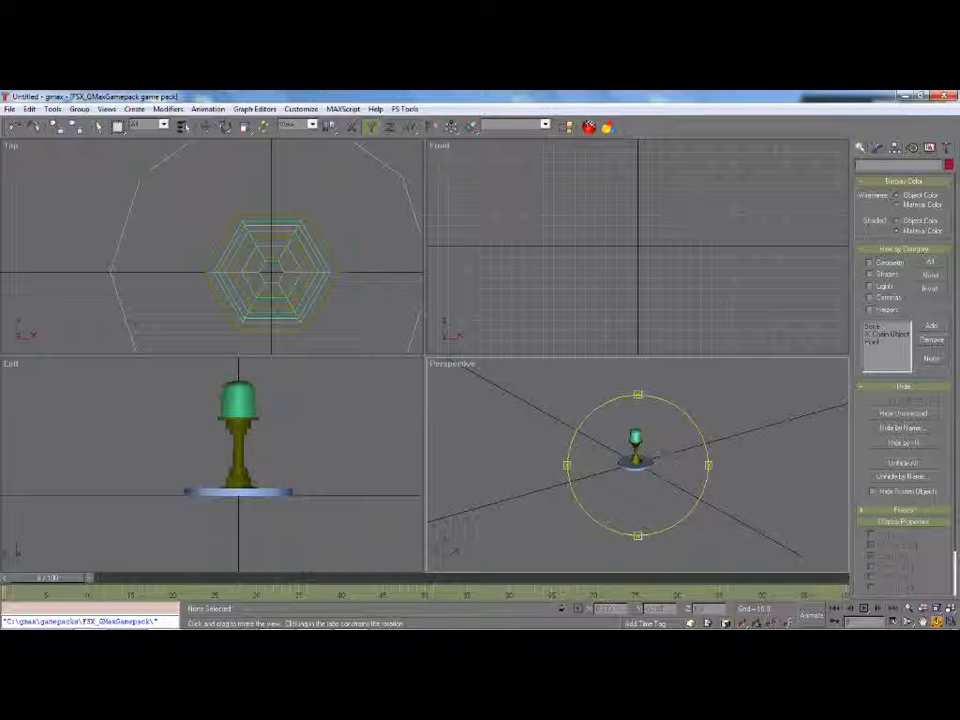
- Create a new FlightSim material in the Material Editor
{"action": "left_click", "coordinate": [98, 127]}
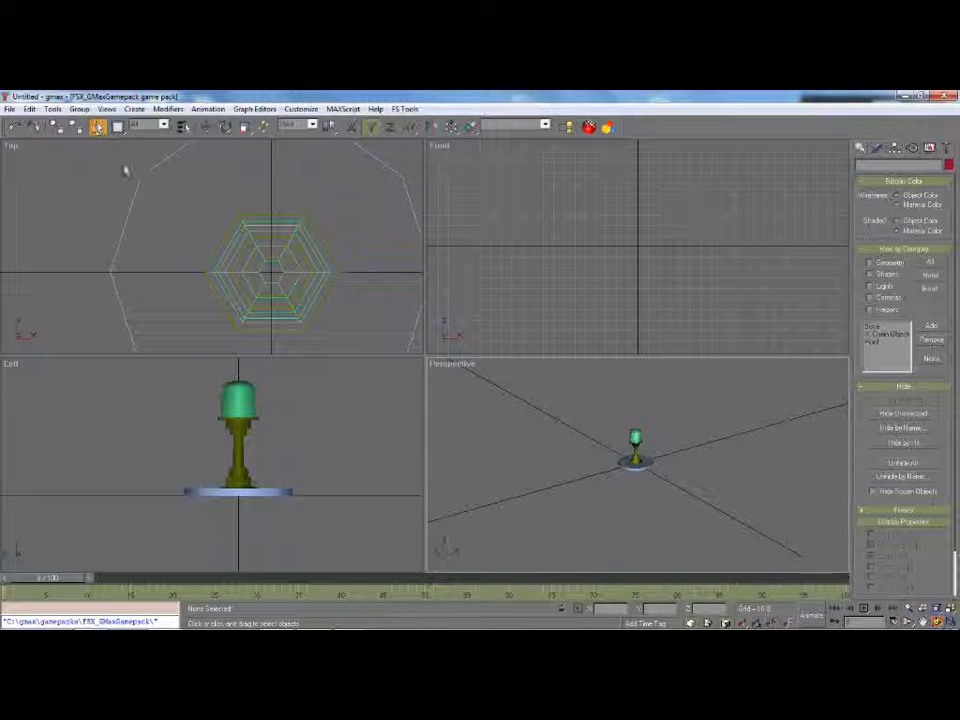
{"action": "middle_click", "coordinate": [260, 446]}
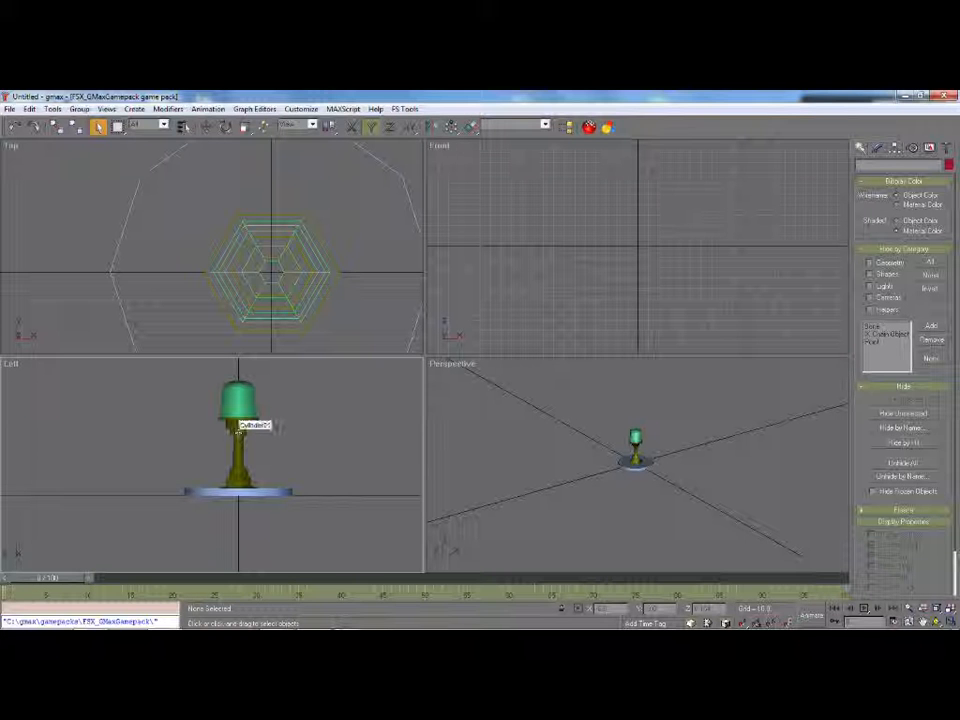
{"action": "left_click", "coordinate": [588, 127]}
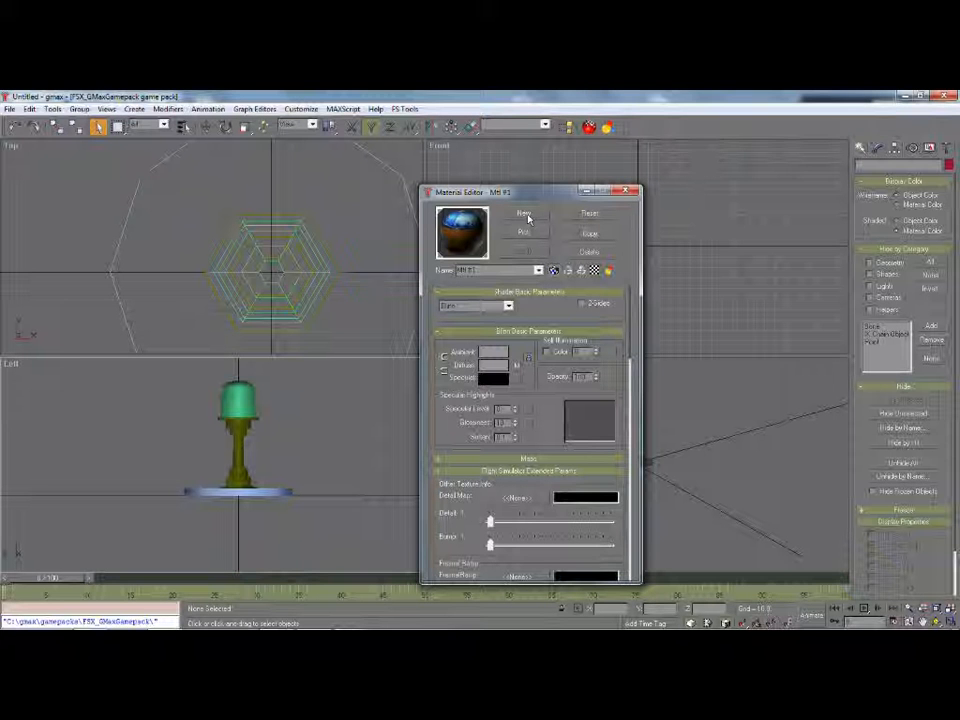
{"action": "left_click", "coordinate": [524, 214]}
{"action": "left_click", "coordinate": [452, 347]}
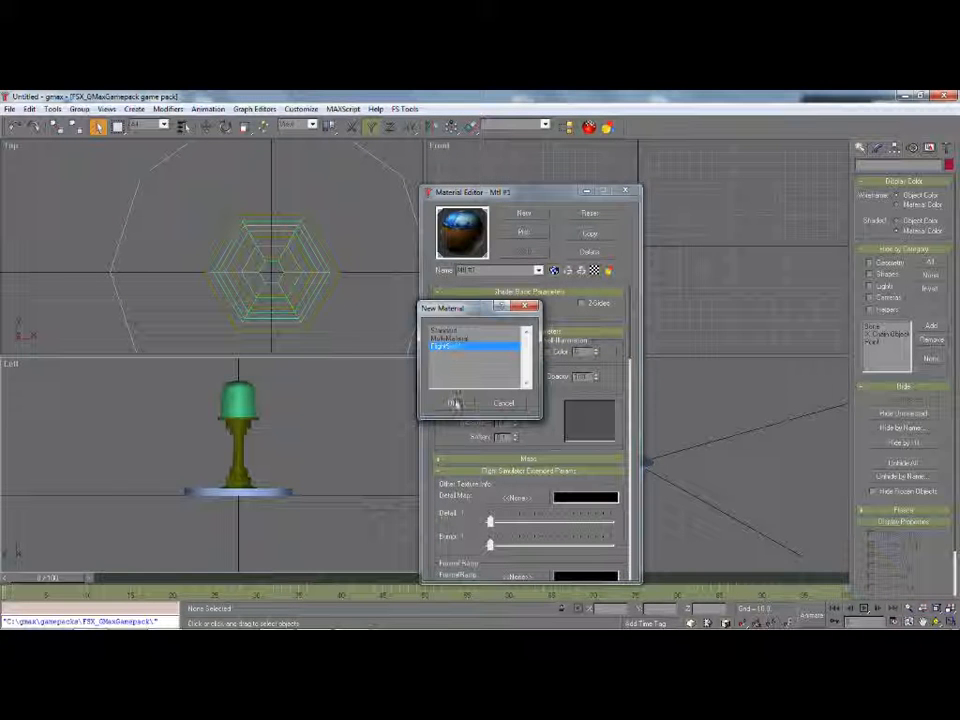
{"action": "left_click", "coordinate": [455, 402]}
- Set the new material's specular colour to black
{"action": "left_click", "coordinate": [501, 378]}
{"action": "left_click_drag", "start_coordinate": [343, 229], "coordinate": [343, 165]}
{"action": "left_click", "coordinate": [273, 266]}
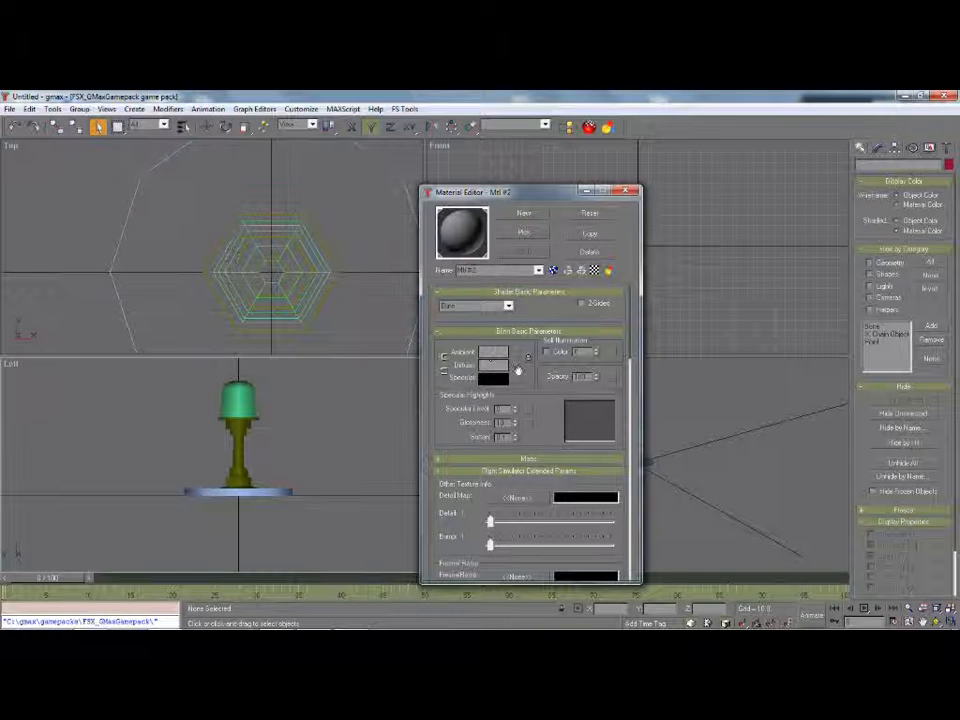
- Assign the bitmap MB_TaxiLight_HD_Blue_Day.png as the material's diffuse map
{"action": "left_click", "coordinate": [518, 374]}
{"action": "double_click", "coordinate": [470, 254]}
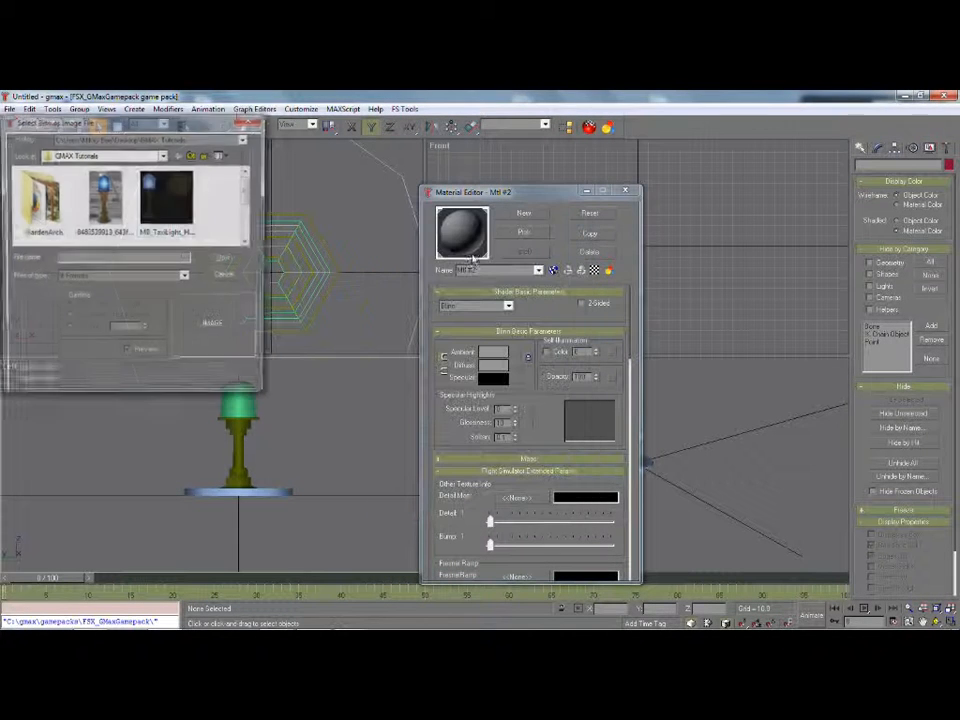
{"action": "scroll", "coordinate": [110, 215], "scroll_direction": "down", "scroll_amount": 2}
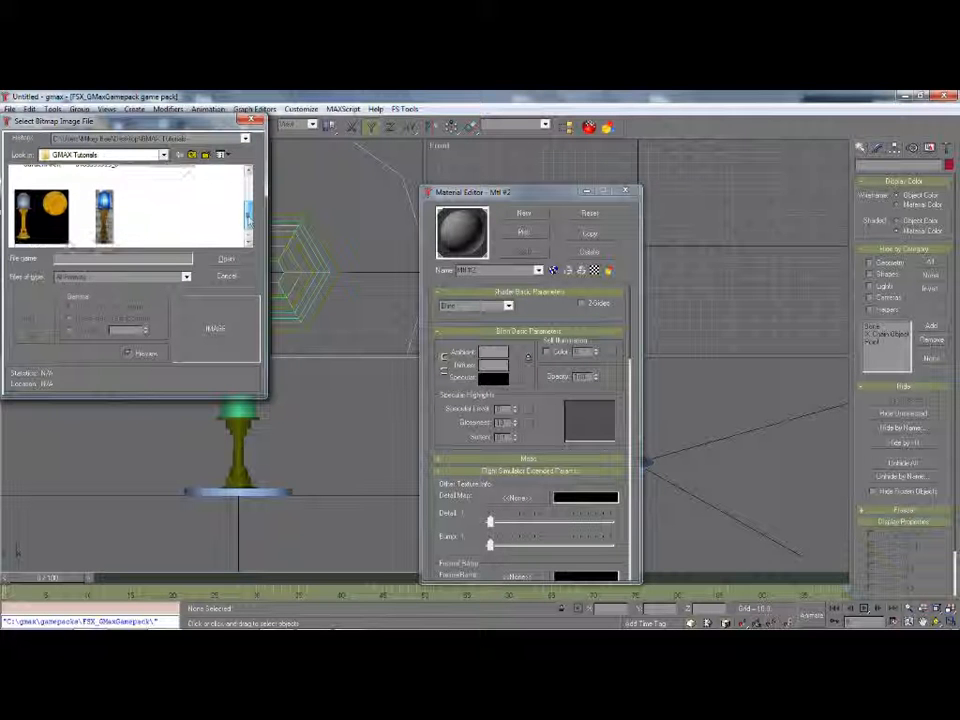
{"action": "left_click", "coordinate": [40, 200]}
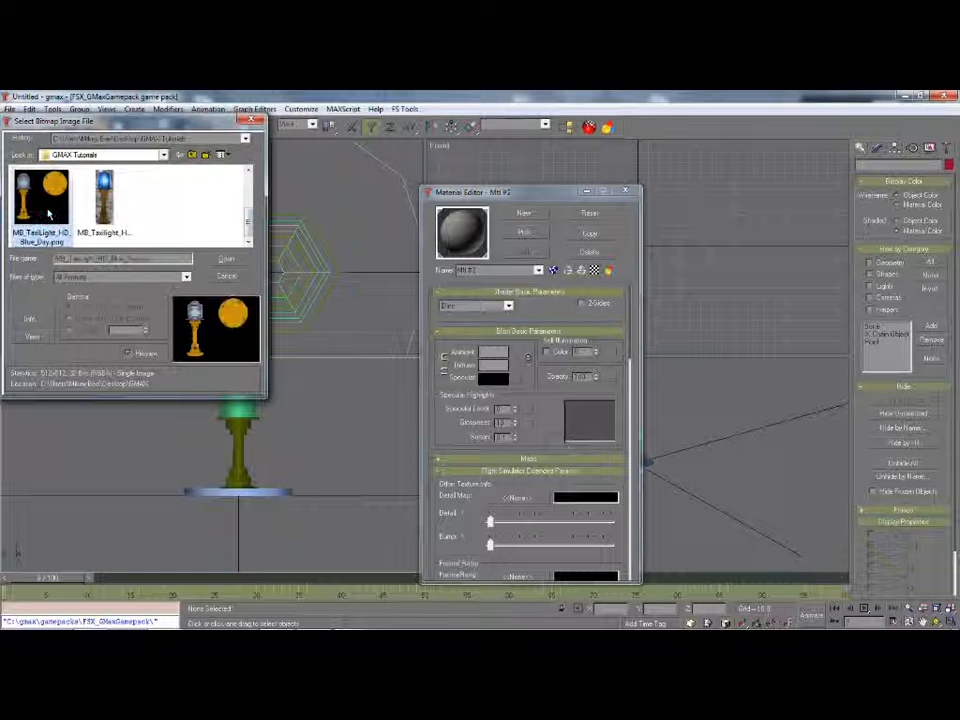
{"action": "left_click", "coordinate": [229, 260]}
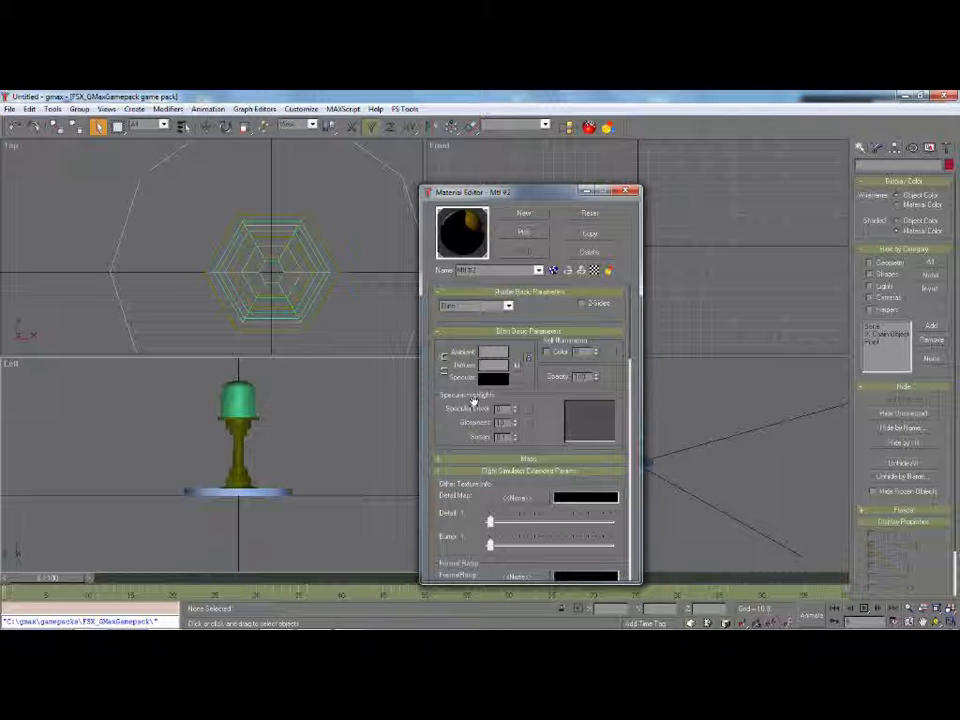
- Show the material's map in the viewports and apply the material to the light's stem, dome and base disc
{"action": "left_click", "coordinate": [555, 272]}
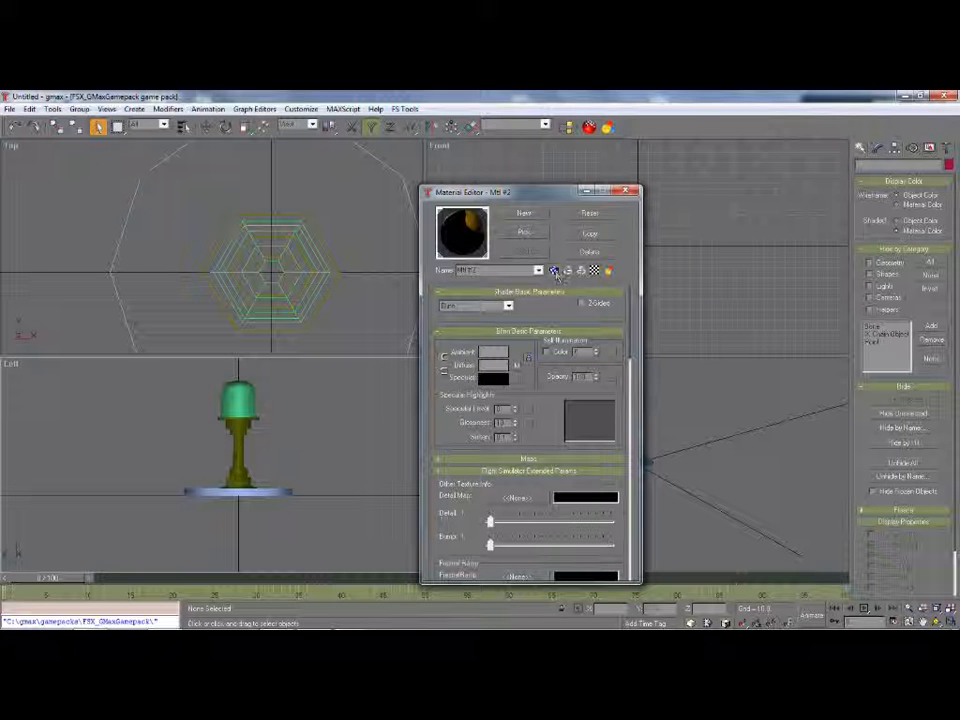
{"action": "left_click", "coordinate": [236, 437]}
{"action": "left_click", "coordinate": [523, 251]}
{"action": "left_click", "coordinate": [238, 398]}
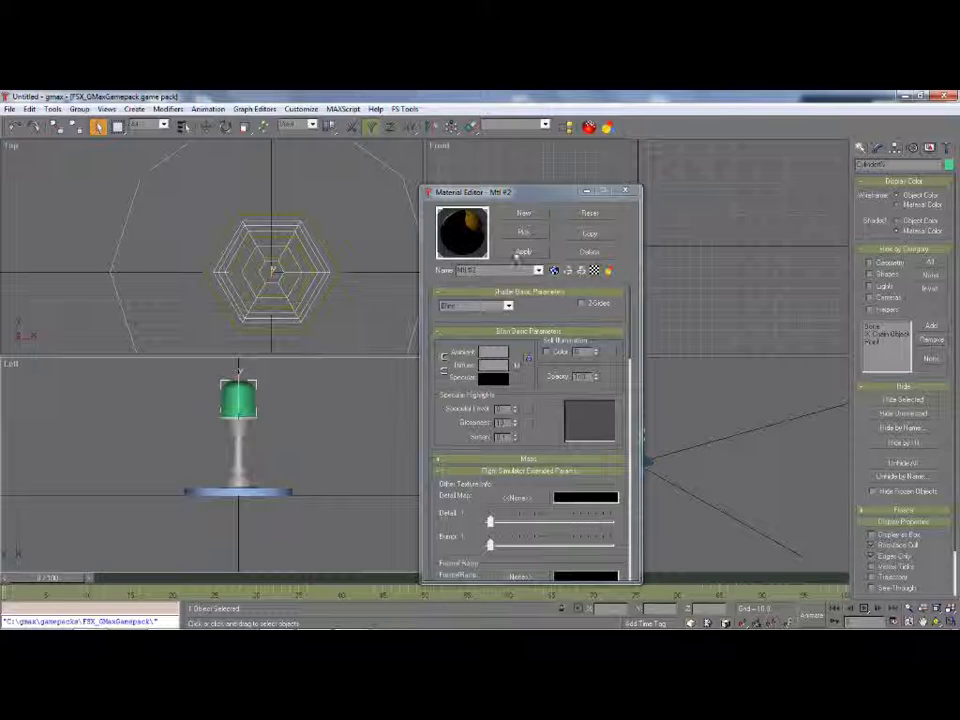
{"action": "left_click", "coordinate": [523, 251]}
{"action": "left_click", "coordinate": [651, 461]}
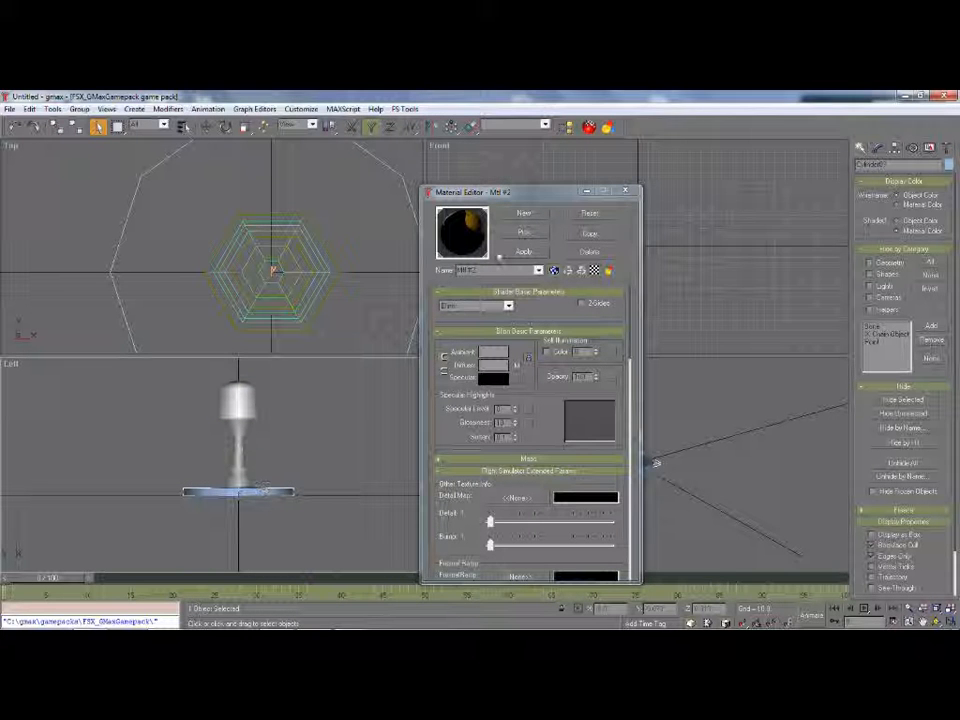
{"action": "left_click", "coordinate": [627, 194]}
{"action": "left_click", "coordinate": [790, 545]}
- Add a UVW Map modifier to the base disc and set its mapping to Face
{"action": "left_click", "coordinate": [936, 621]}
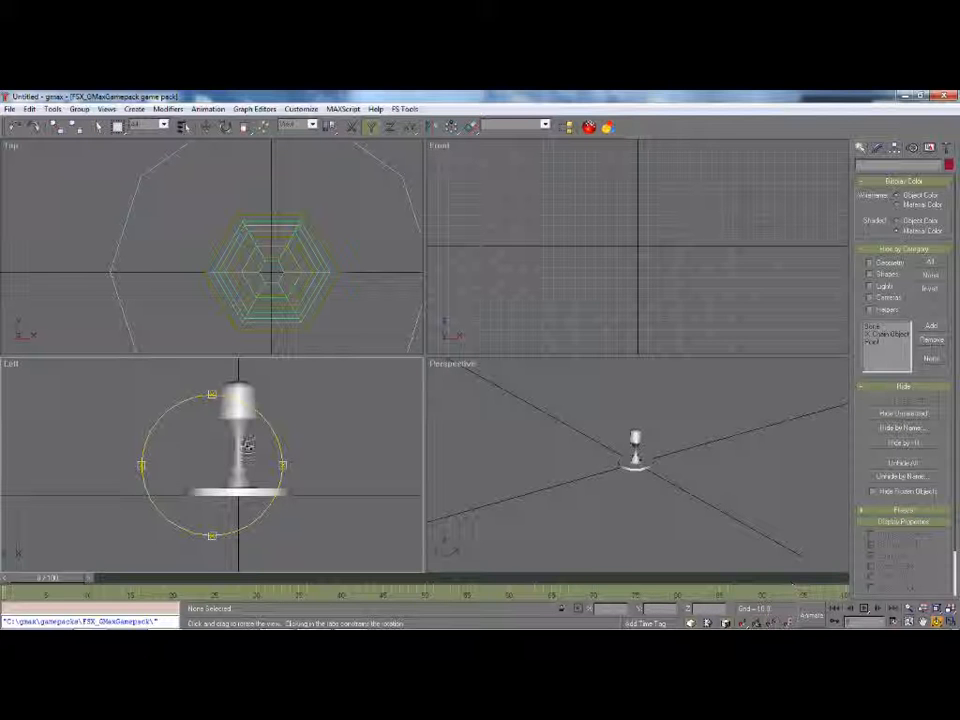
{"action": "mouse_move", "coordinate": [263, 443]}
{"action": "left_mouse_down"}
{"action": "mouse_move", "coordinate": [178, 469]}
{"action": "mouse_move", "coordinate": [216, 458]}
{"action": "mouse_move", "coordinate": [205, 415]}
{"action": "mouse_move", "coordinate": [247, 448]}
{"action": "left_mouse_up"}
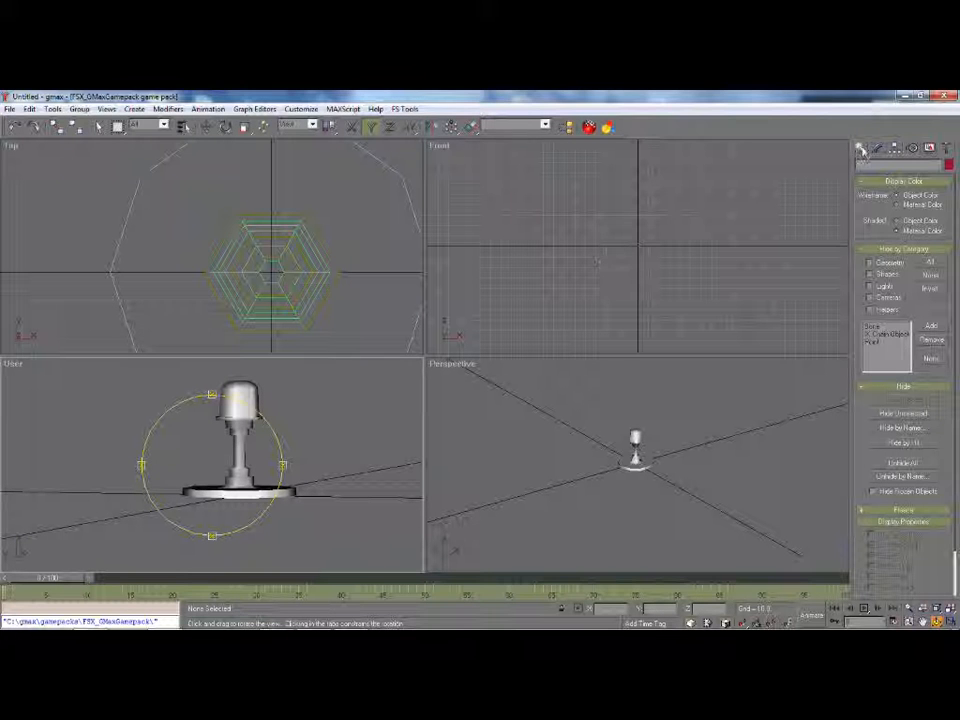
{"action": "left_click", "coordinate": [861, 148]}
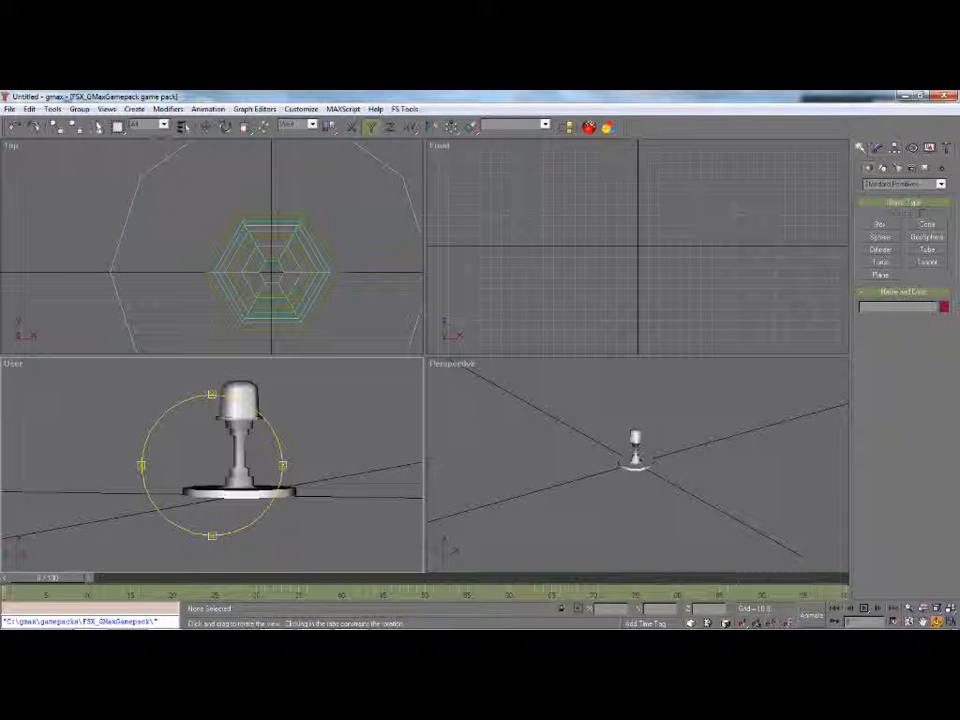
{"action": "left_click", "coordinate": [97, 127]}
{"action": "left_click", "coordinate": [243, 490]}
{"action": "left_click", "coordinate": [936, 621]}
{"action": "left_click_drag", "start_coordinate": [246, 459], "coordinate": [236, 479]}
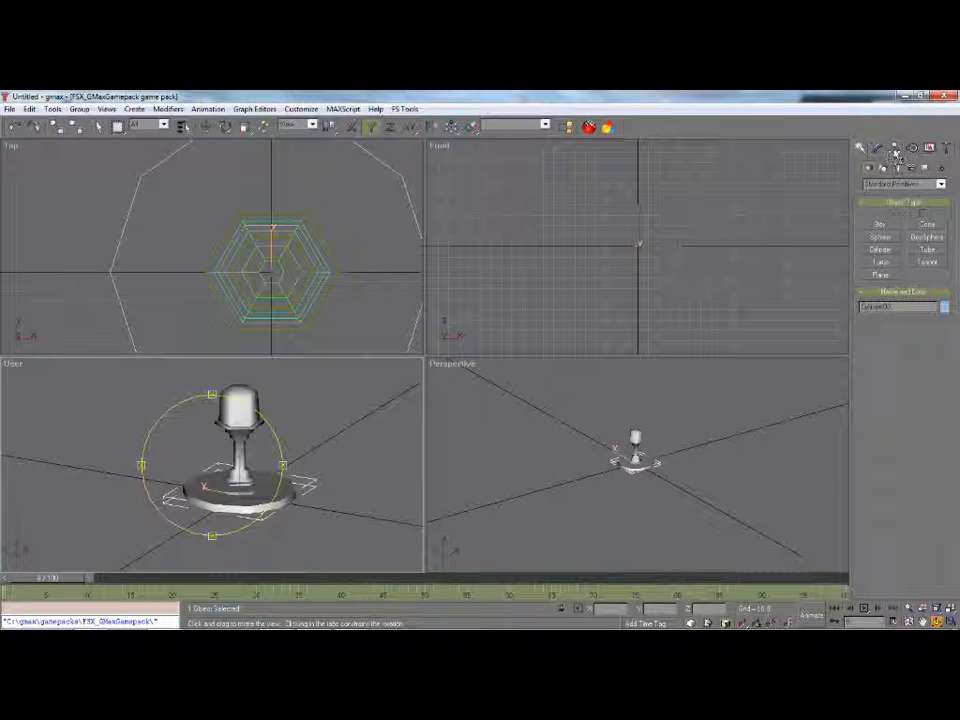
{"action": "left_click", "coordinate": [877, 148]}
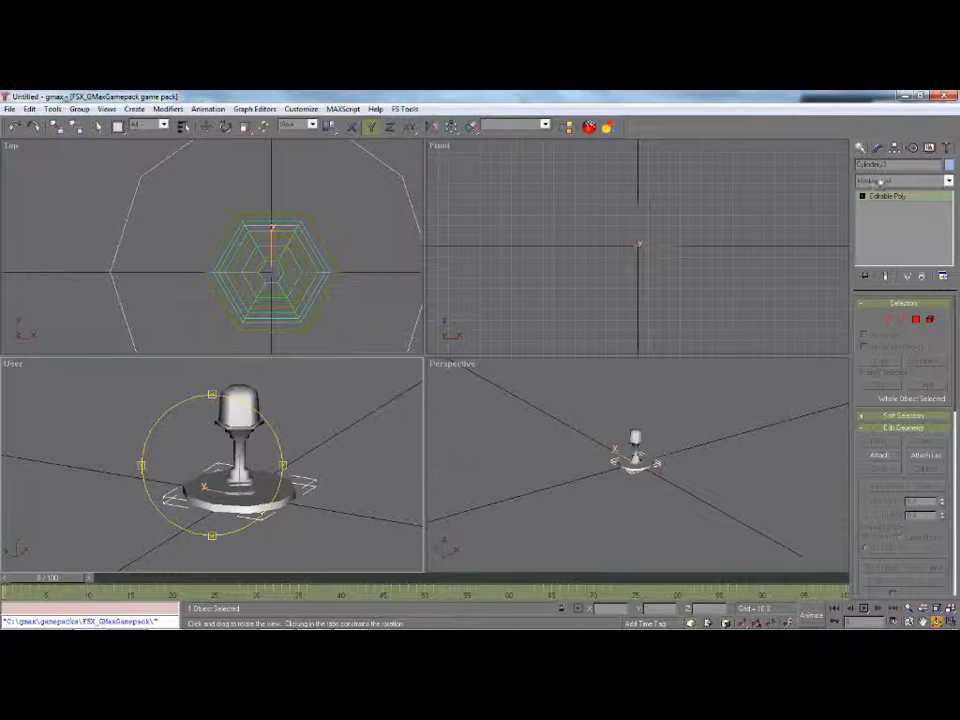
{"action": "left_click", "coordinate": [893, 180]}
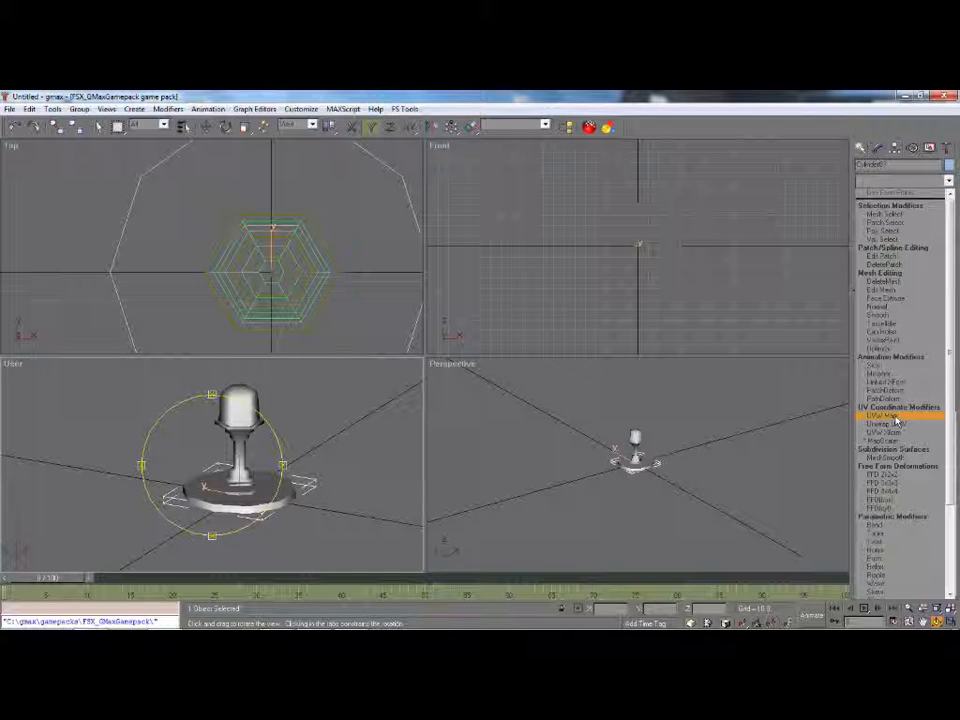
{"action": "left_click", "coordinate": [884, 416]}
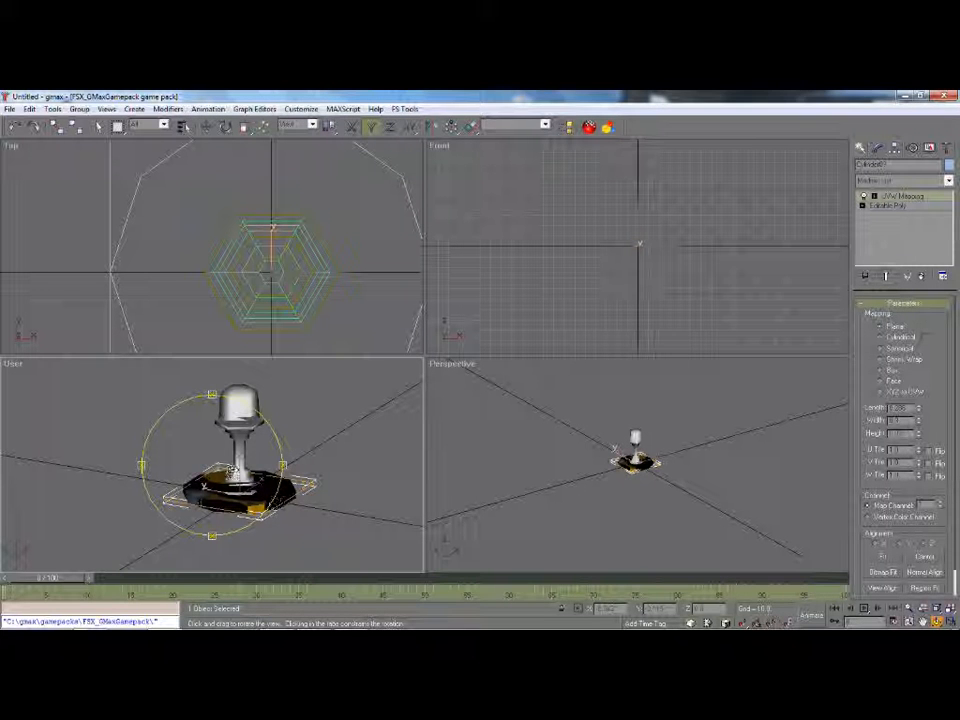
{"action": "left_click", "coordinate": [882, 384]}
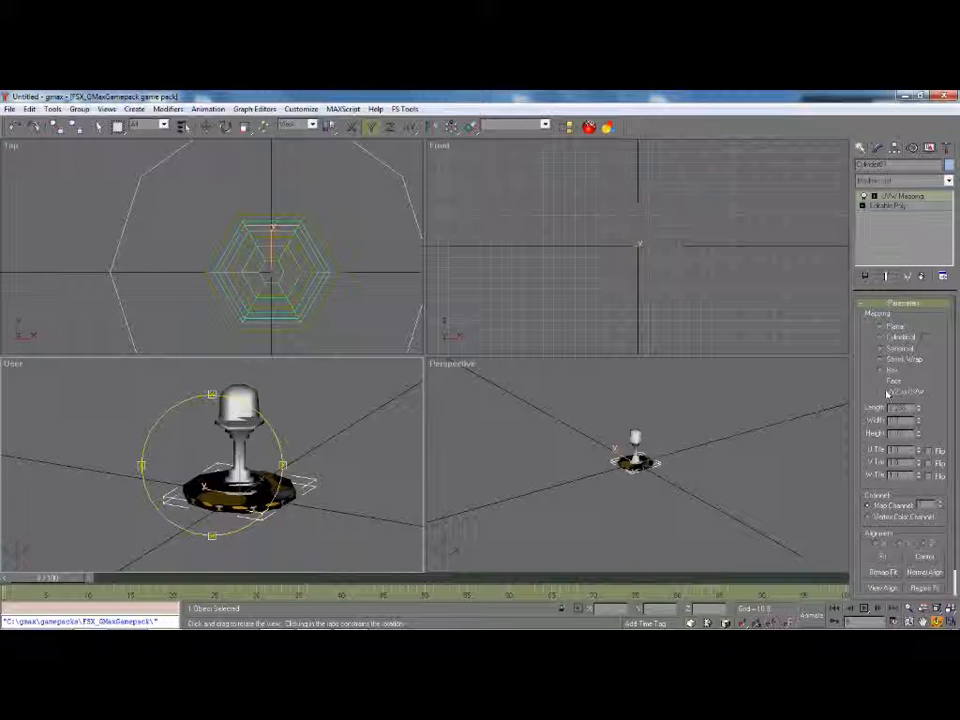
- Add an Unwrap UVW modifier to the base disc and open its UVWs for editing
{"action": "left_click", "coordinate": [888, 181]}
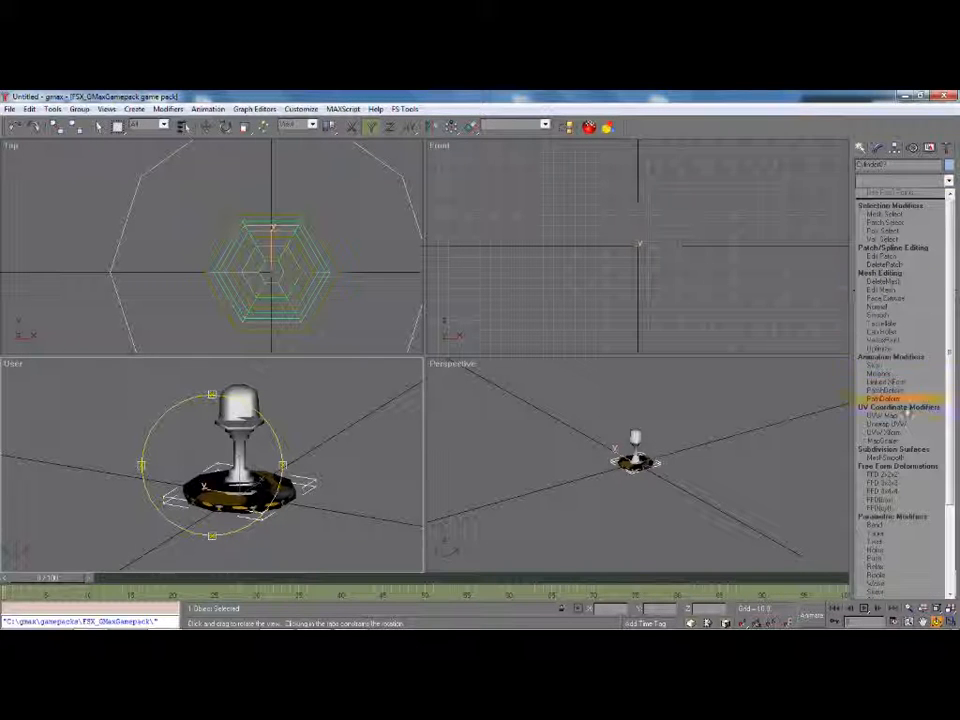
{"action": "left_click", "coordinate": [900, 424]}
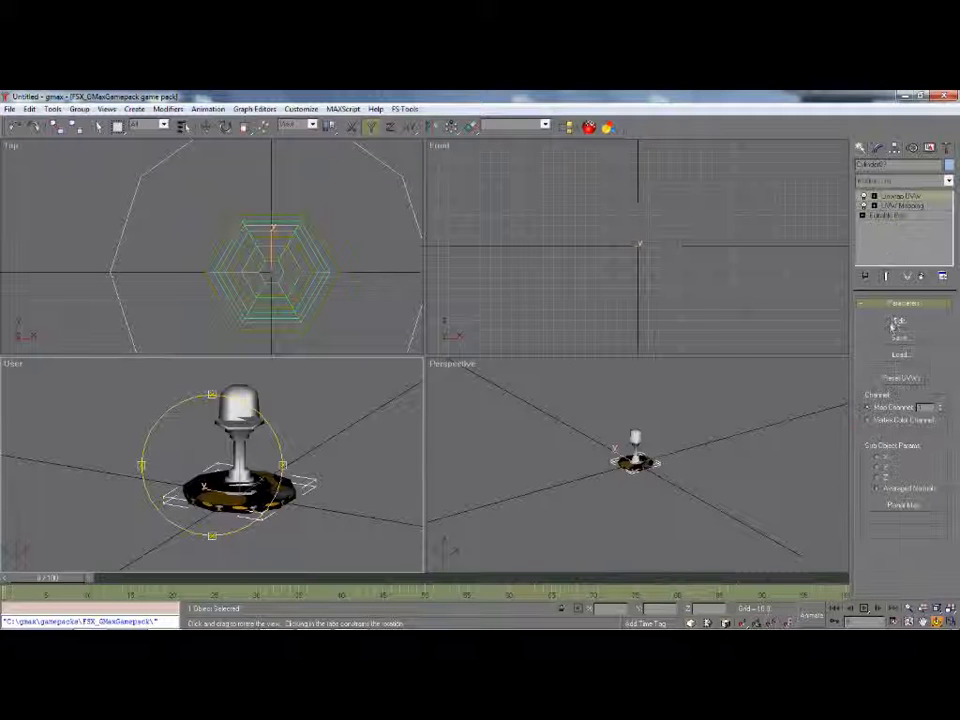
{"action": "left_click", "coordinate": [899, 322]}
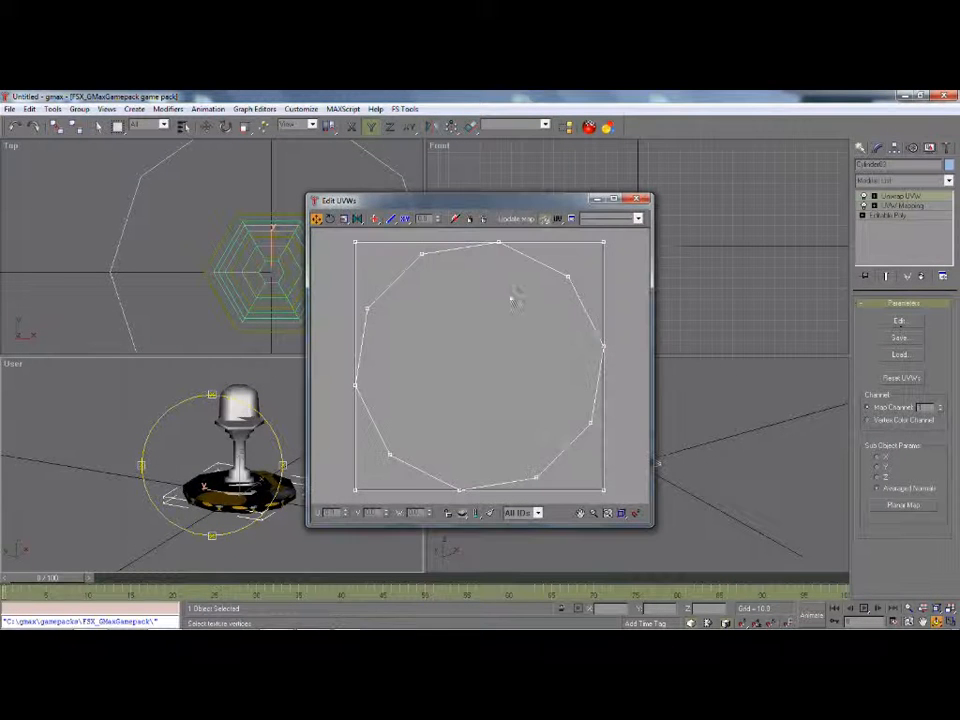
- Load the taxi light's daytime bitmap as the background texture for the base disc's UVW editing
{"action": "left_click", "coordinate": [608, 219]}
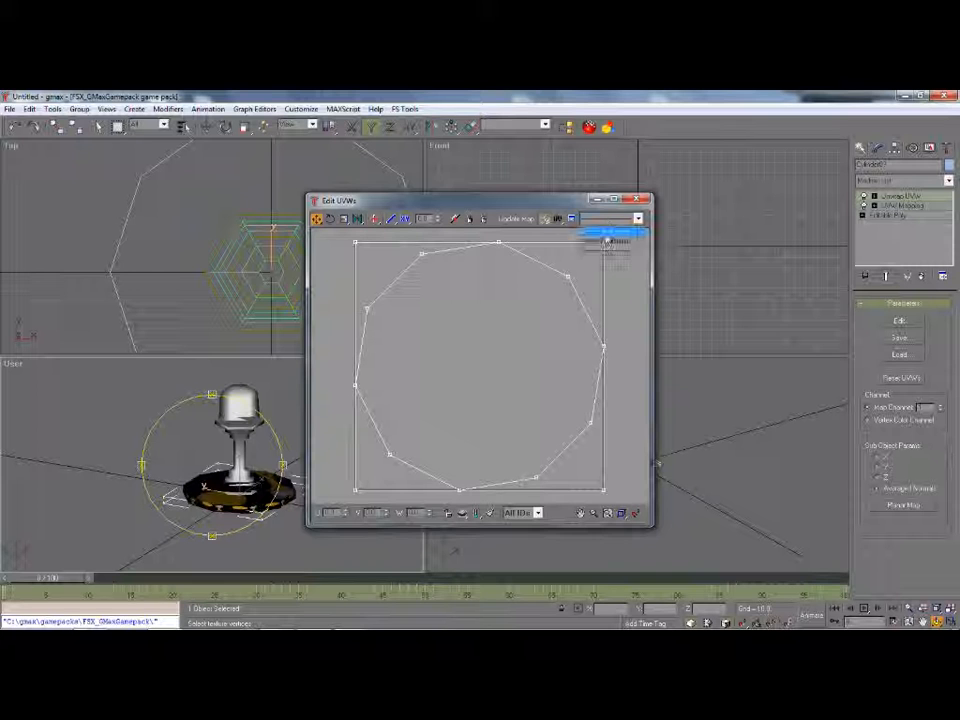
{"action": "left_click", "coordinate": [606, 242]}
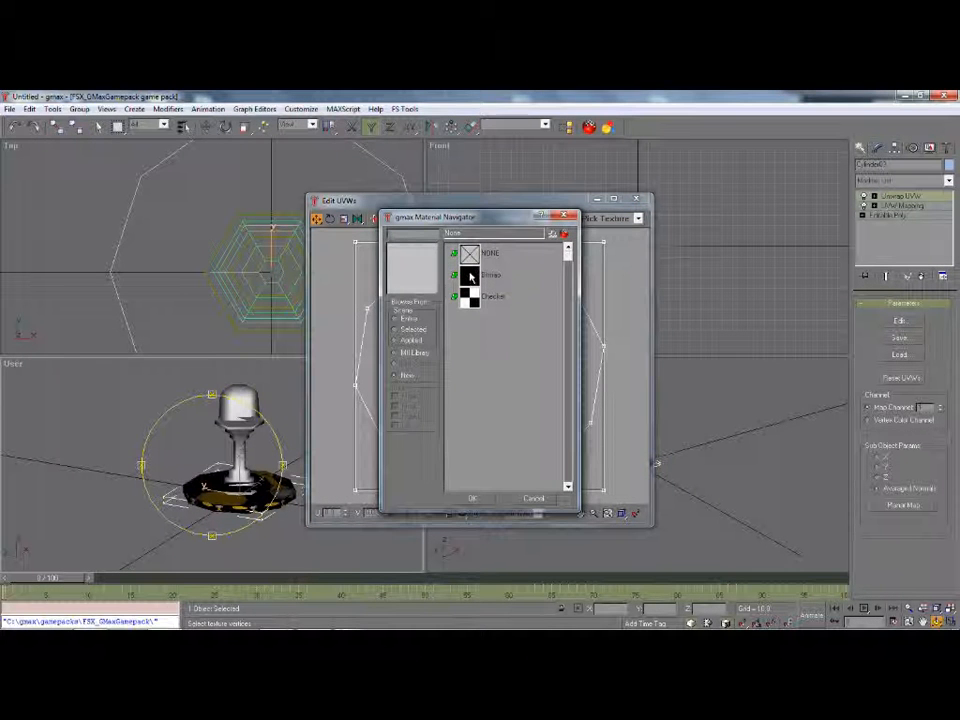
{"action": "double_click", "coordinate": [478, 253]}
{"action": "scroll", "coordinate": [130, 200], "scroll_direction": "down", "scroll_amount": 2}
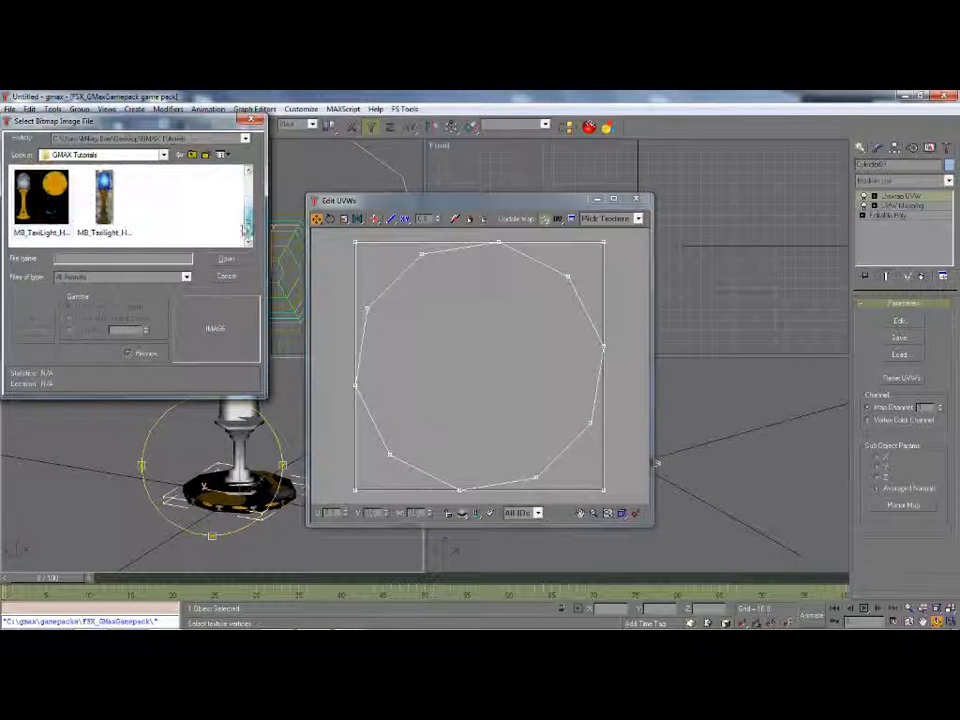
{"action": "left_click", "coordinate": [40, 200]}
{"action": "left_click", "coordinate": [226, 258]}
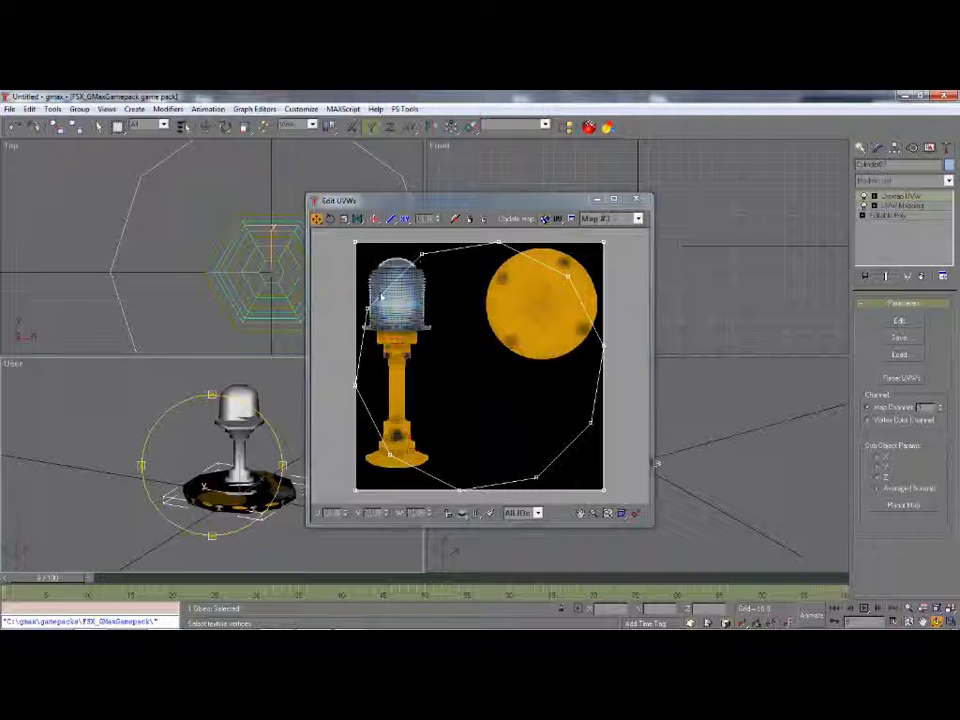
- Filter the UVW display to material ID 1 only
{"action": "left_click", "coordinate": [520, 512]}
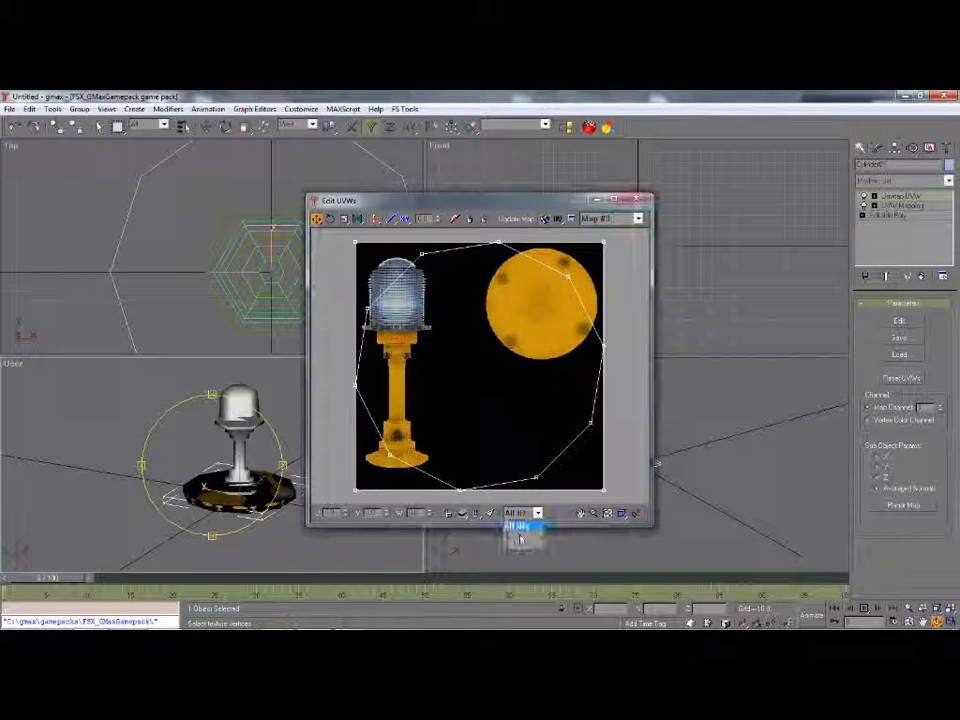
{"action": "left_click", "coordinate": [516, 532]}
{"action": "left_click", "coordinate": [535, 514]}
{"action": "left_click", "coordinate": [516, 538]}
- Scale all the base disc's UV vertices down evenly and move them onto the texture's yellow disc
{"action": "left_click", "coordinate": [580, 514]}
{"action": "left_click_drag", "start_coordinate": [608, 427], "coordinate": [585, 417]}
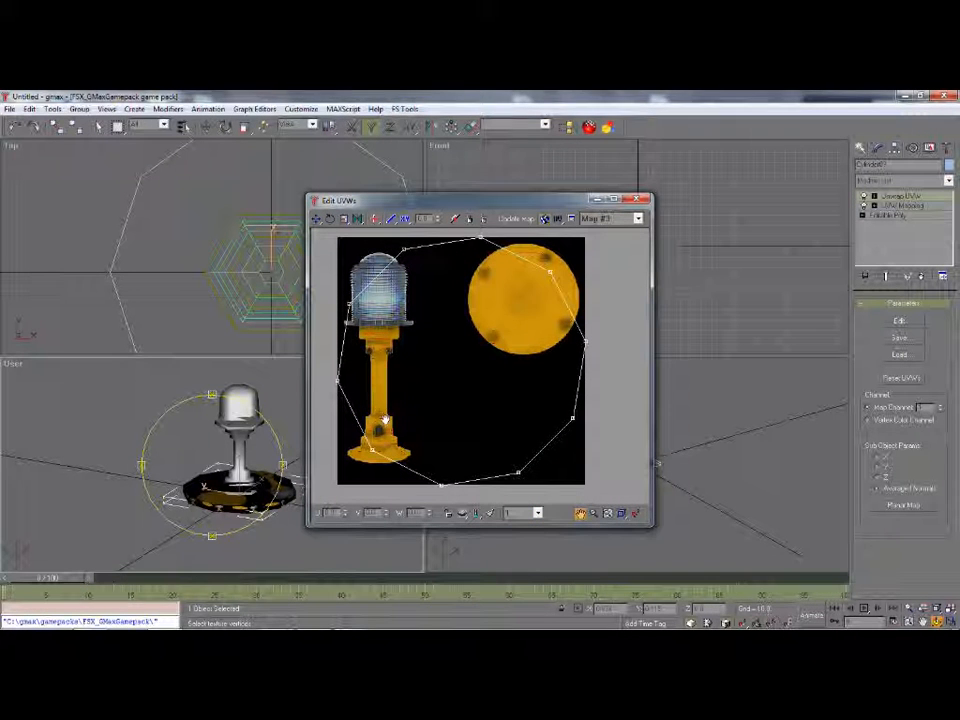
{"action": "left_click_drag", "start_coordinate": [517, 297], "coordinate": [473, 355]}
{"action": "scroll", "coordinate": [473, 355], "scroll_direction": "up", "scroll_amount": 6}
{"action": "scroll", "coordinate": [505, 367], "scroll_direction": "up", "scroll_amount": 3}
{"action": "scroll", "coordinate": [483, 360], "scroll_direction": "down", "scroll_amount": 10}
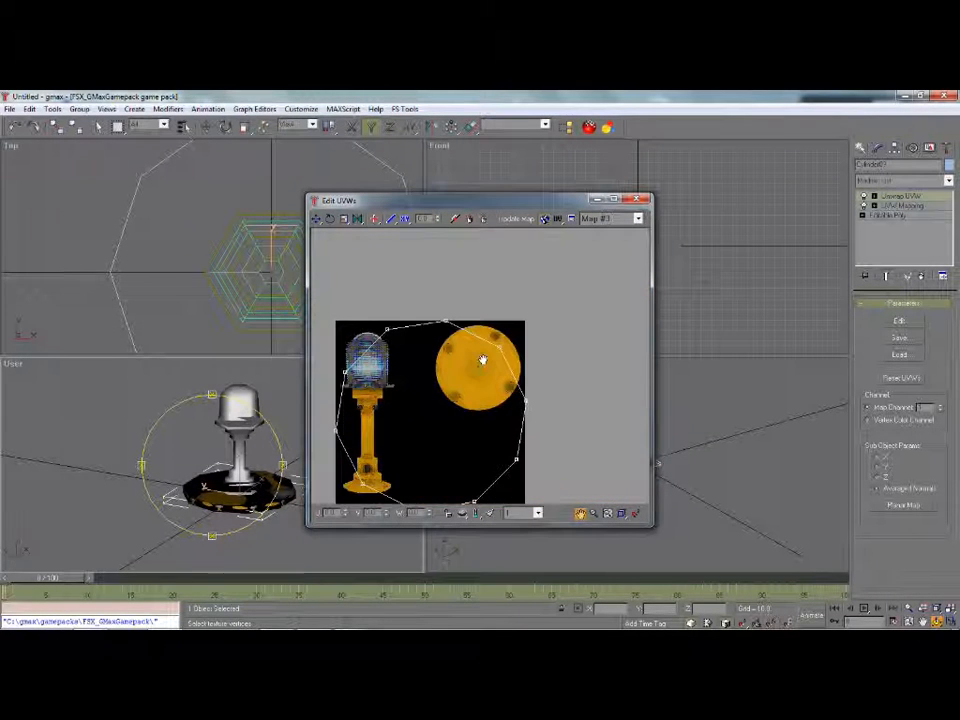
{"action": "left_click", "coordinate": [343, 219]}
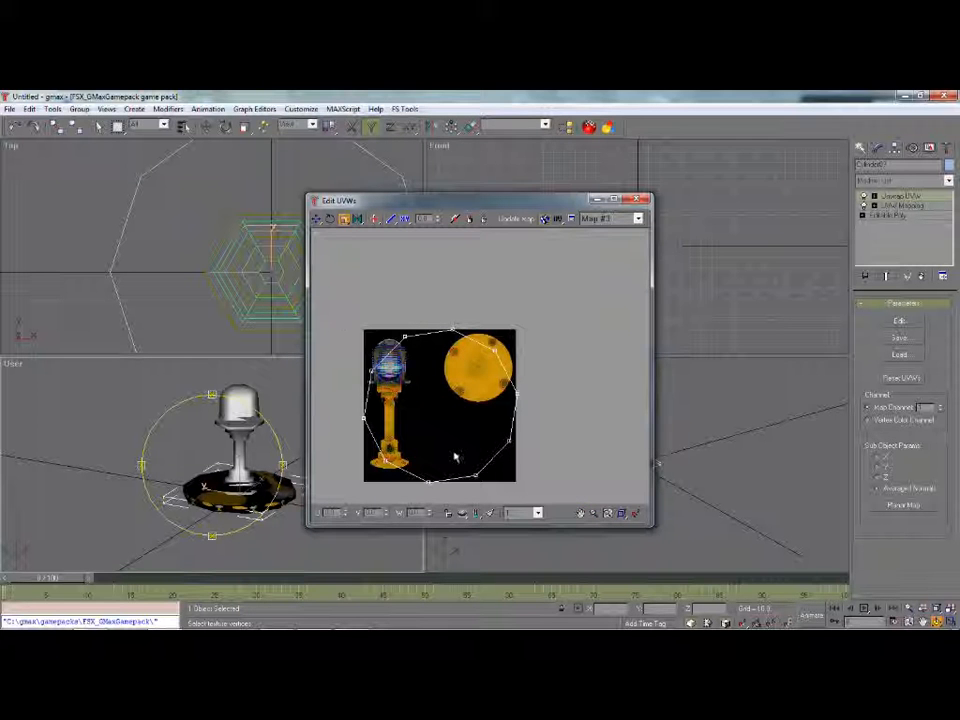
{"action": "left_click_drag", "start_coordinate": [590, 513], "coordinate": [590, 513]}
{"action": "left_click_drag", "start_coordinate": [495, 349], "coordinate": [439, 484]}
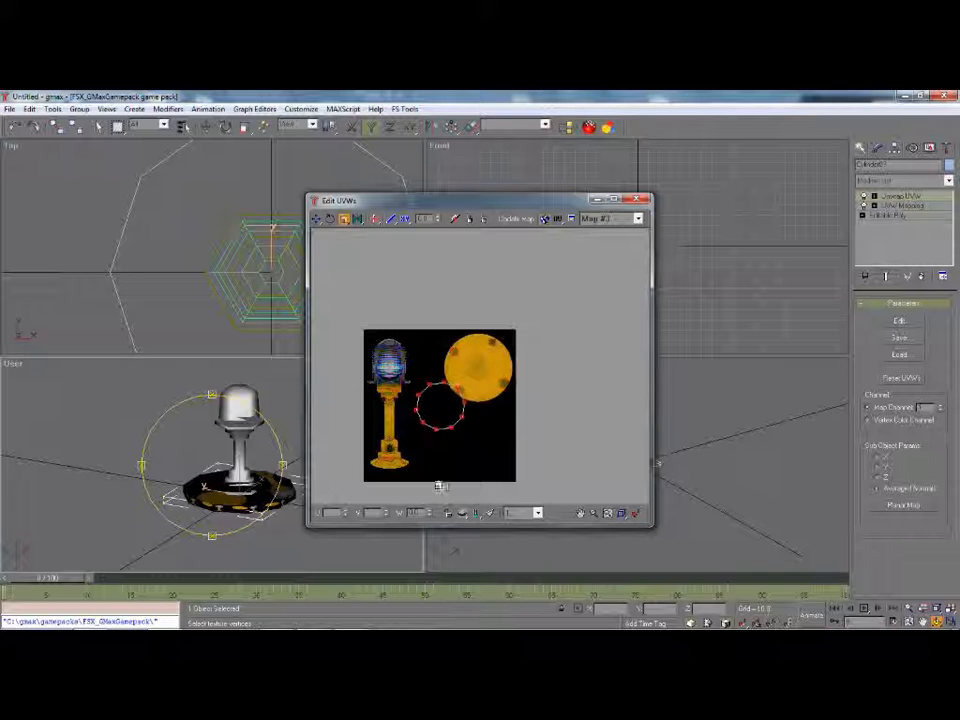
{"action": "left_click", "coordinate": [317, 219]}
{"action": "left_click_drag", "start_coordinate": [462, 404], "coordinate": [501, 362]}
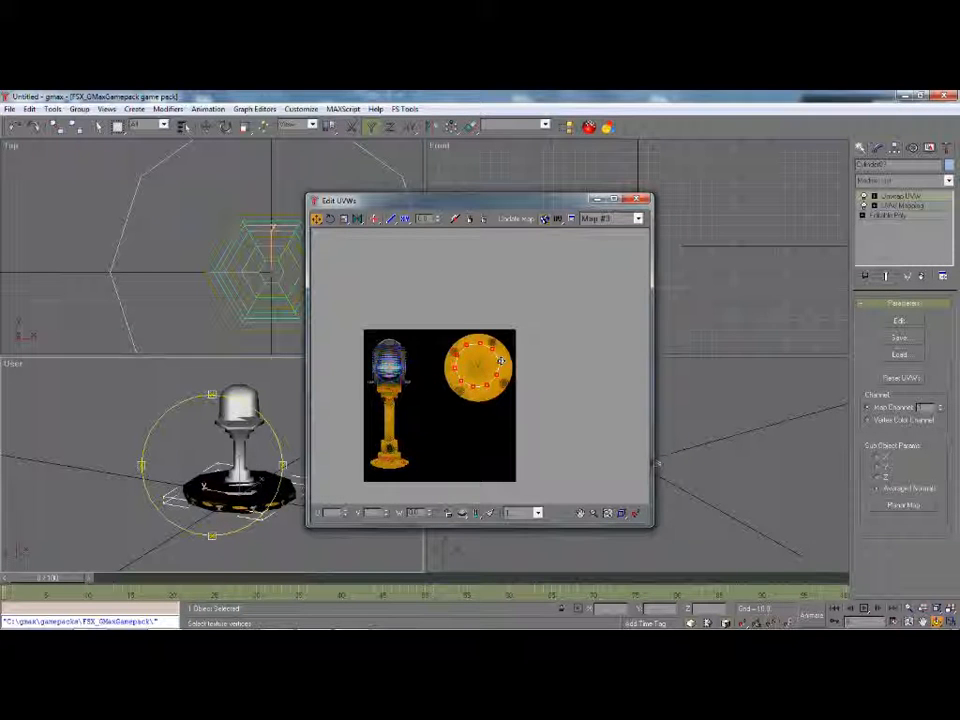
- Enlarge and reposition the UV outline so it fits just inside the edge of the yellow disc
{"action": "scroll", "coordinate": [501, 362], "scroll_direction": "up", "scroll_amount": 5}
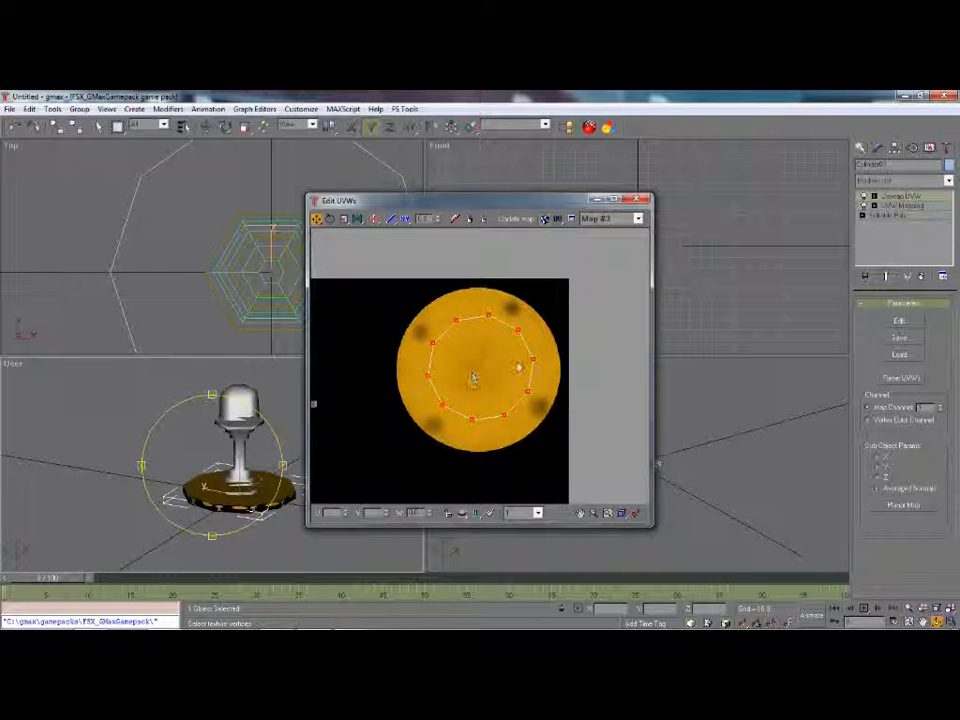
{"action": "left_click", "coordinate": [344, 218]}
{"action": "left_click_drag", "start_coordinate": [534, 364], "coordinate": [542, 332]}
{"action": "left_click", "coordinate": [317, 219]}
{"action": "left_click_drag", "start_coordinate": [559, 353], "coordinate": [556, 355]}
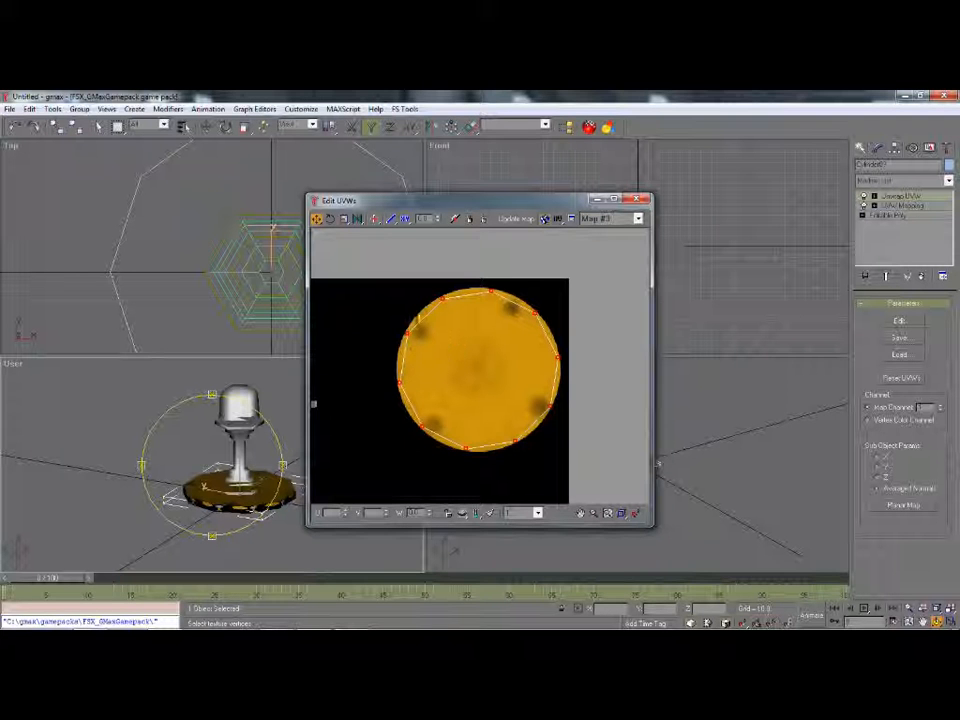
- Rotate the base disc's UV outline slightly to match the texture's yellow disc
{"action": "left_click", "coordinate": [330, 219]}
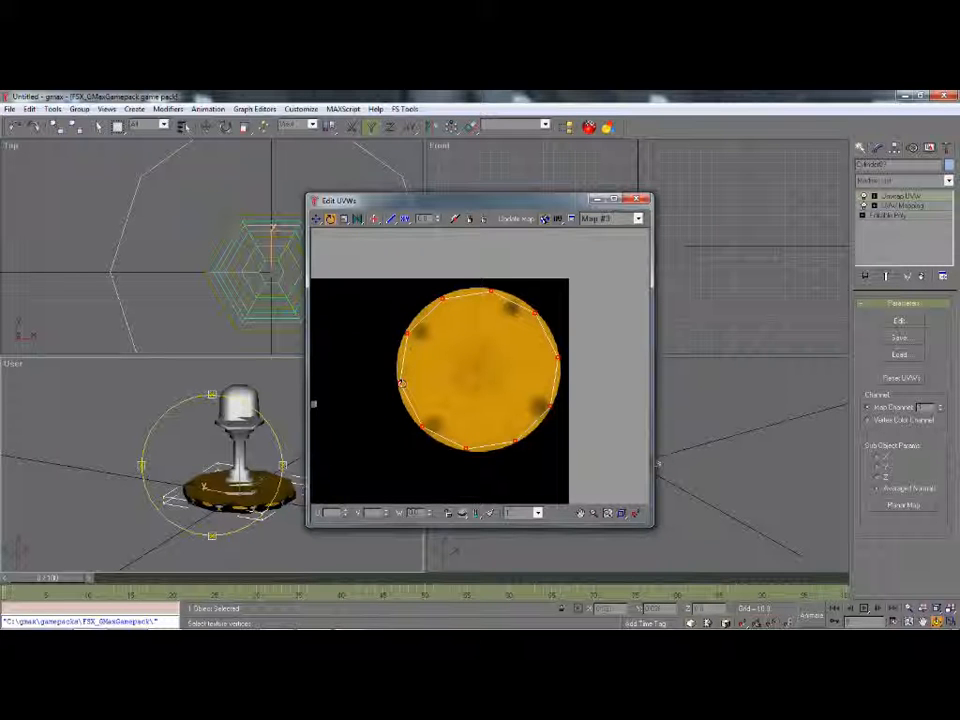
{"action": "left_click_drag", "start_coordinate": [400, 377], "coordinate": [399, 381]}
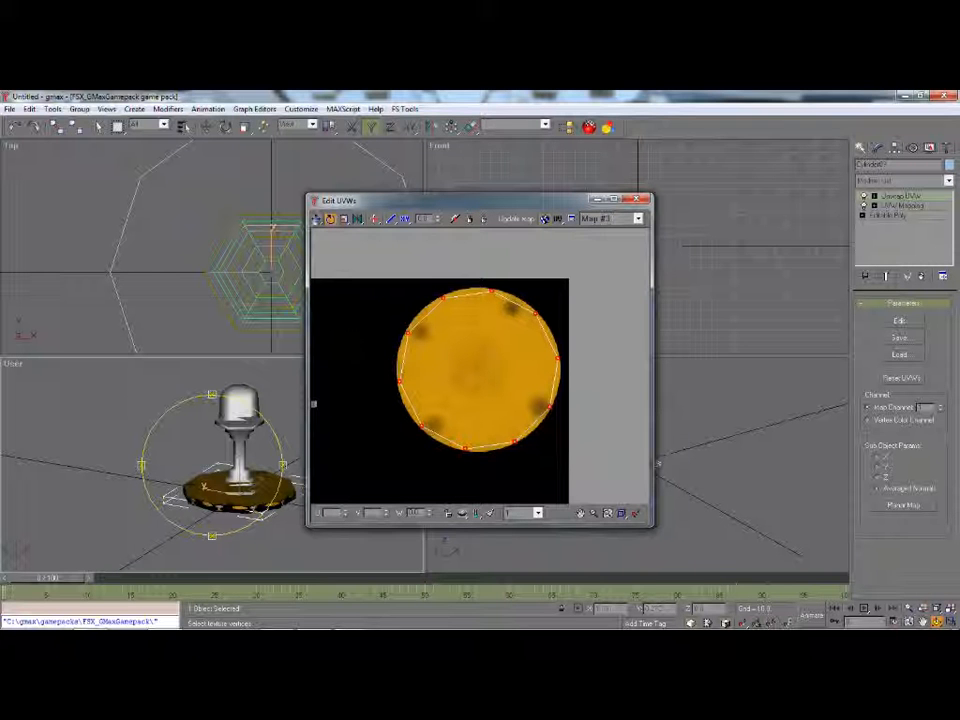
- Filter the base disc's UVW display to material ID 3 only
{"action": "left_click", "coordinate": [522, 512]}
{"action": "left_click", "coordinate": [523, 535]}
{"action": "left_click", "coordinate": [578, 514]}
{"action": "left_click_drag", "start_coordinate": [594, 445], "coordinate": [626, 364]}
{"action": "scroll", "coordinate": [596, 401], "scroll_direction": "down", "scroll_amount": 4}
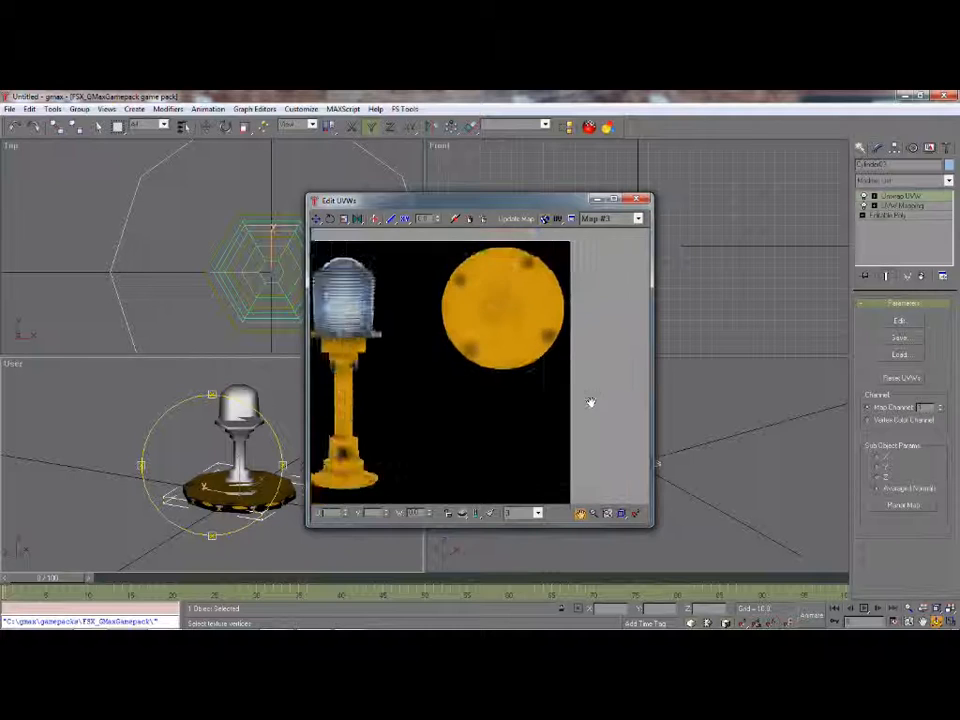
{"action": "left_click_drag", "start_coordinate": [589, 405], "coordinate": [609, 409]}
- Scale the material ID 3 UV square down evenly to a small square and move it onto the texture's yellow disc
{"action": "left_click", "coordinate": [316, 219]}
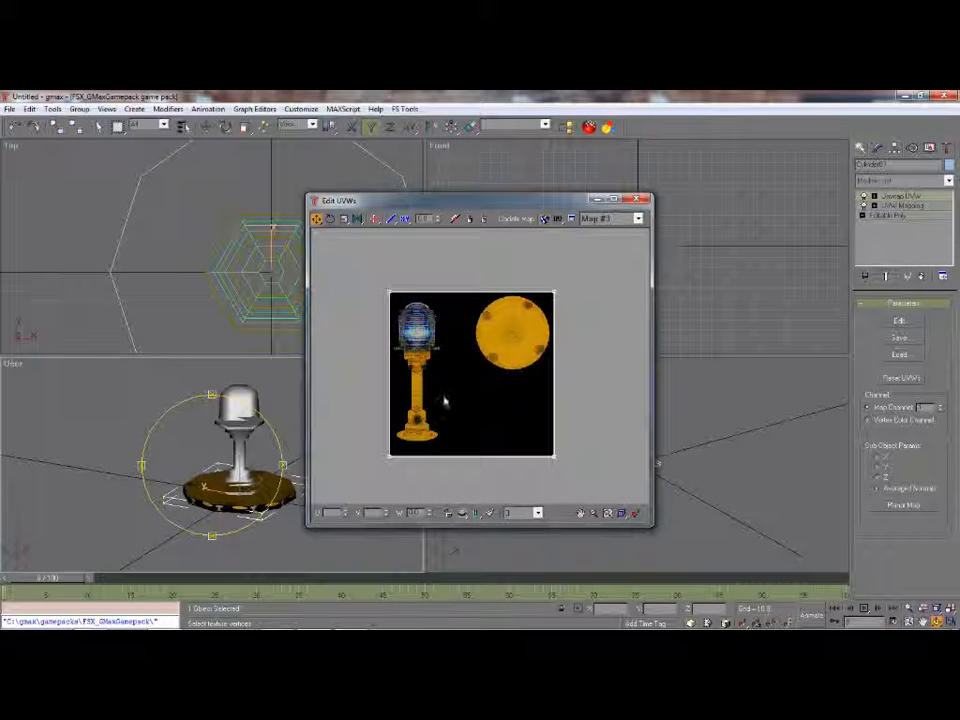
{"action": "left_click_drag", "start_coordinate": [583, 478], "coordinate": [583, 478]}
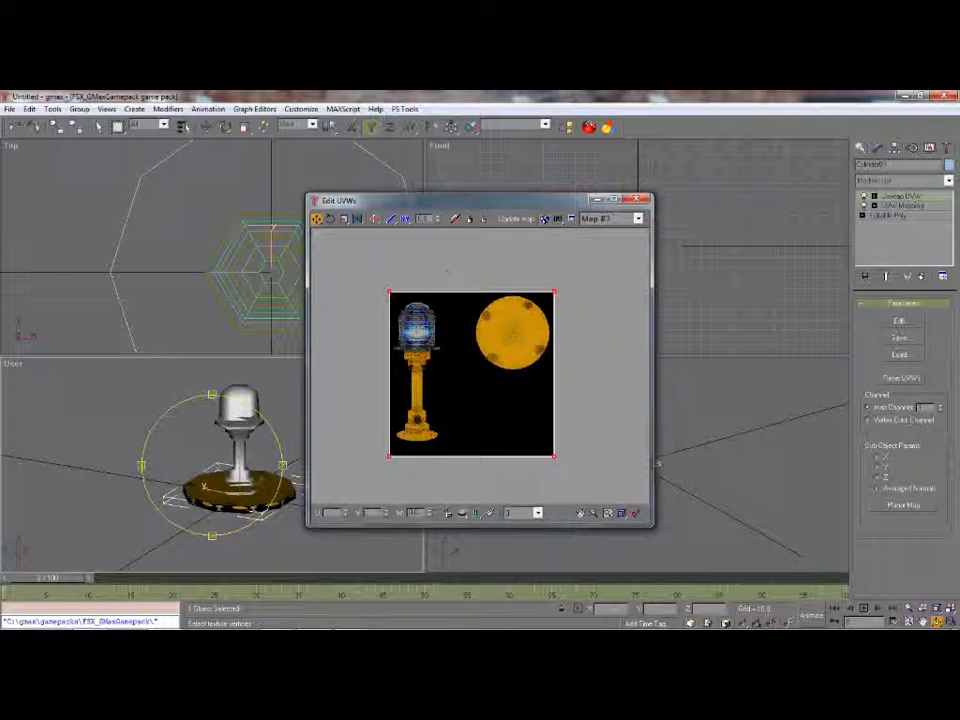
{"action": "left_click", "coordinate": [344, 219]}
{"action": "left_click_drag", "start_coordinate": [553, 291], "coordinate": [431, 576]}
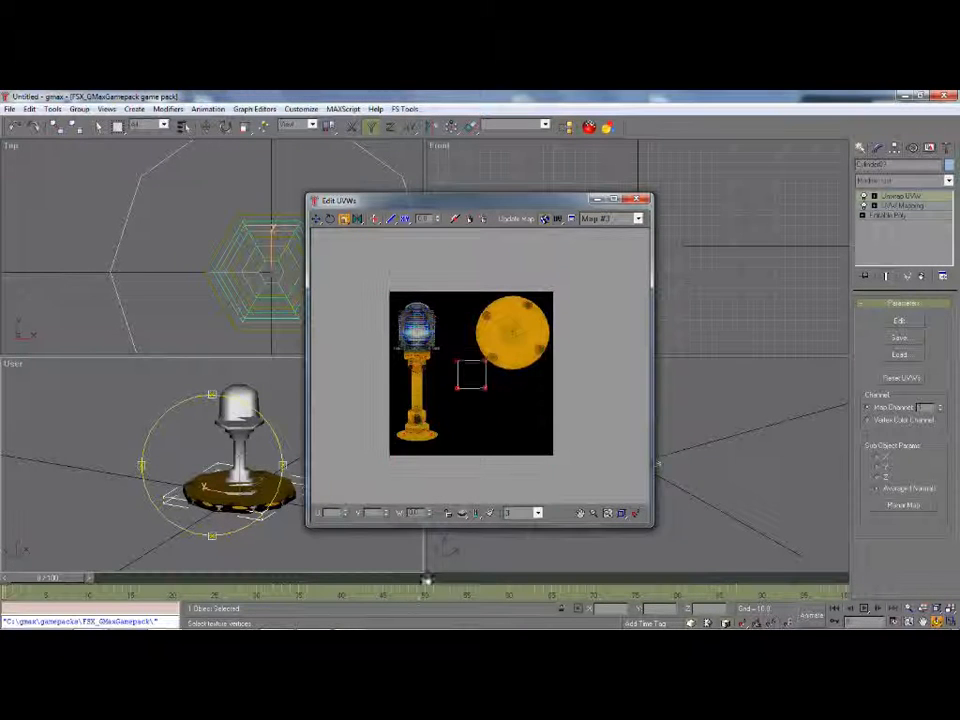
{"action": "left_click_drag", "start_coordinate": [487, 364], "coordinate": [469, 425]}
{"action": "left_click", "coordinate": [316, 219]}
{"action": "left_click_drag", "start_coordinate": [478, 380], "coordinate": [490, 362]}
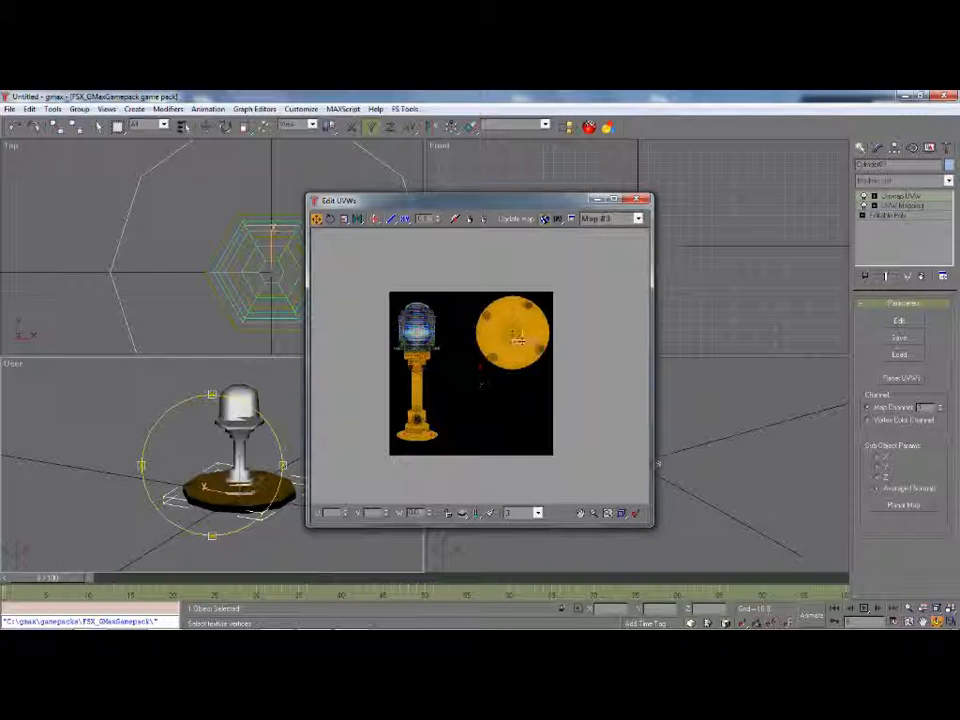
- Centre the small UV square on the yellow disc, enlarge it slightly, and finish editing the base disc's UVWs
{"action": "scroll", "coordinate": [518, 340], "scroll_direction": "up", "scroll_amount": 5}
{"action": "left_click", "coordinate": [582, 513]}
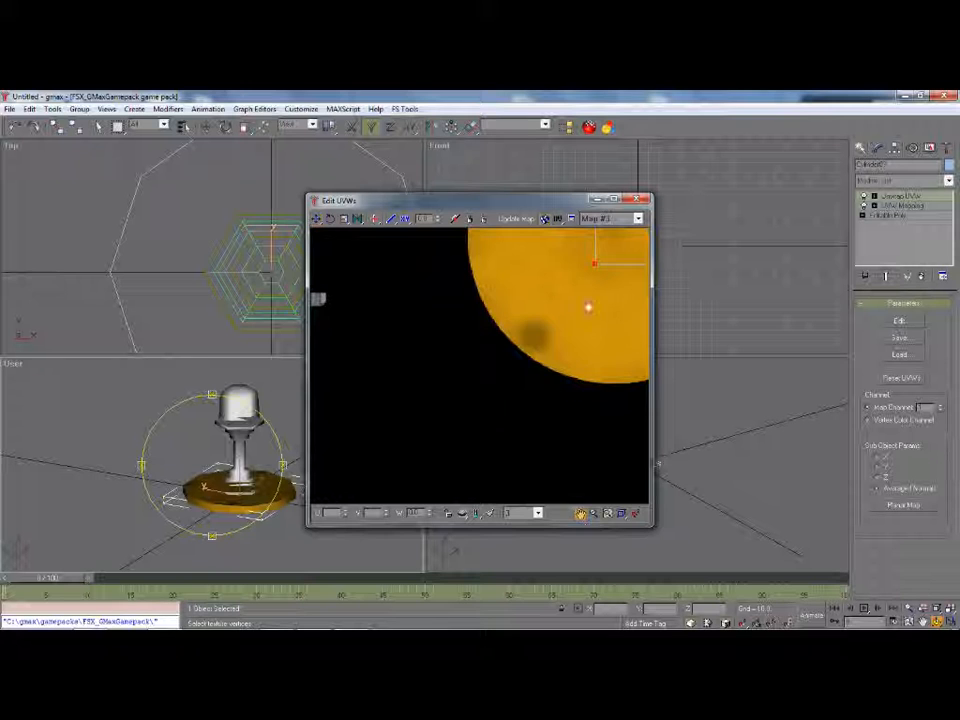
{"action": "left_click_drag", "start_coordinate": [583, 337], "coordinate": [497, 400]}
{"action": "scroll", "coordinate": [497, 395], "scroll_direction": "up", "scroll_amount": 6}
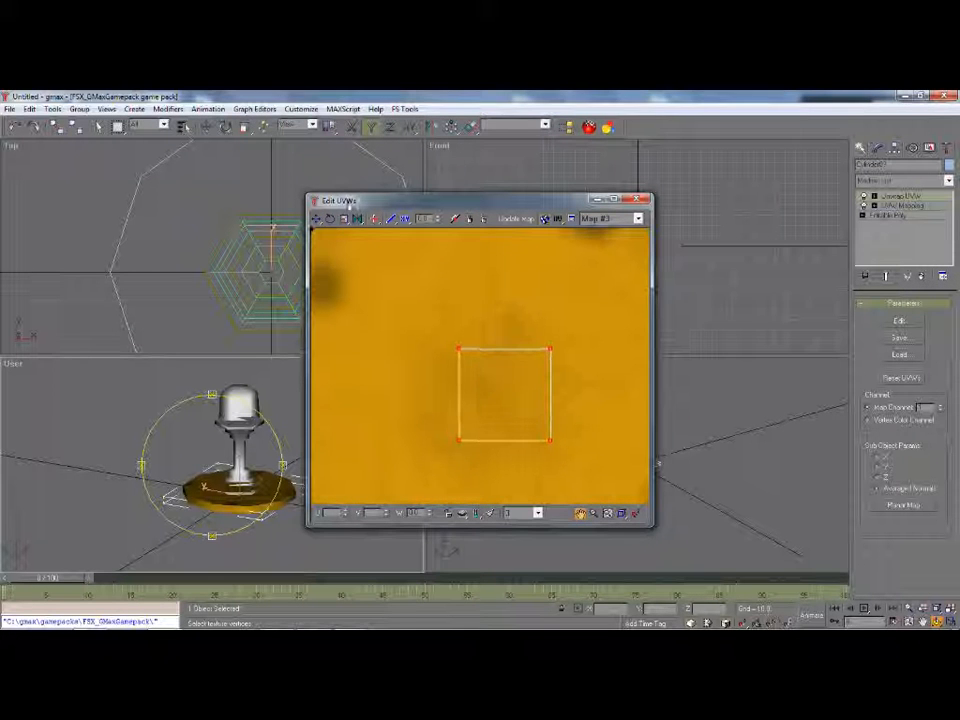
{"action": "left_click", "coordinate": [343, 218]}
{"action": "left_click_drag", "start_coordinate": [551, 351], "coordinate": [516, 446]}
{"action": "left_click", "coordinate": [316, 219]}
{"action": "left_click_drag", "start_coordinate": [519, 408], "coordinate": [488, 412]}
{"action": "left_click", "coordinate": [343, 218]}
{"action": "key", "text": "ctrl+z"}
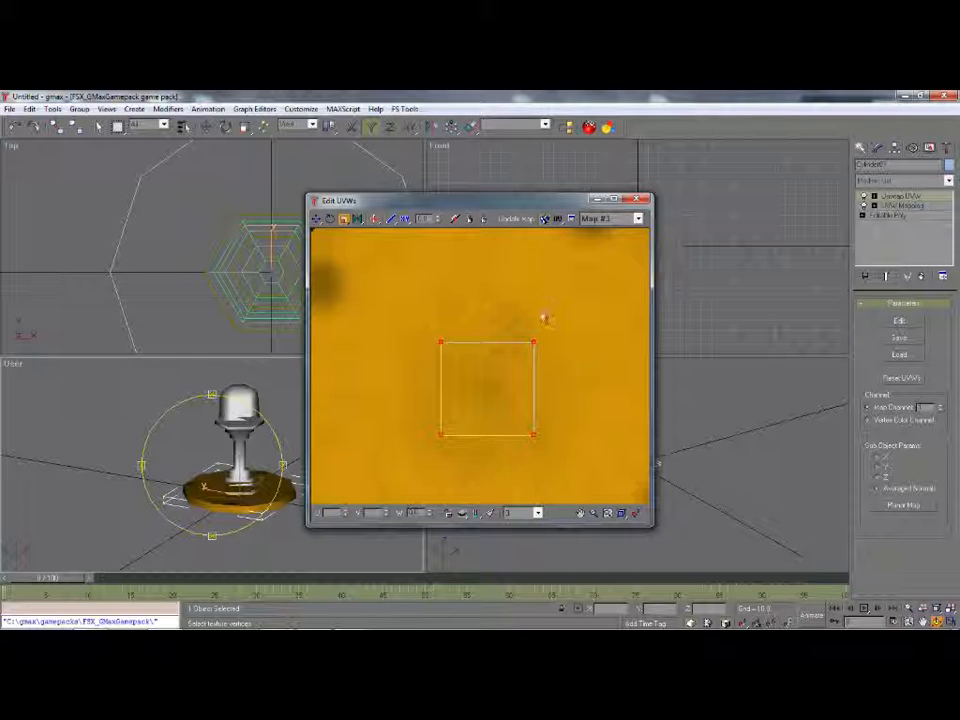
{"action": "mouse_move", "coordinate": [533, 344]}
{"action": "left_mouse_down"}
{"action": "mouse_move", "coordinate": [544, 329]}
{"action": "mouse_move", "coordinate": [548, 348]}
{"action": "left_mouse_up"}
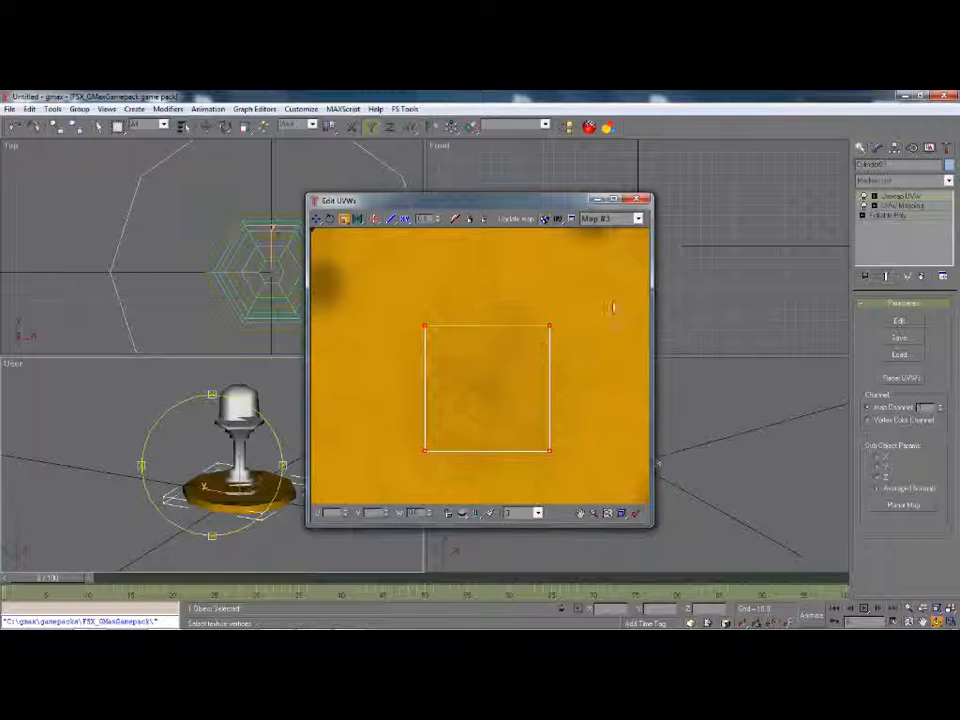
{"action": "left_click", "coordinate": [638, 201]}
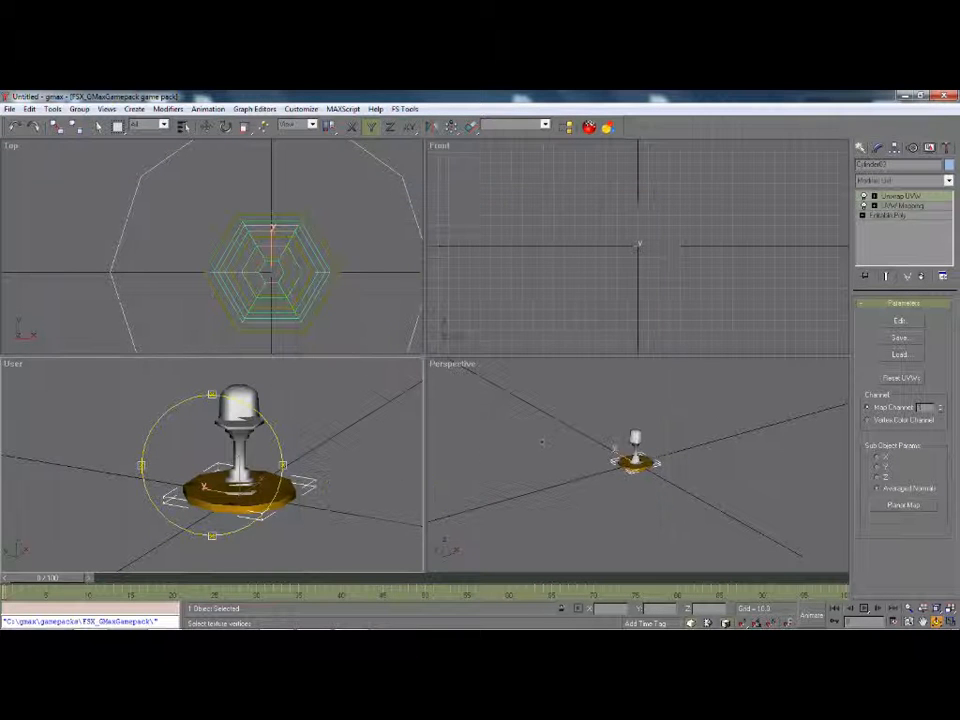
- Select the light's post and apply a UVW Map modifier with Face mapping
{"action": "left_click_drag", "start_coordinate": [259, 482], "coordinate": [189, 499]}
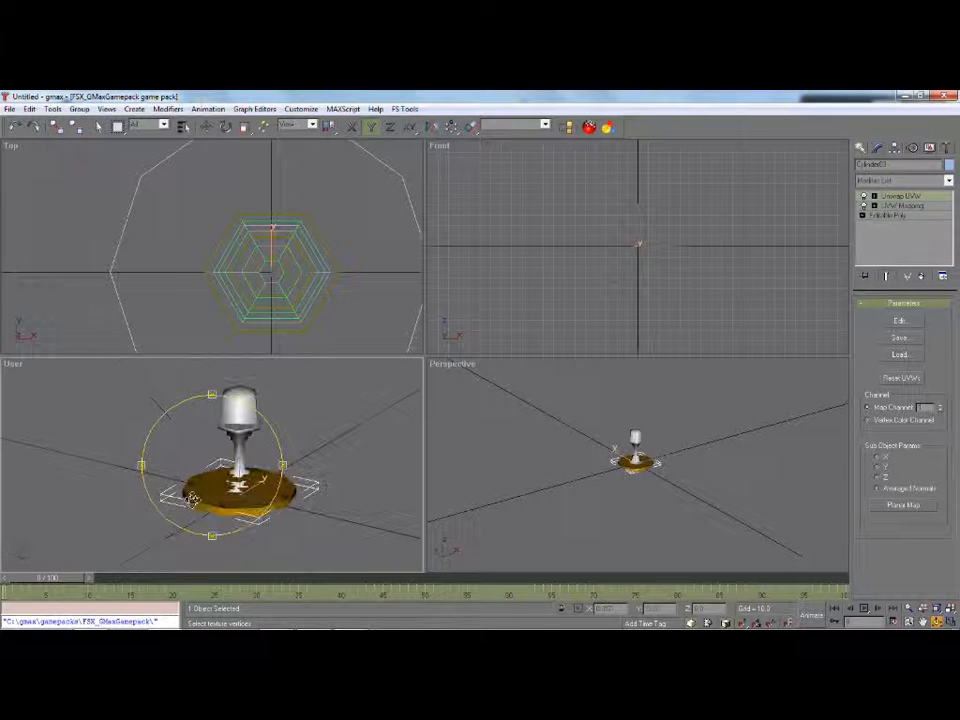
{"action": "left_click", "coordinate": [860, 147]}
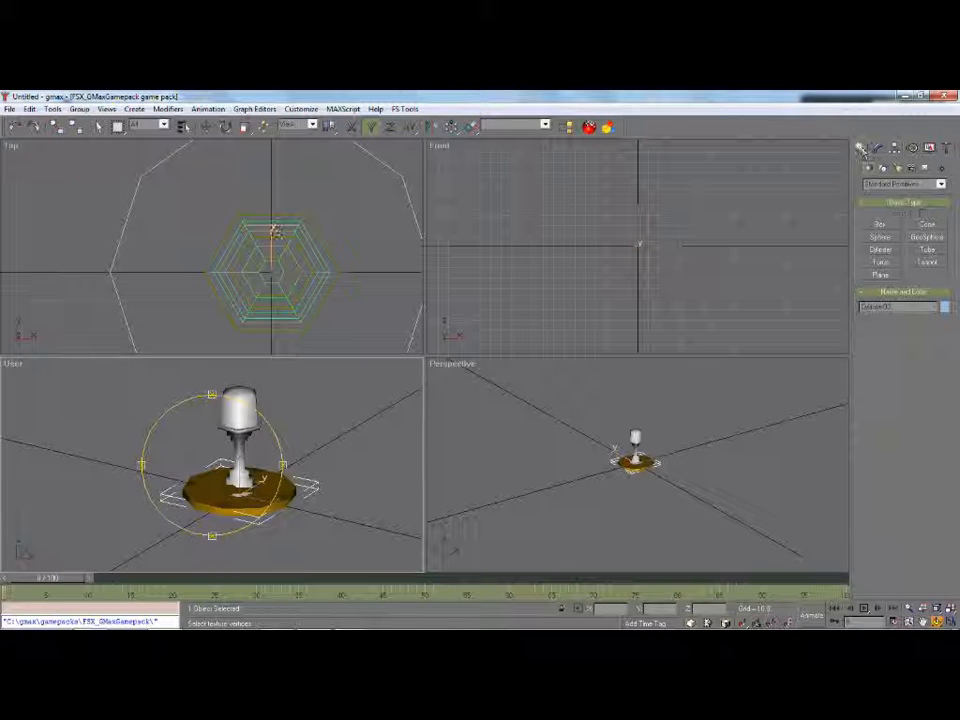
{"action": "left_click", "coordinate": [99, 127]}
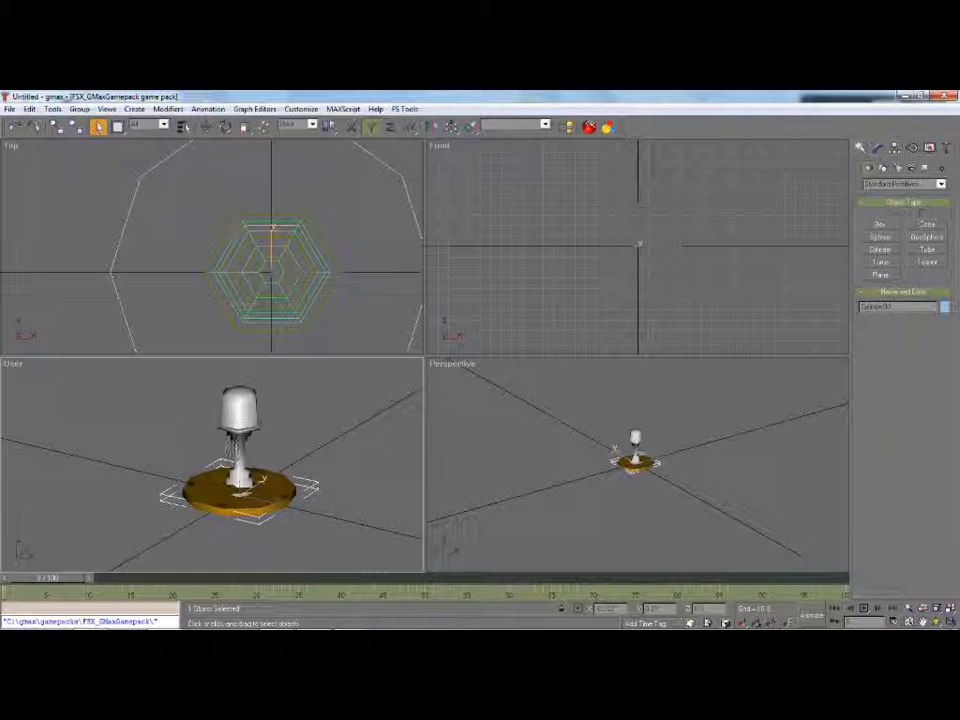
{"action": "left_click", "coordinate": [240, 418]}
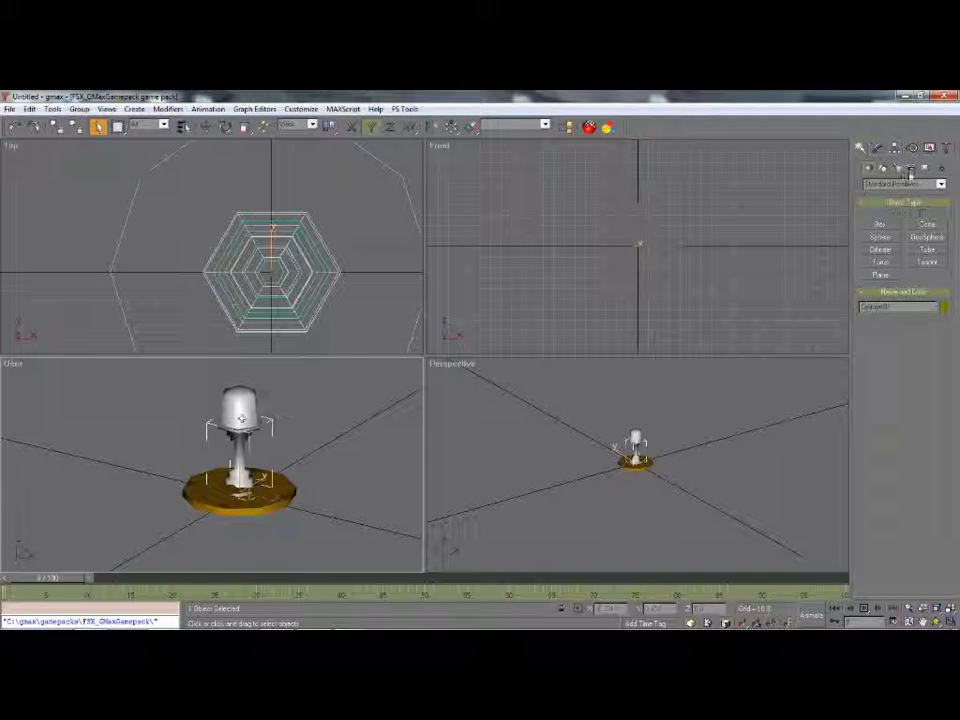
{"action": "left_click", "coordinate": [877, 148]}
{"action": "left_click", "coordinate": [893, 182]}
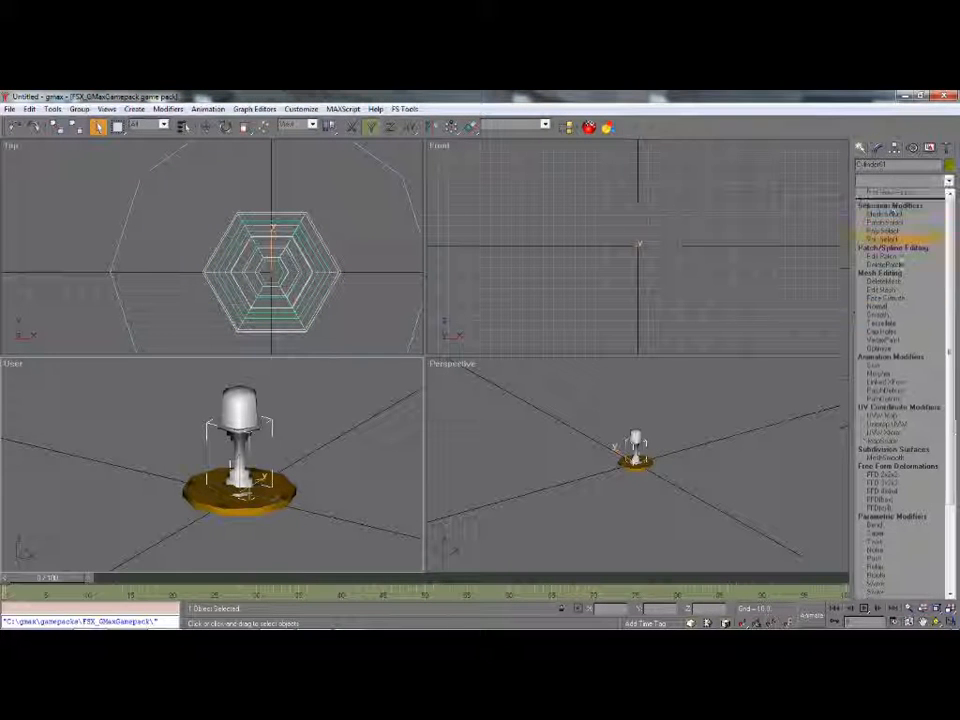
{"action": "left_click", "coordinate": [890, 413]}
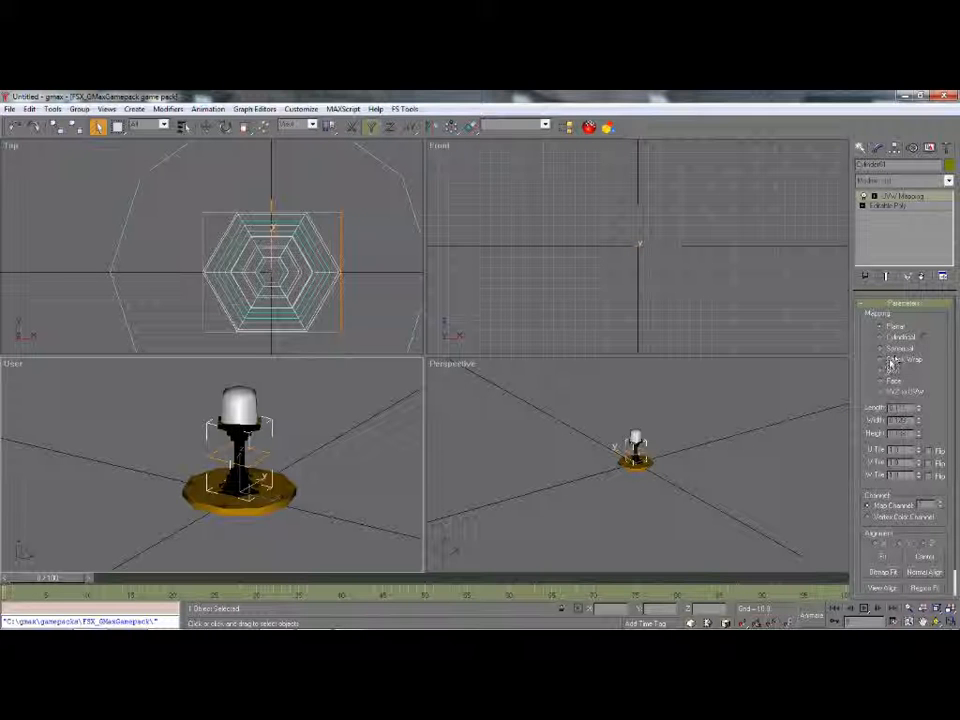
{"action": "left_click", "coordinate": [879, 381]}
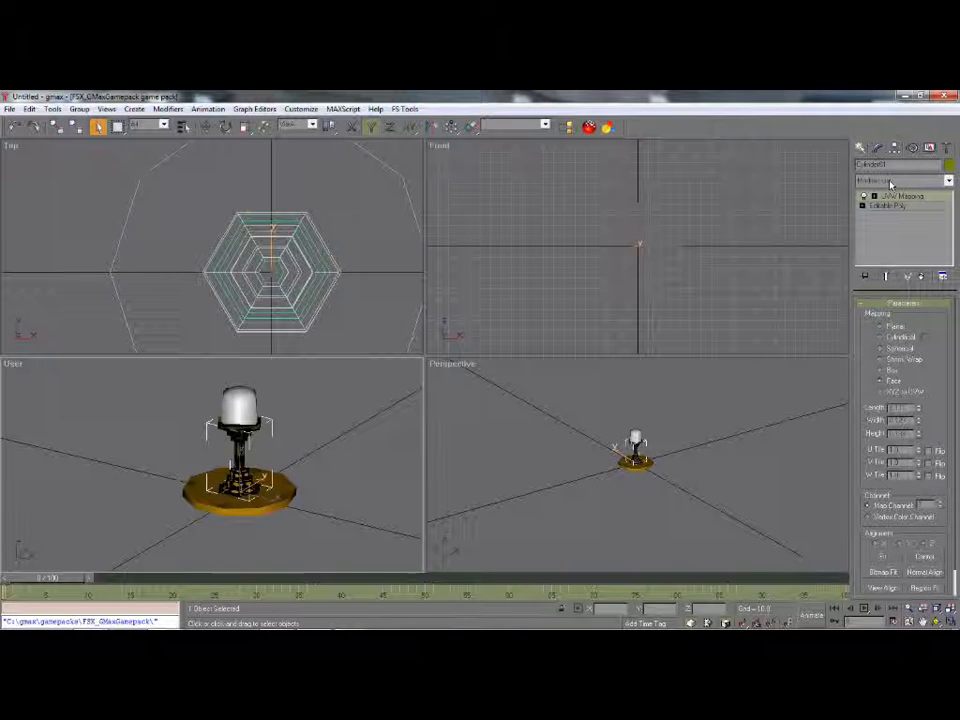
- Add an Unwrap UVW modifier to the post and open its UVWs for editing
{"action": "left_click", "coordinate": [900, 180]}
{"action": "left_click", "coordinate": [895, 422]}
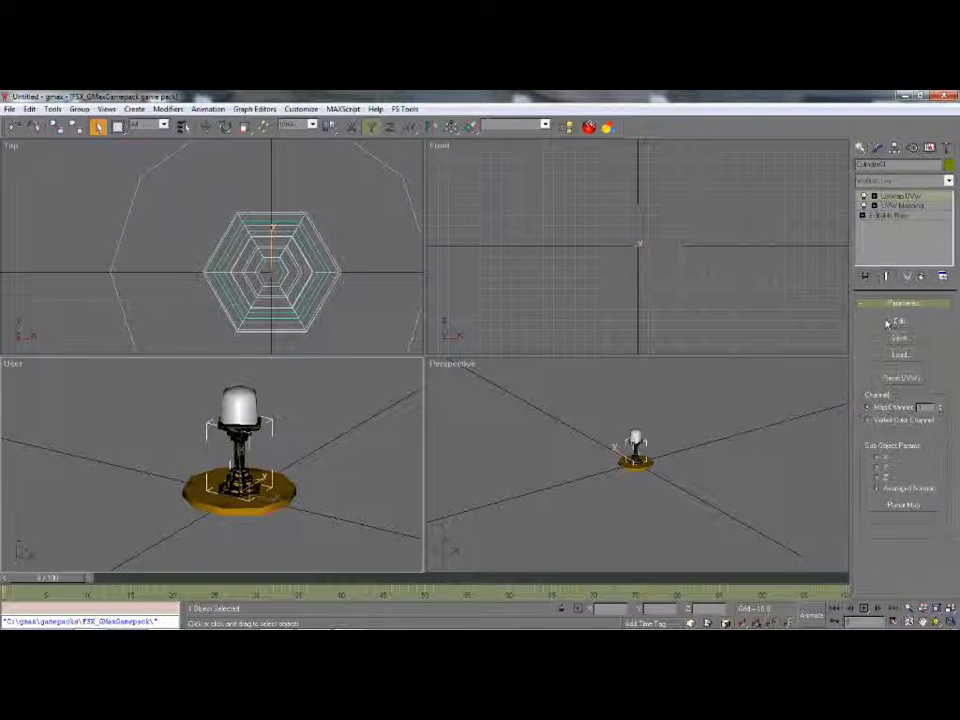
{"action": "left_click", "coordinate": [899, 321]}
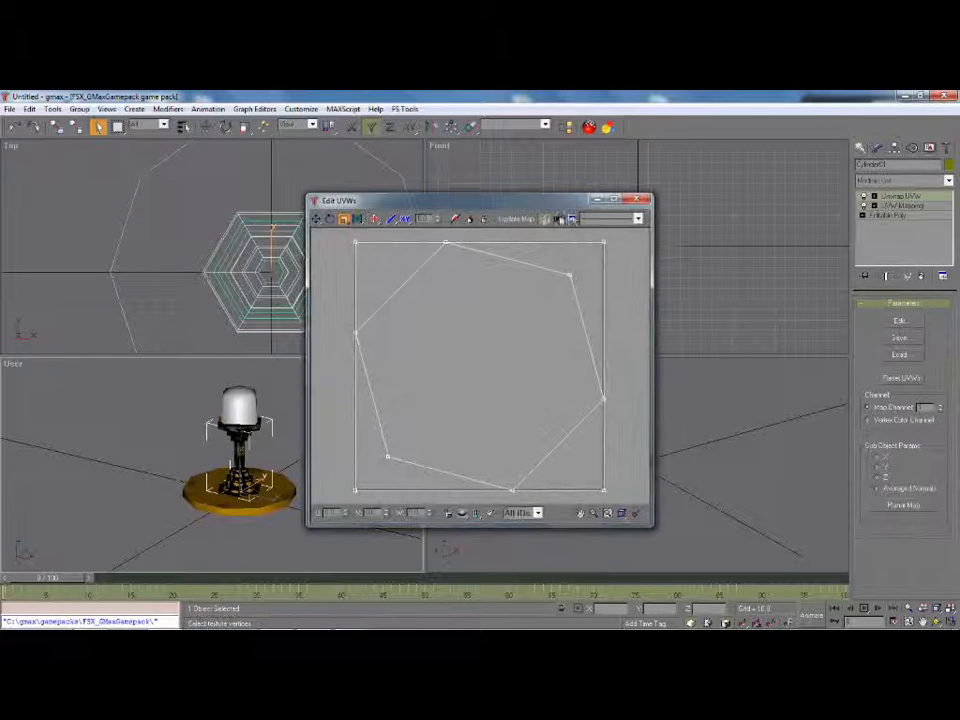
- Load the taxi light's daytime bitmap as the background texture for the post's UVW editing
{"action": "left_click", "coordinate": [605, 218]}
{"action": "left_click", "coordinate": [611, 241]}
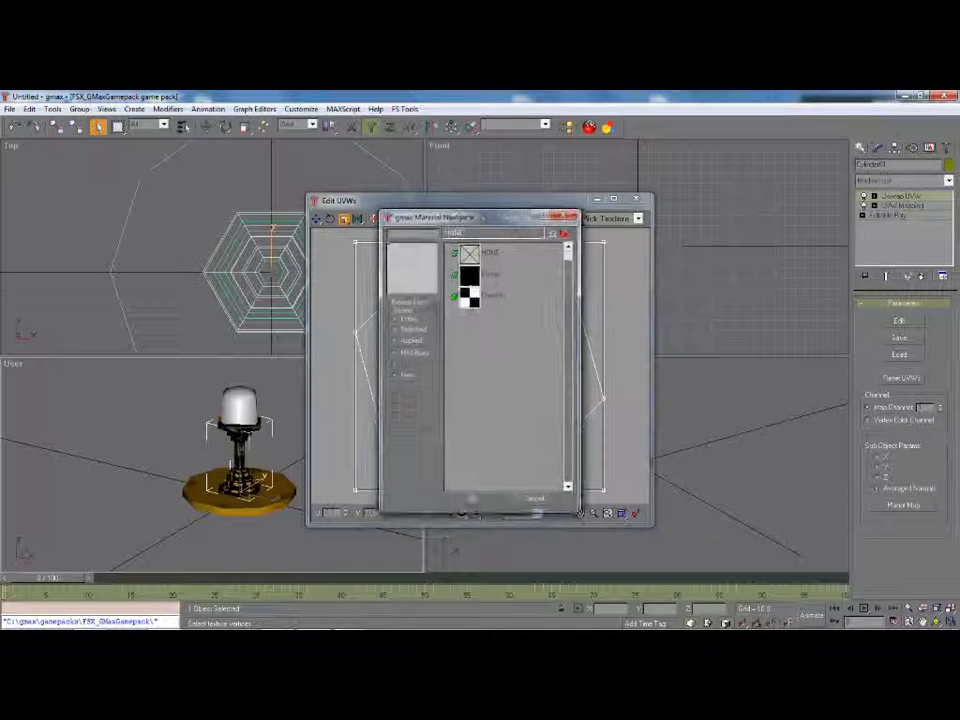
{"action": "double_click", "coordinate": [467, 274]}
{"action": "scroll", "coordinate": [242, 200], "scroll_direction": "down", "scroll_amount": 2}
{"action": "double_click", "coordinate": [40, 208]}
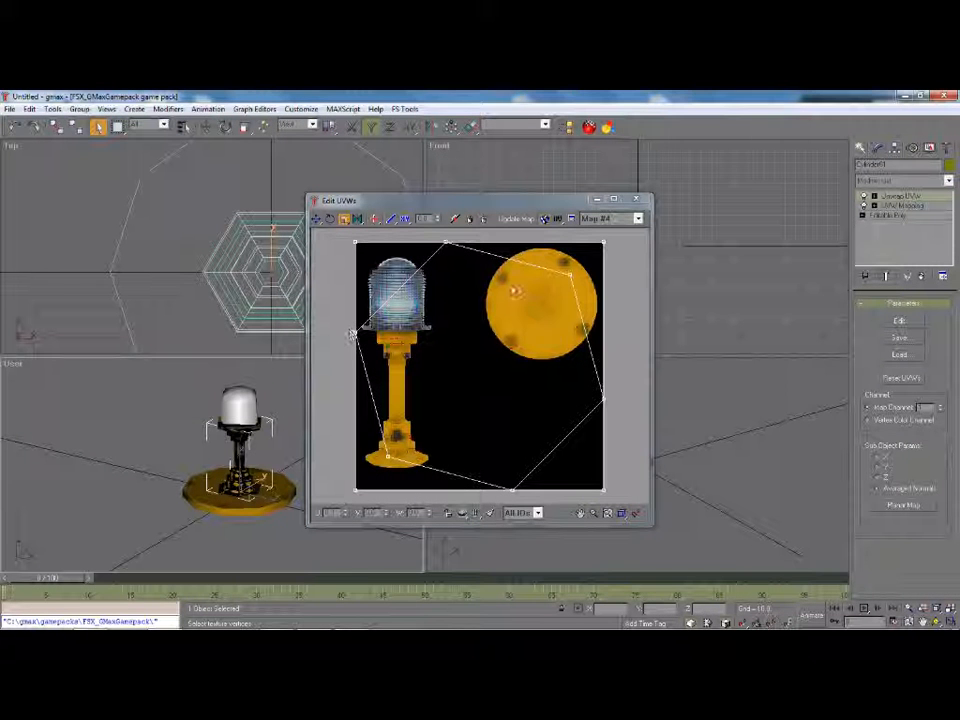
- Filter the post's UVWs to material ID 3, then scale the UV square down evenly and place it over the texture's yellow post
{"action": "left_click", "coordinate": [520, 512]}
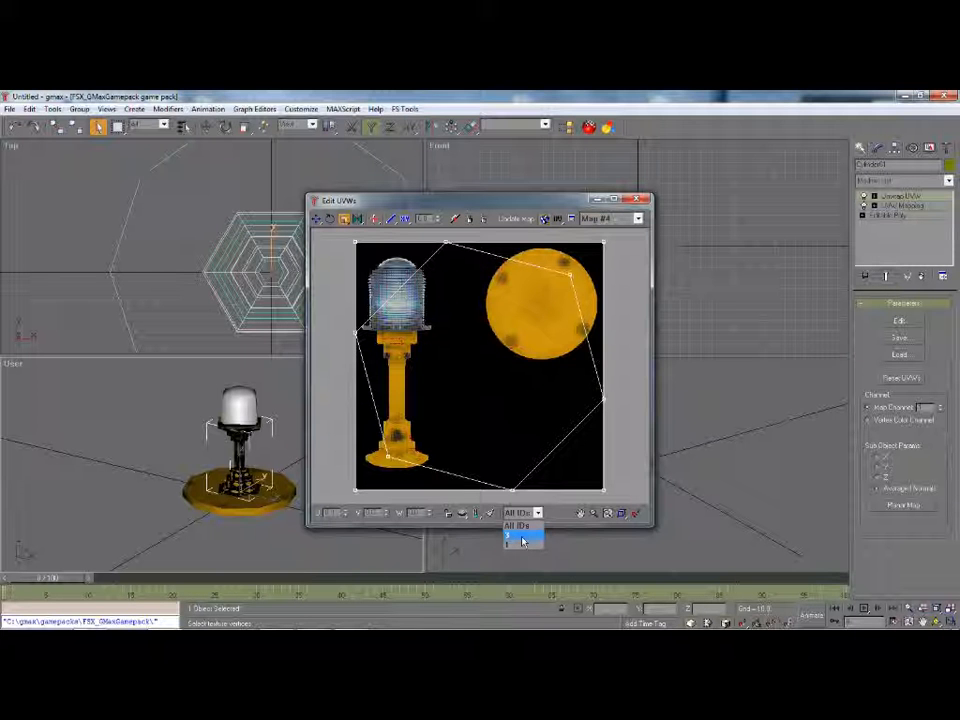
{"action": "left_click", "coordinate": [521, 538]}
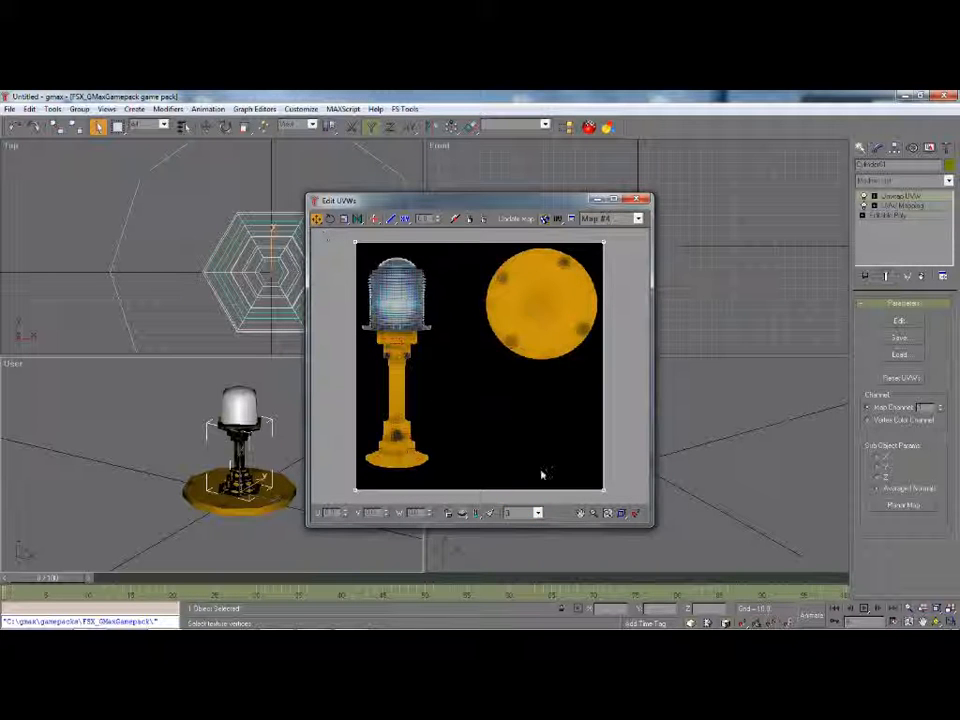
{"action": "left_click_drag", "start_coordinate": [618, 513], "coordinate": [617, 514]}
{"action": "left_click", "coordinate": [345, 219]}
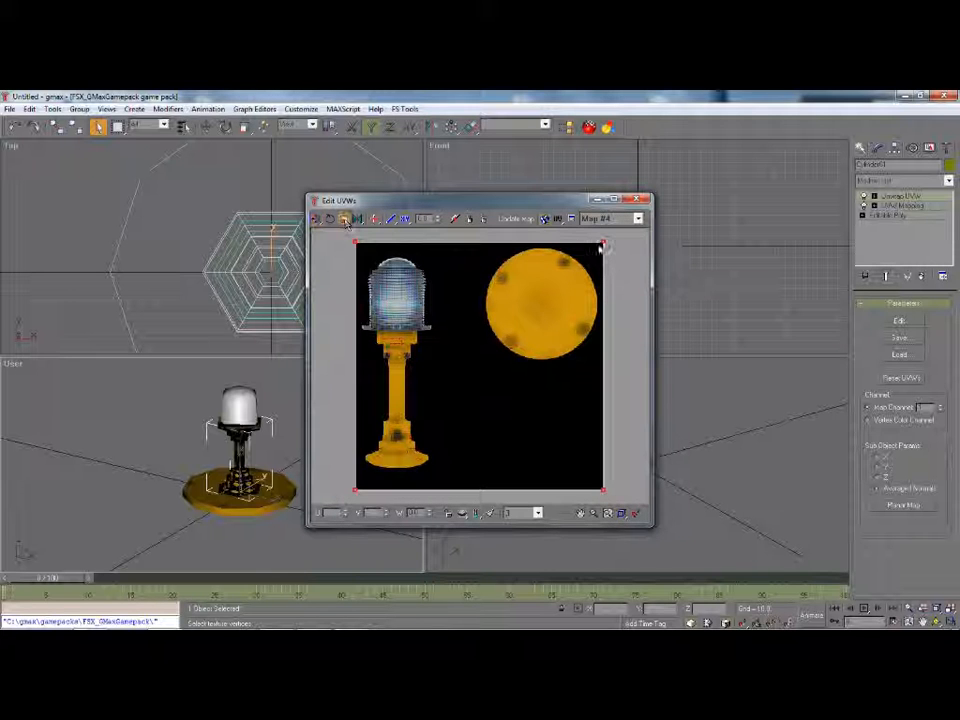
{"action": "left_click_drag", "start_coordinate": [600, 248], "coordinate": [432, 426]}
{"action": "left_click", "coordinate": [316, 219]}
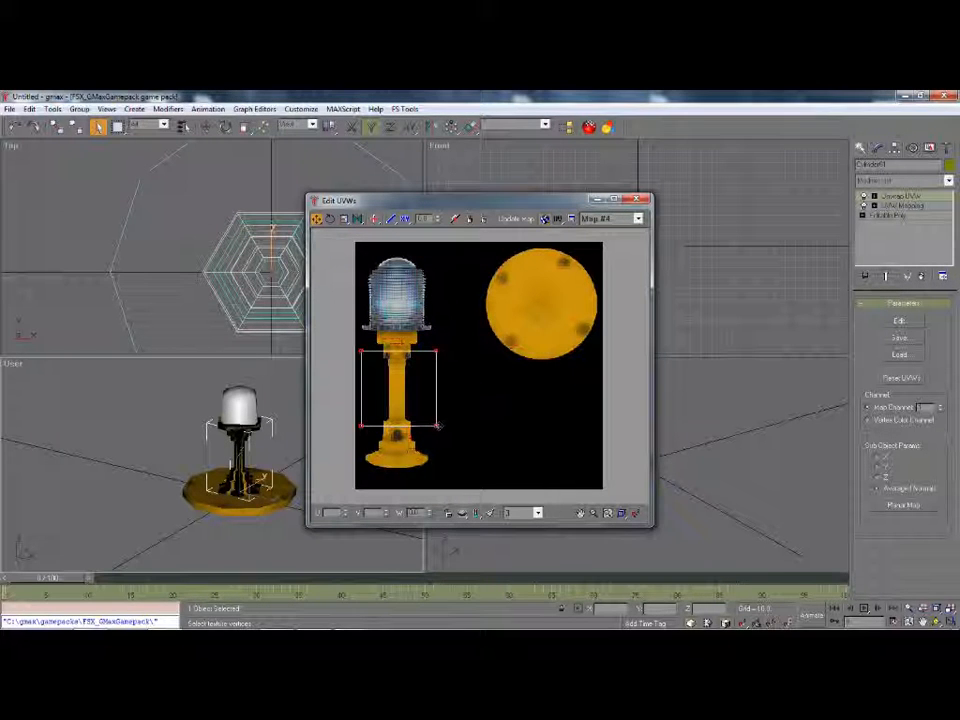
- Narrow the UV square to the width of the yellow stem, with its upper edge just below the grey collar
{"action": "scroll", "coordinate": [430, 435], "scroll_direction": "up", "scroll_amount": 4}
{"action": "left_click_drag", "start_coordinate": [496, 442], "coordinate": [614, 386]}
{"action": "left_click_drag", "start_coordinate": [362, 300], "coordinate": [425, 384]}
{"action": "left_click", "coordinate": [519, 424]}
{"action": "left_click_drag", "start_coordinate": [519, 424], "coordinate": [456, 385]}
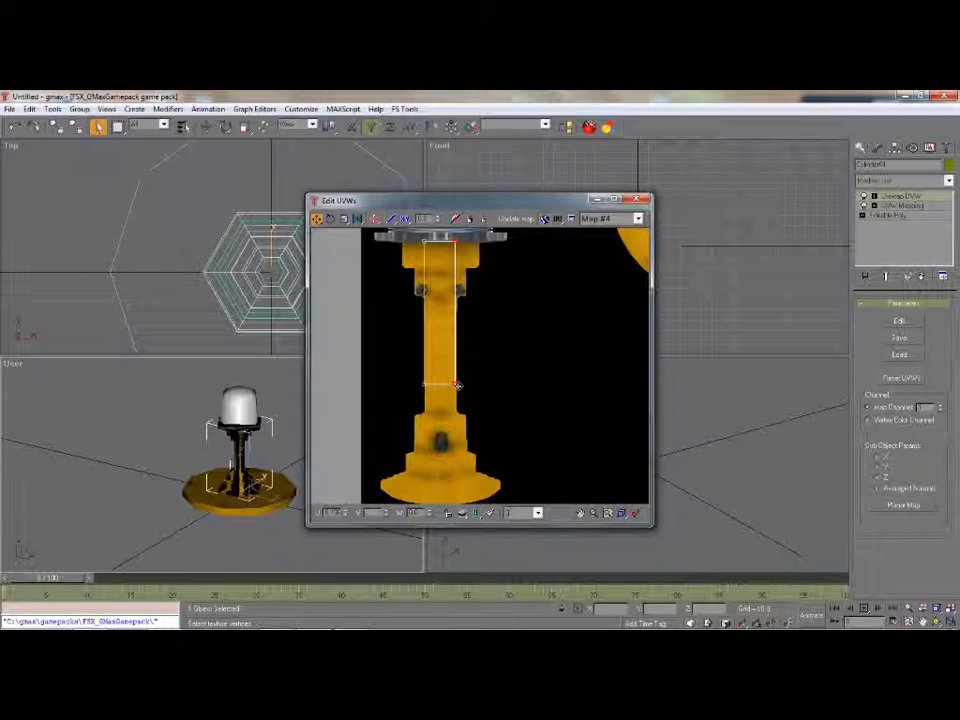
- Stretch the UV rectangle down to the base of the yellow post and fine-tune its upper edge and sides
{"action": "left_click_drag", "start_coordinate": [455, 389], "coordinate": [456, 500]}
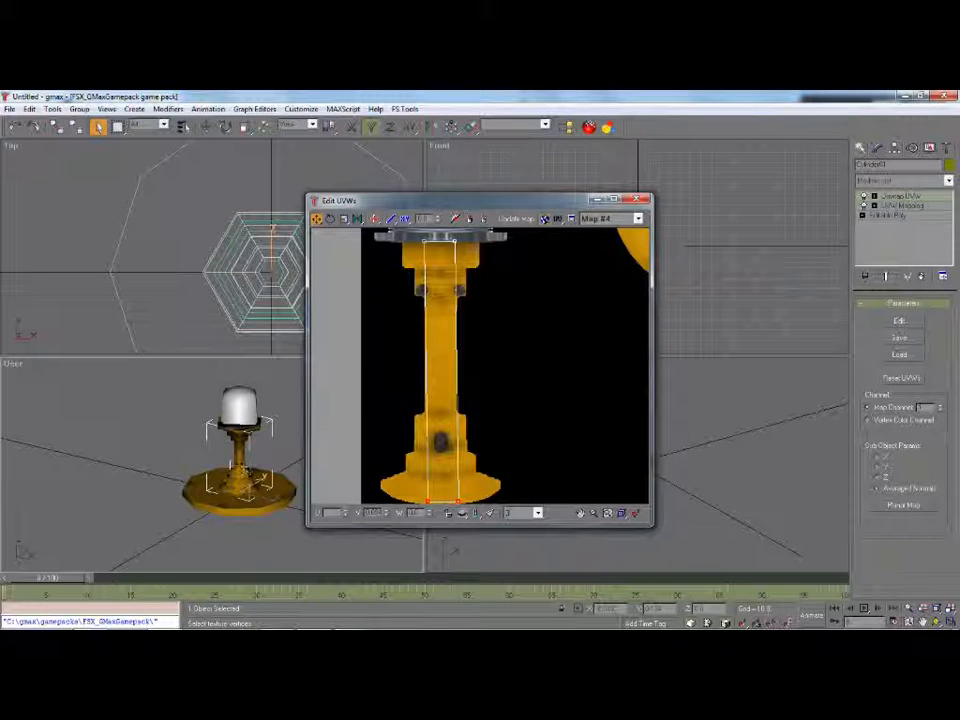
{"action": "left_click_drag", "start_coordinate": [419, 239], "coordinate": [454, 247]}
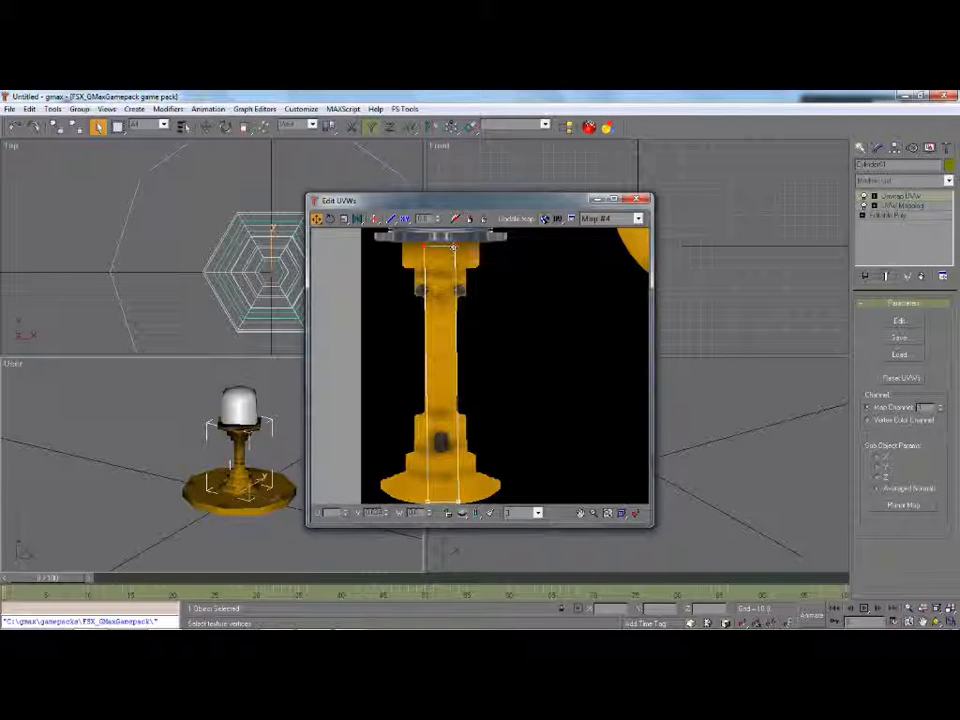
{"action": "left_click_drag", "start_coordinate": [408, 445], "coordinate": [474, 512]}
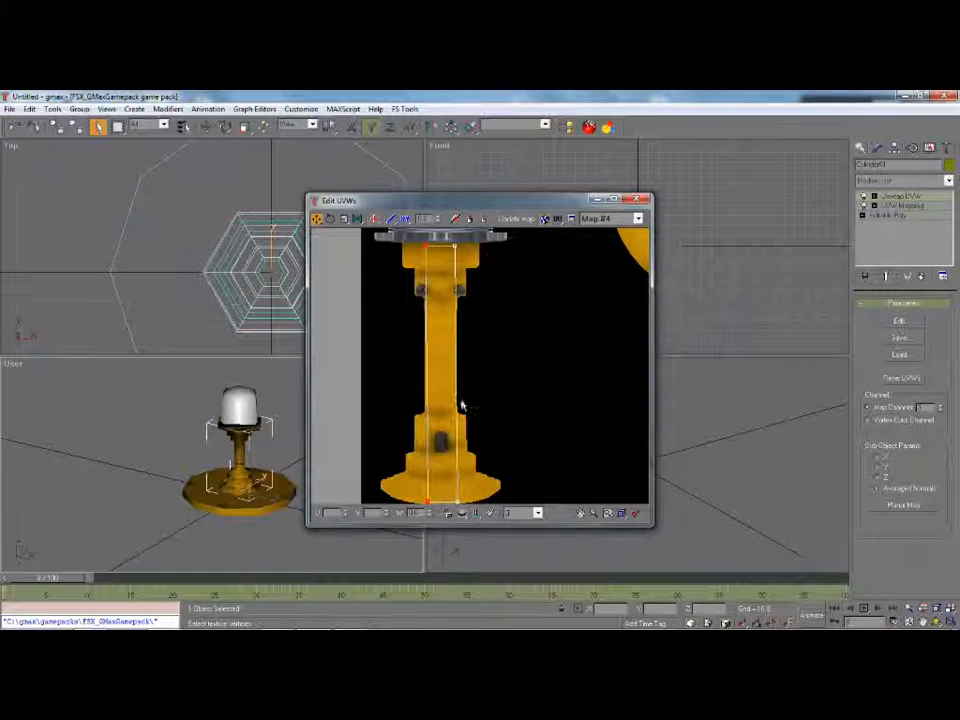
{"action": "left_click_drag", "start_coordinate": [457, 500], "coordinate": [455, 500]}
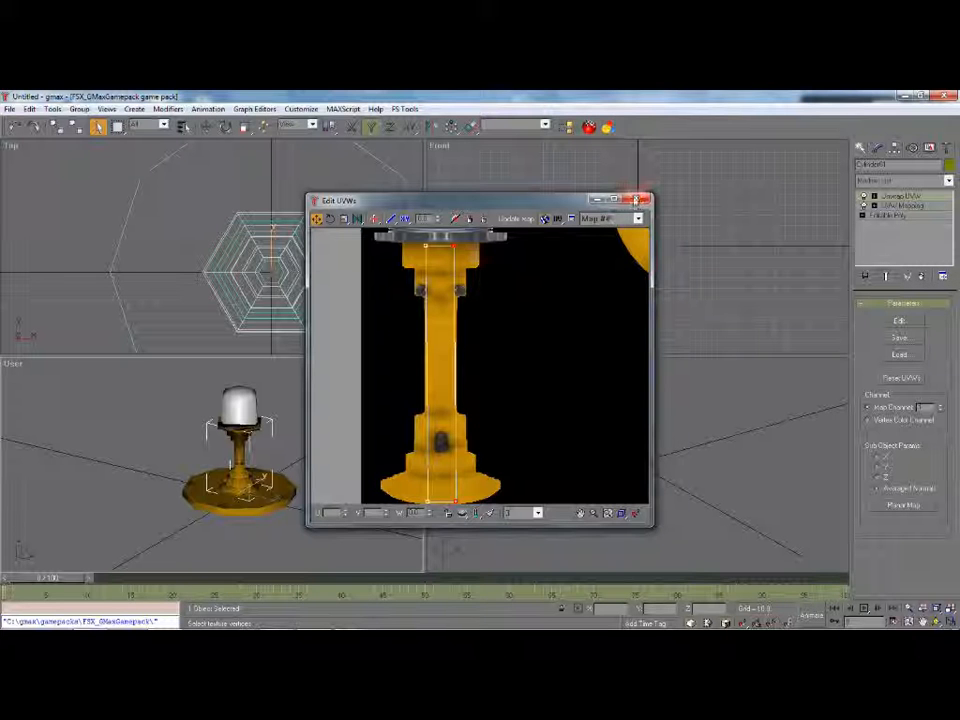
- Filter the post's UVW display to material ID 1 only
{"action": "left_click", "coordinate": [538, 513]}
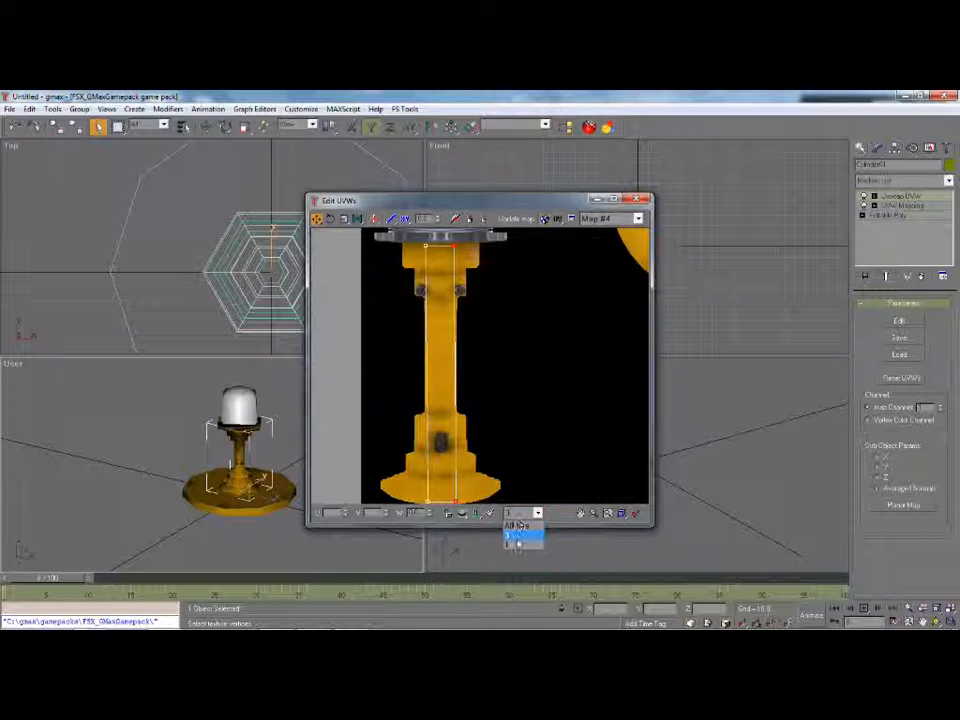
{"action": "left_click", "coordinate": [517, 546]}
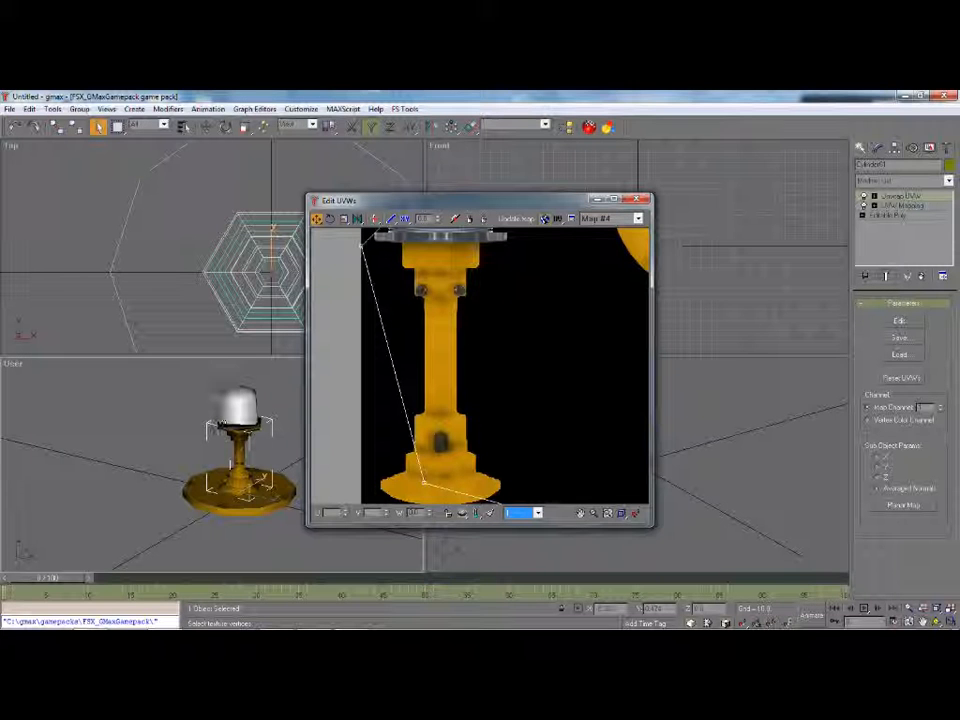
{"action": "left_click", "coordinate": [580, 514]}
{"action": "scroll", "coordinate": [504, 435], "scroll_direction": "down", "scroll_amount": 6}
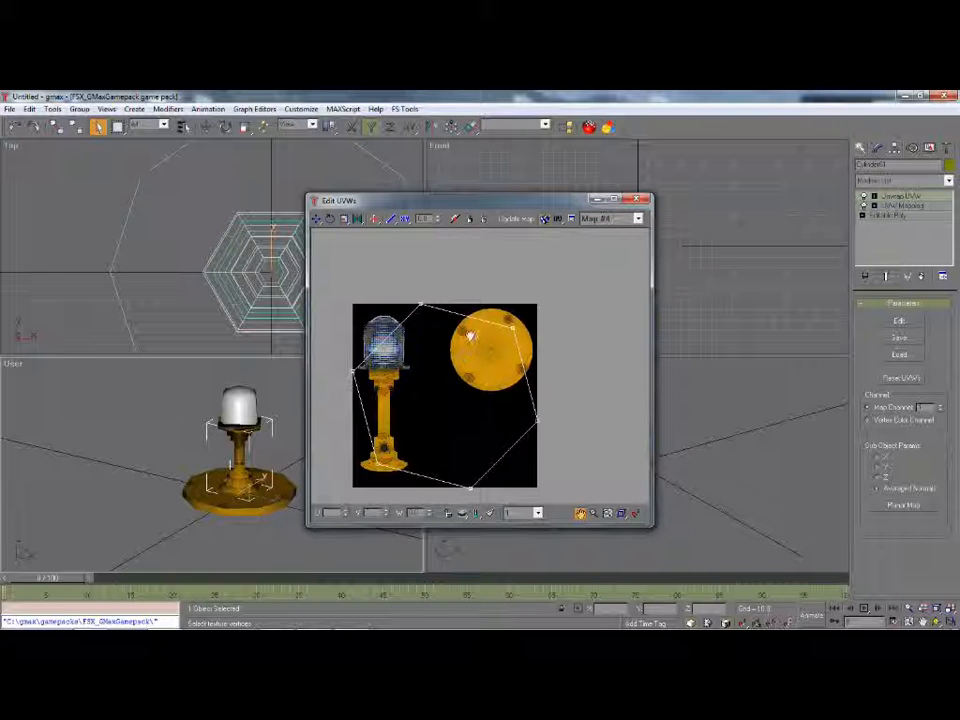
- Scale the post's hexagonal material ID 1 UVs down and place them inside the texture's yellow disc, then close the UVW editor
{"action": "left_click", "coordinate": [316, 218]}
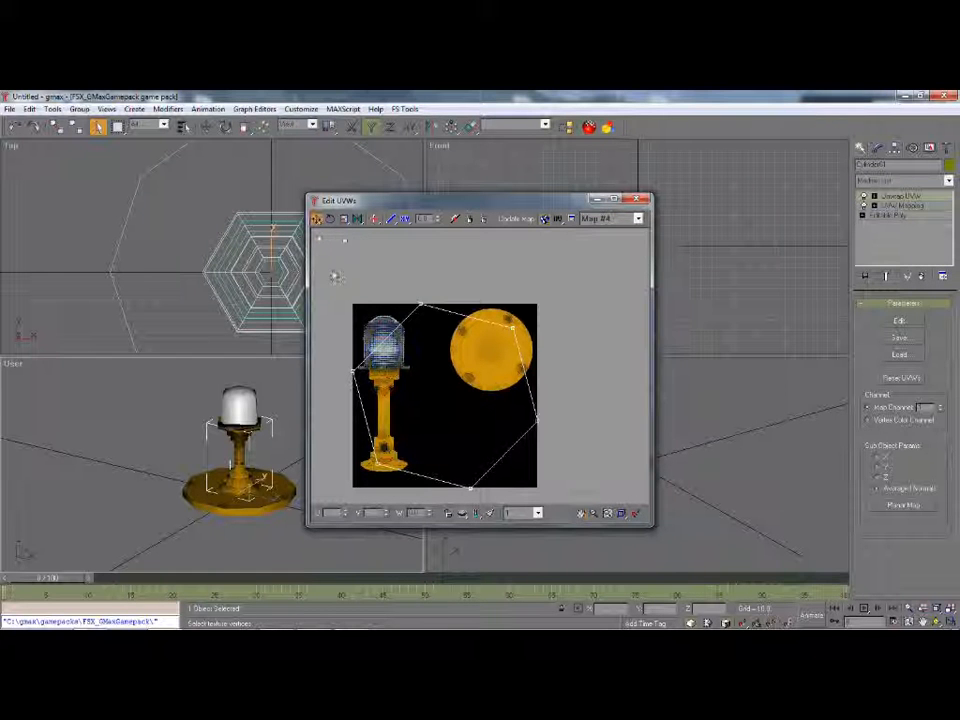
{"action": "left_click_drag", "start_coordinate": [532, 420], "coordinate": [575, 379]}
{"action": "left_click", "coordinate": [343, 219]}
{"action": "left_click_drag", "start_coordinate": [556, 286], "coordinate": [508, 454]}
{"action": "left_click", "coordinate": [316, 219]}
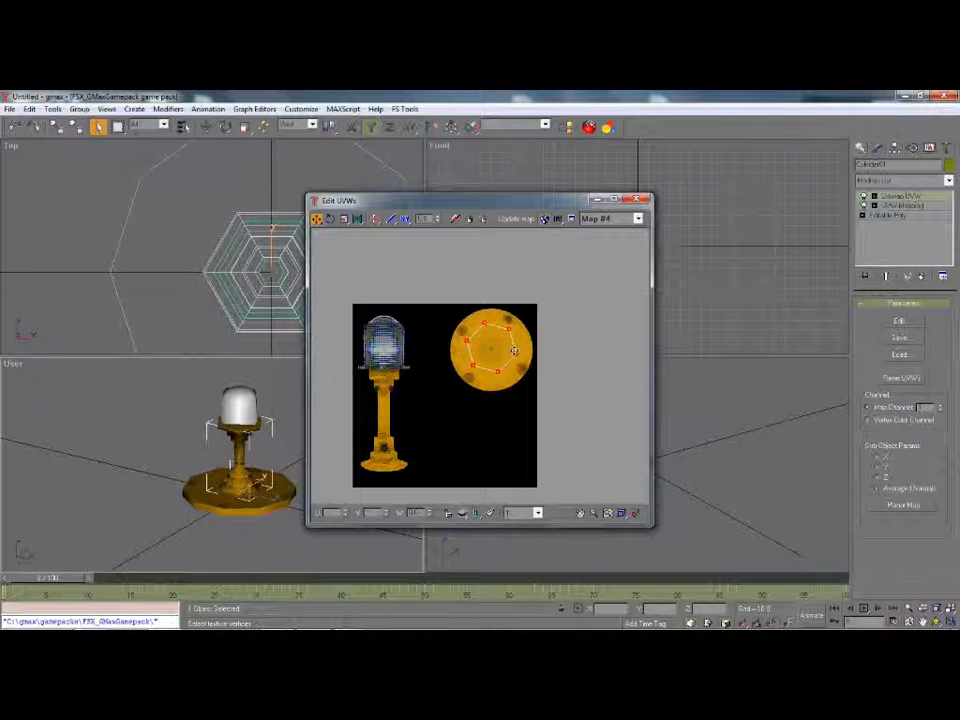
{"action": "scroll", "coordinate": [510, 354], "scroll_direction": "up", "scroll_amount": 5}
{"action": "scroll", "coordinate": [561, 337], "scroll_direction": "up", "scroll_amount": 1}
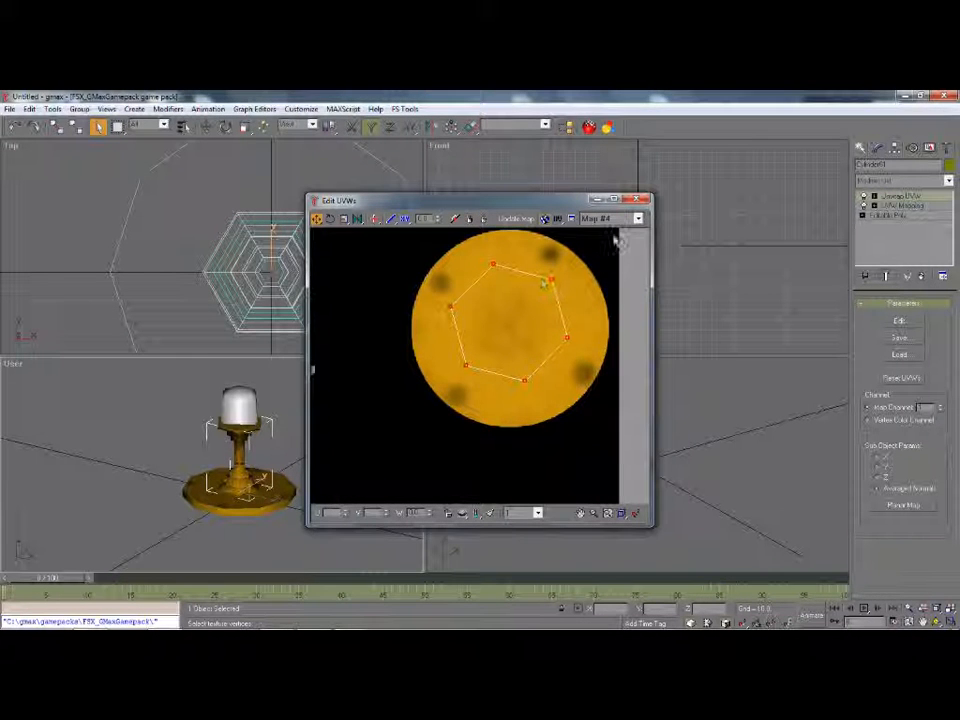
{"action": "left_click", "coordinate": [637, 199]}
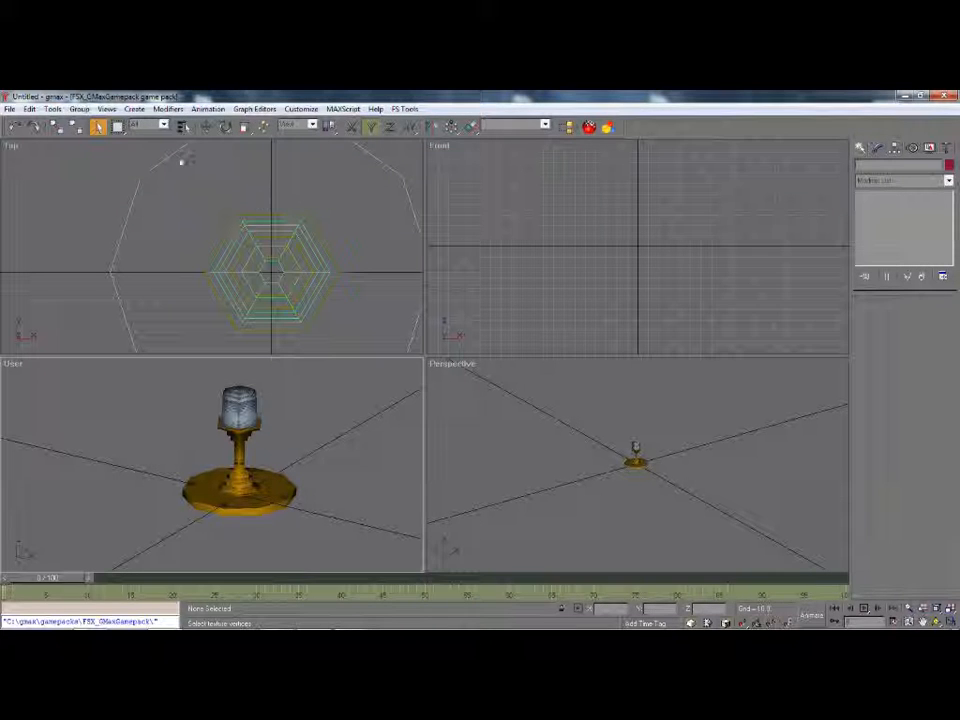
- Select all the light's objects and give the model the friendly name MB_HD_Light_01 with the LODNameTool
{"action": "left_click", "coordinate": [184, 127]}
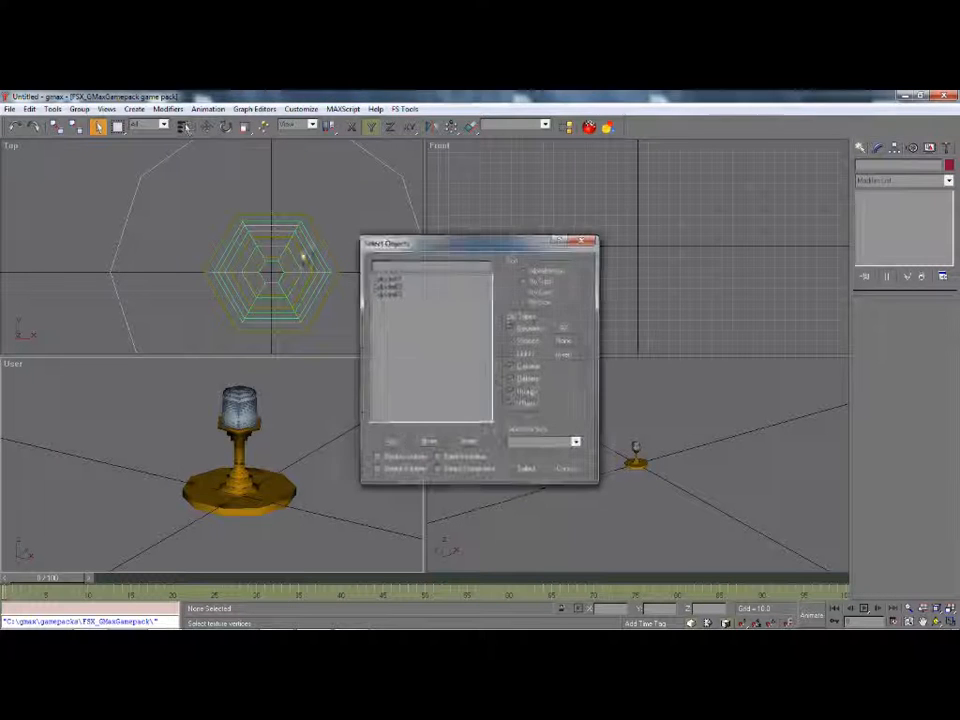
{"action": "left_click", "coordinate": [392, 442]}
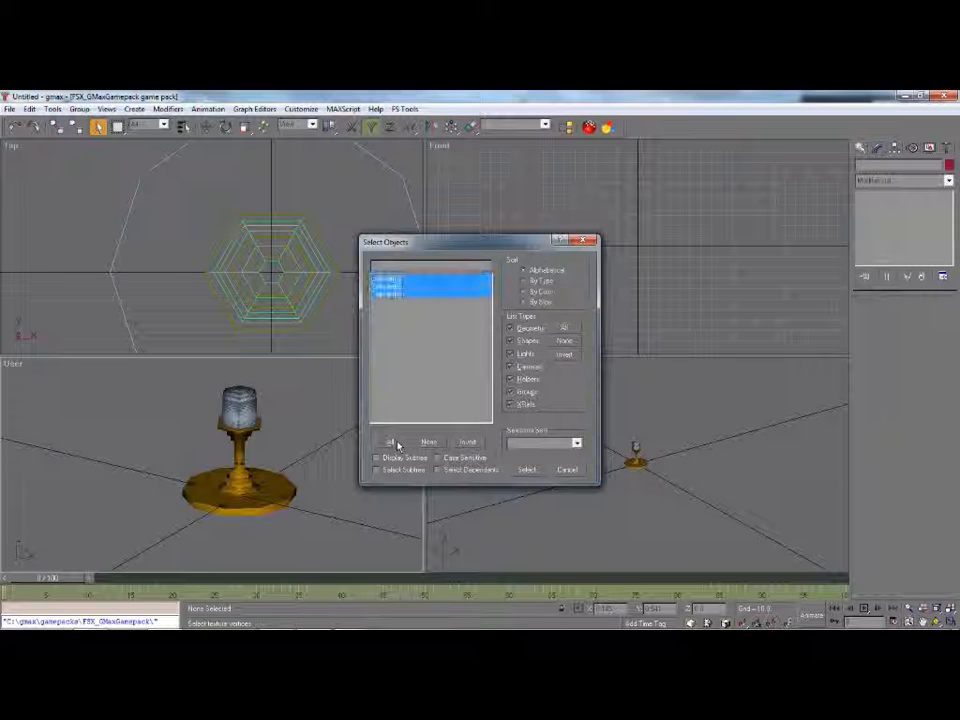
{"action": "left_click", "coordinate": [527, 469]}
{"action": "left_click", "coordinate": [405, 109]}
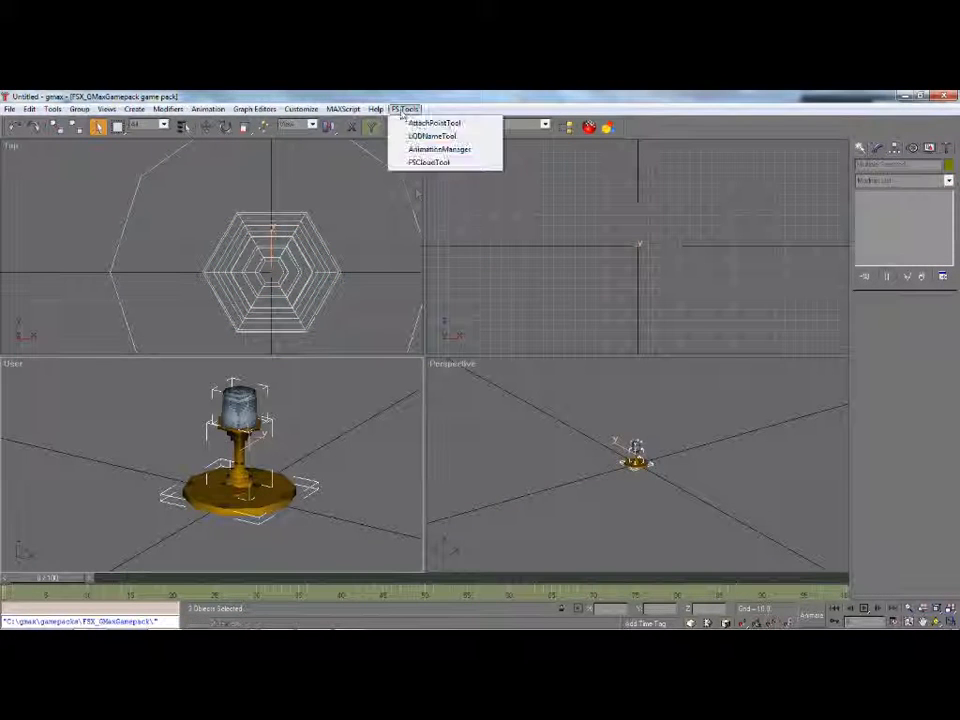
{"action": "left_click", "coordinate": [415, 136]}
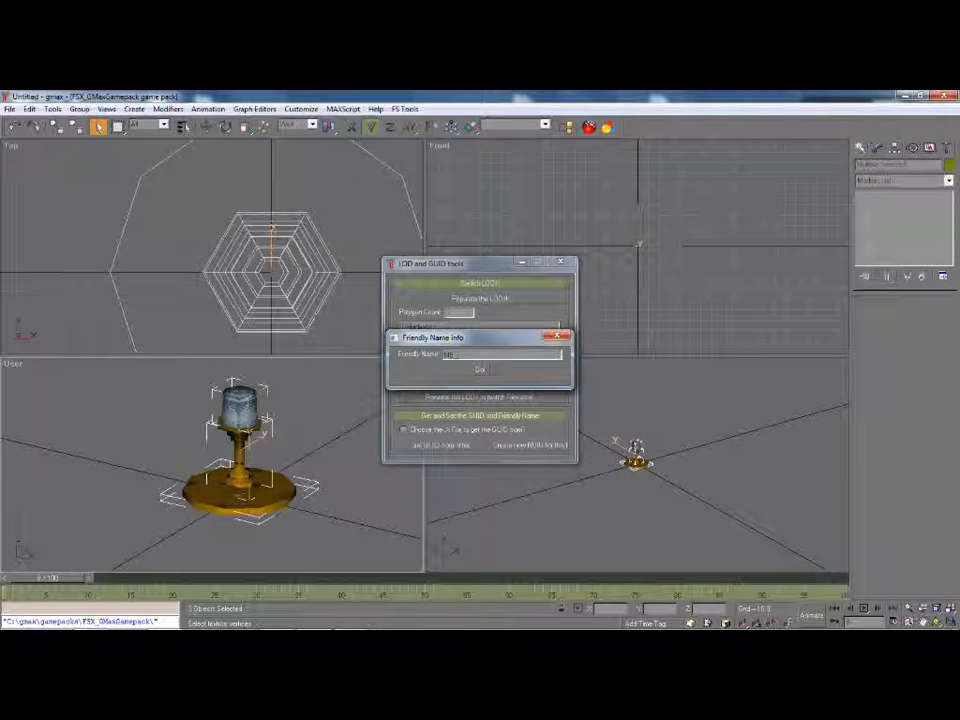
{"action": "type", "text": "Light_"}
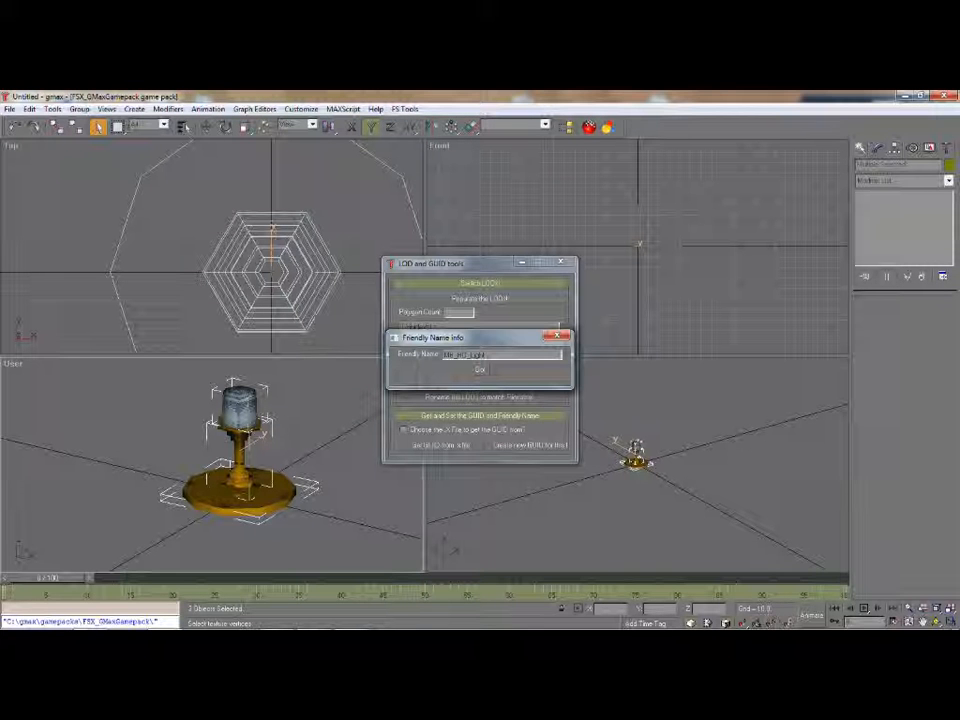
{"action": "type", "text": "01"}
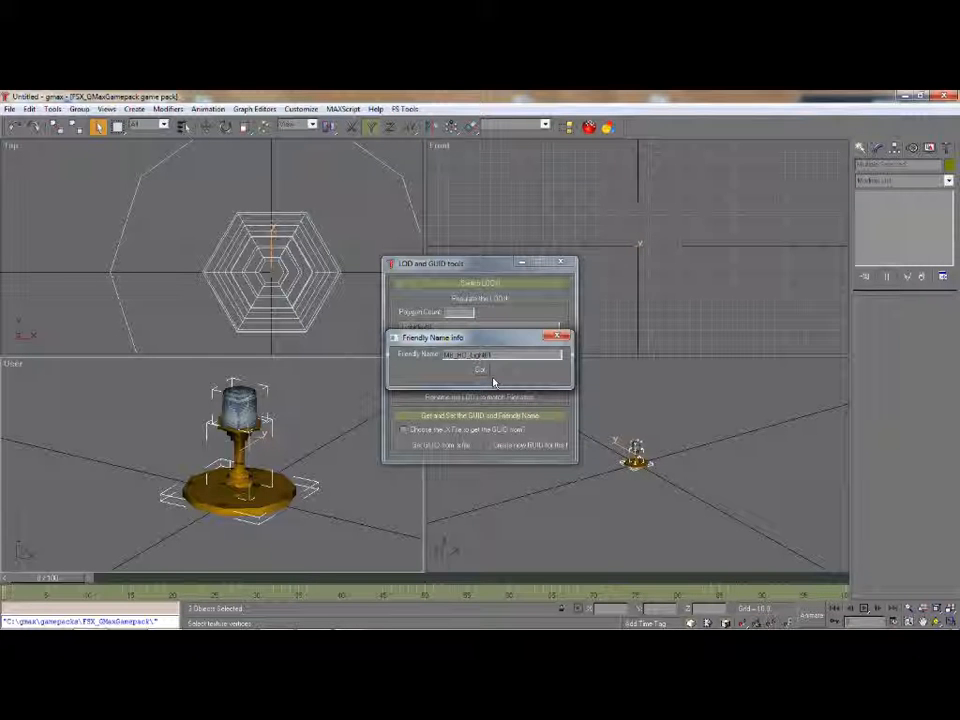
{"action": "type", "text": "_"}
{"action": "left_click_drag", "start_coordinate": [501, 355], "coordinate": [441, 356]}
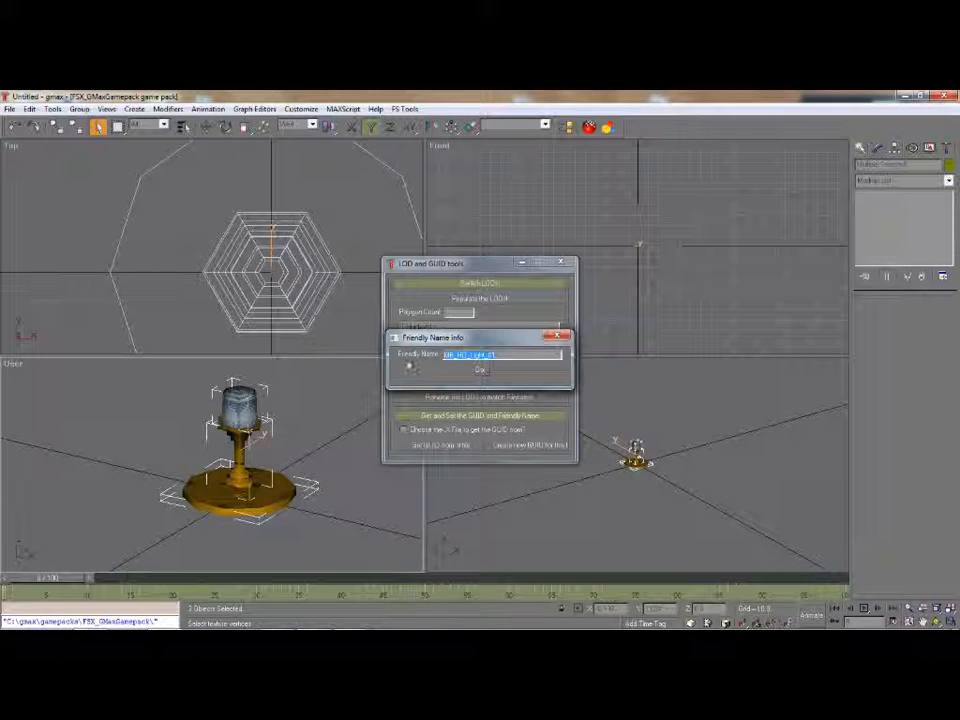
{"action": "left_click", "coordinate": [480, 372]}
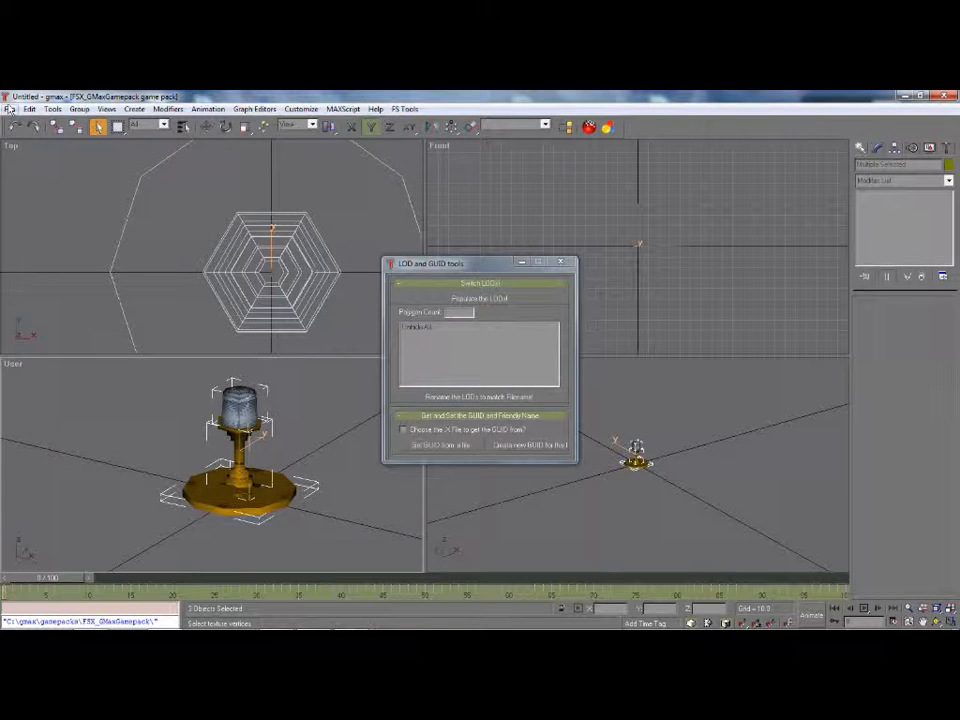
- Set up a model export named MB_HD_Light_01 in the Flightsim Model (*.MDL) format
{"action": "left_click", "coordinate": [8, 108]}
{"action": "left_click", "coordinate": [50, 314]}
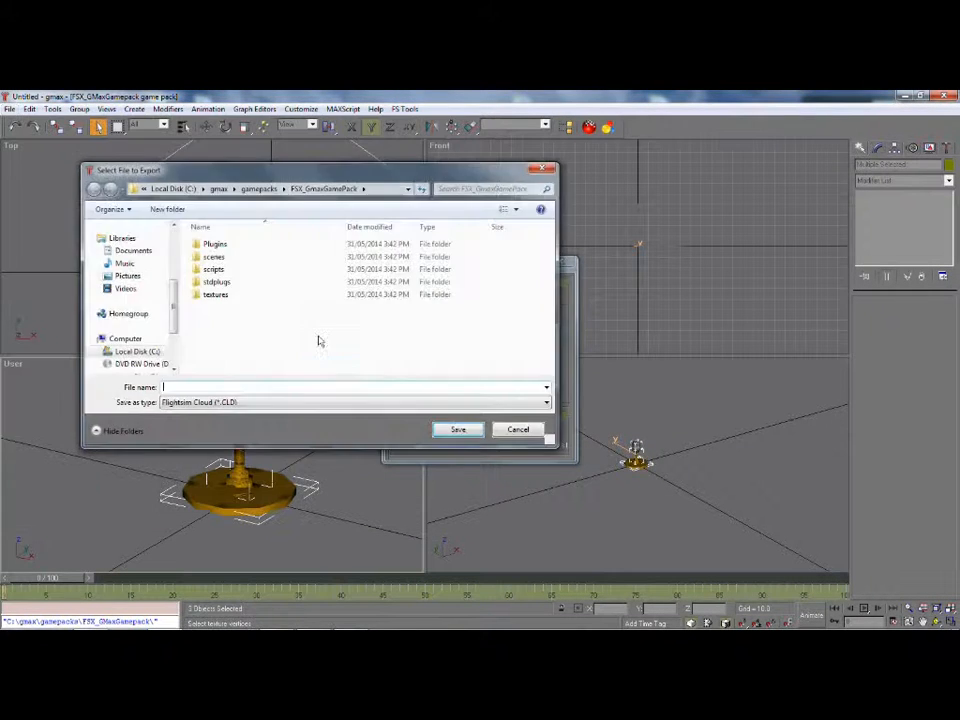
{"action": "type", "text": "MB_HD_Light_01"}
{"action": "left_click", "coordinate": [243, 402]}
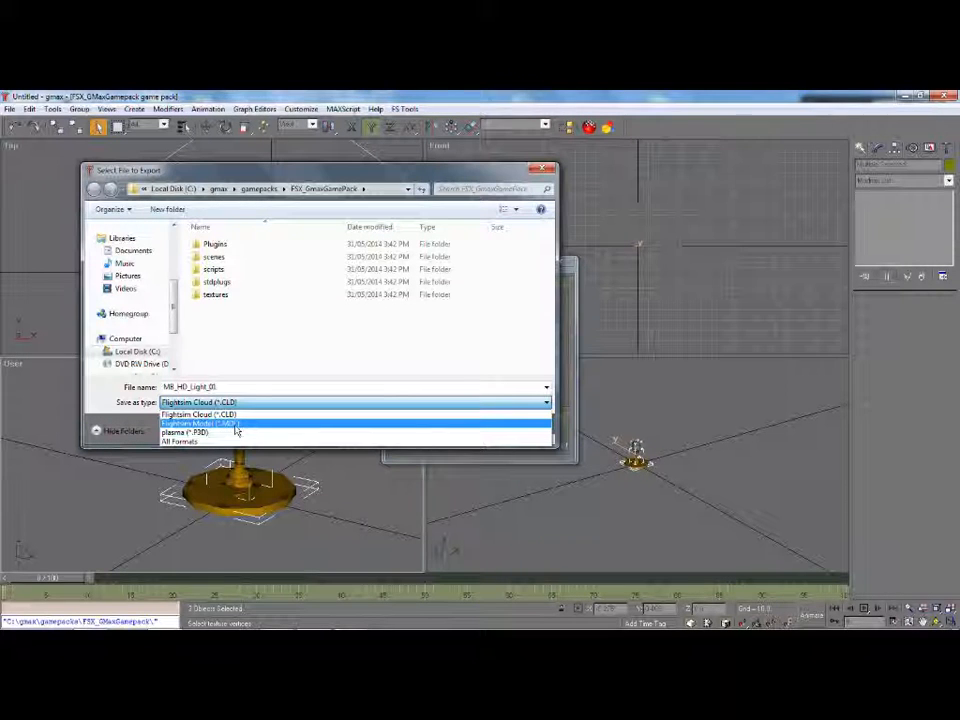
{"action": "left_click", "coordinate": [235, 424]}
- Export the model to the GMAX Tutorials folder on the desktop with the default export options, and close the LOD and GUID tools
{"action": "scroll", "coordinate": [176, 240], "scroll_direction": "up", "scroll_amount": 5}
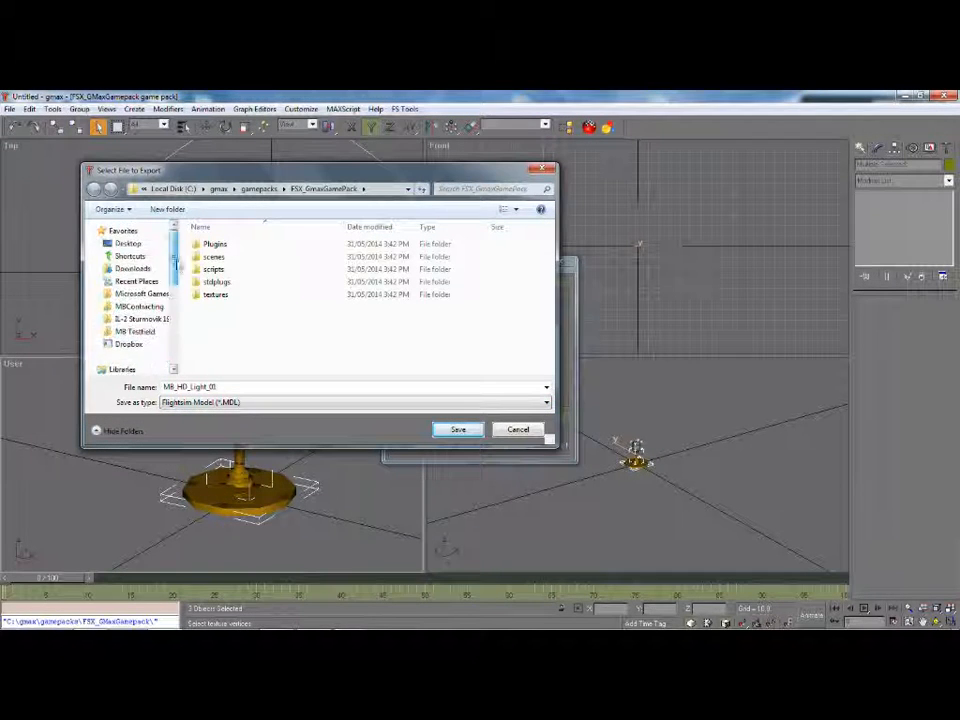
{"action": "left_click", "coordinate": [127, 243]}
{"action": "scroll", "coordinate": [551, 258], "scroll_direction": "down", "scroll_amount": 2}
{"action": "scroll", "coordinate": [551, 258], "scroll_direction": "down", "scroll_amount": 4}
{"action": "double_click", "coordinate": [262, 272]}
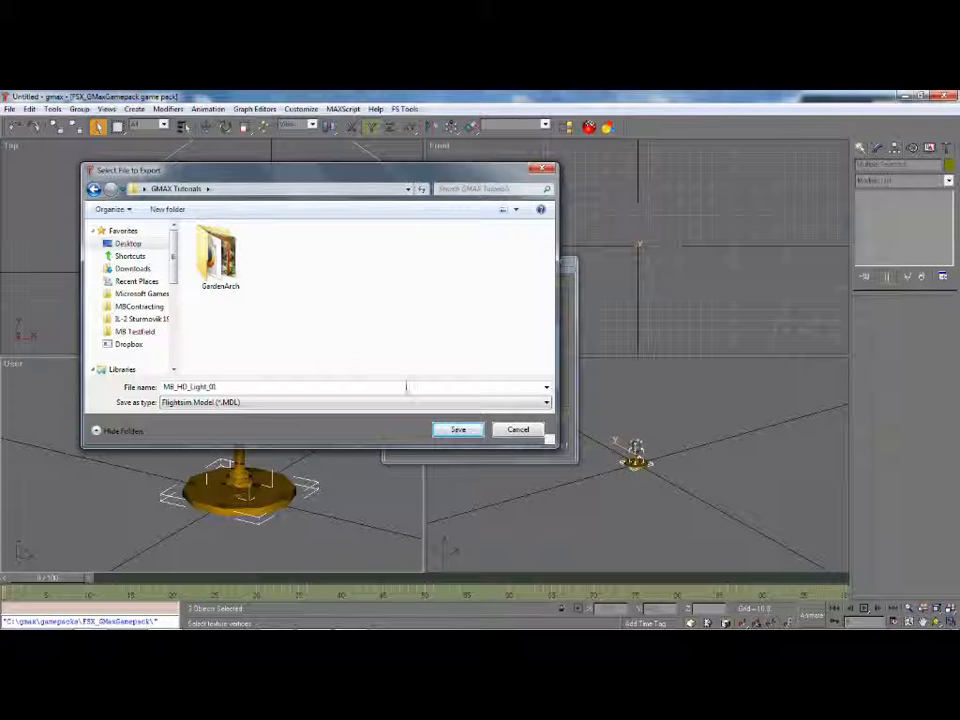
{"action": "left_click", "coordinate": [458, 430]}
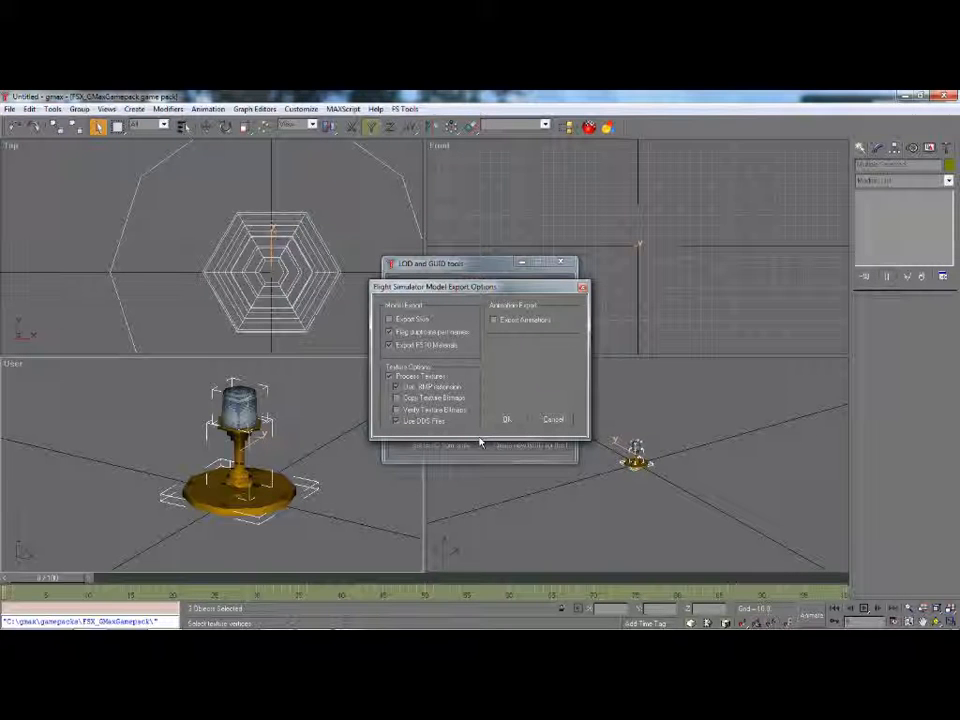
{"action": "left_click", "coordinate": [507, 419]}
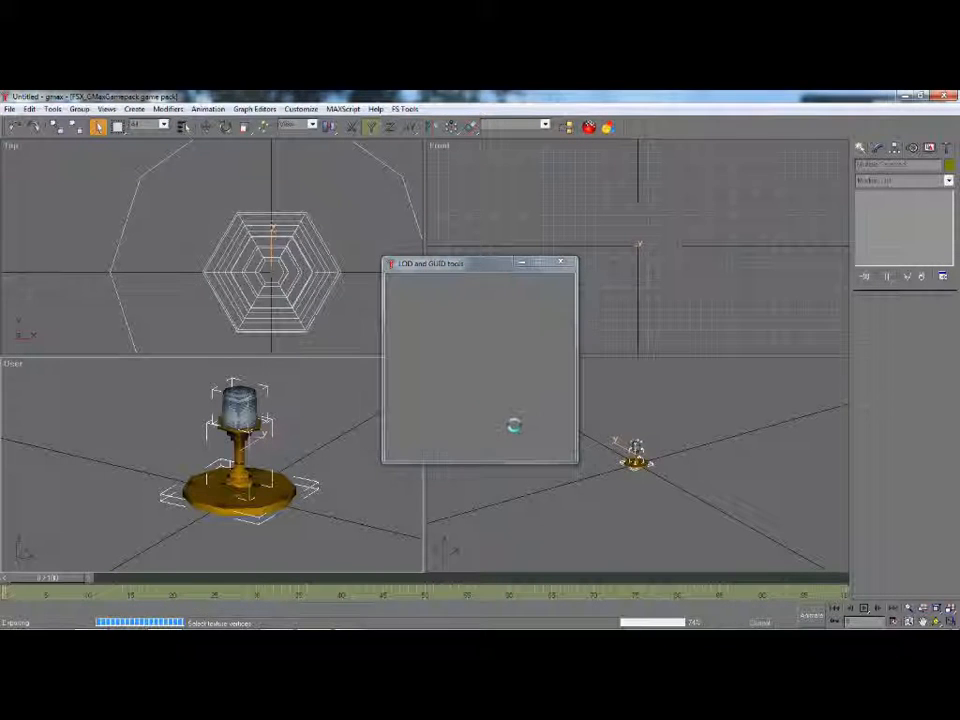
{"action": "left_click", "coordinate": [563, 265]}
{"action": "left_click", "coordinate": [497, 396]}
- Save the scene as the gmax file MB_HD_Light_01 in the GMAX Tutorials folder
{"action": "left_click", "coordinate": [8, 109]}
{"action": "left_click", "coordinate": [22, 162]}
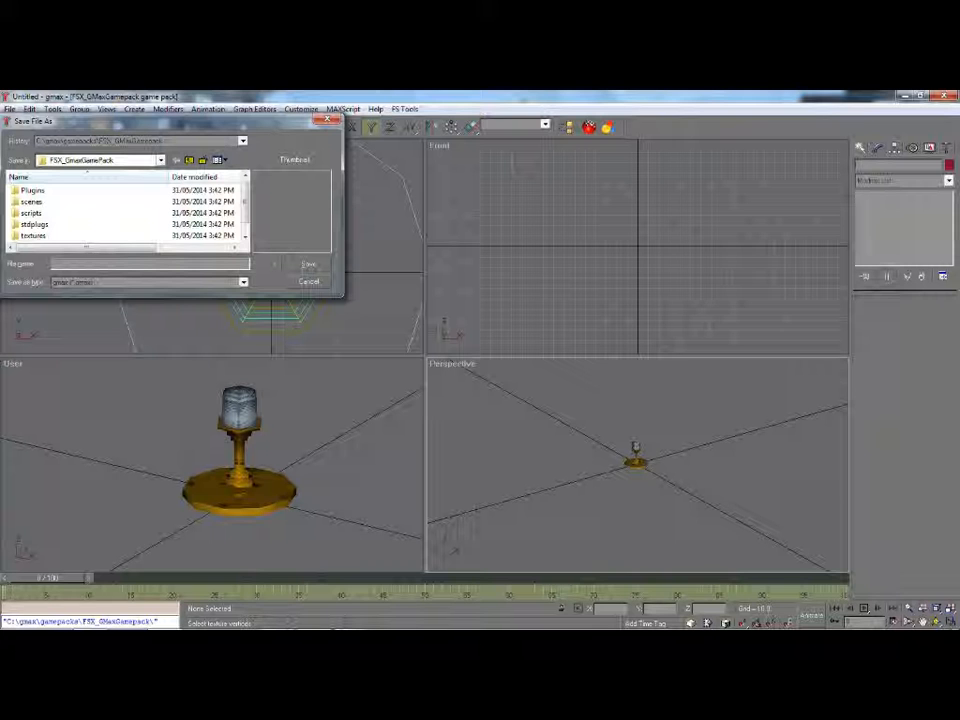
{"action": "left_click", "coordinate": [242, 281]}
{"action": "left_click", "coordinate": [160, 292]}
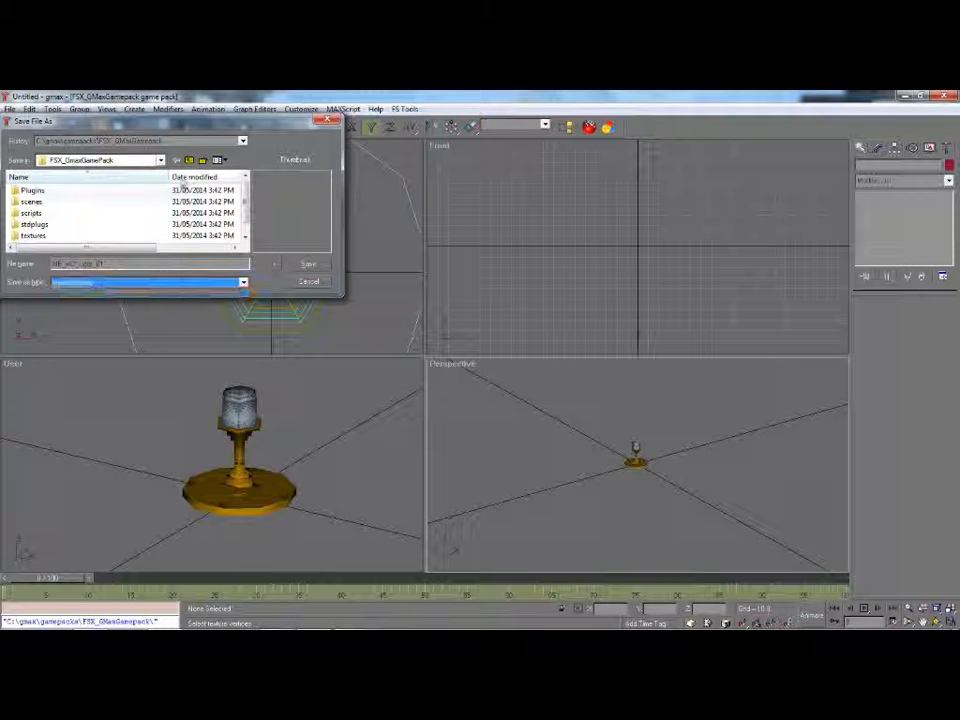
{"action": "left_click", "coordinate": [200, 141]}
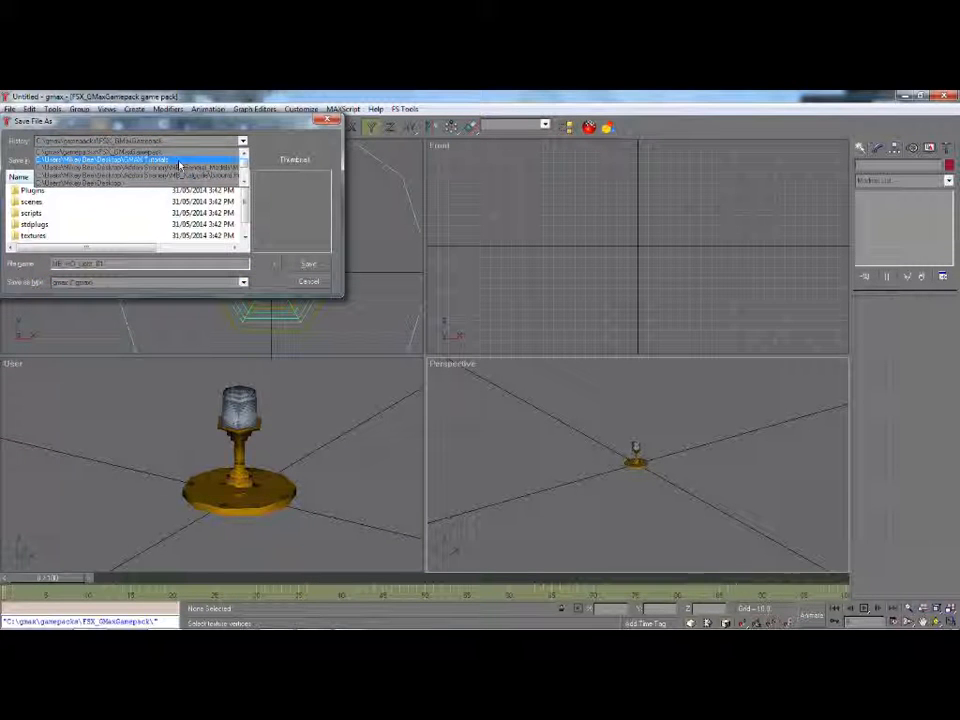
{"action": "left_click", "coordinate": [180, 162]}
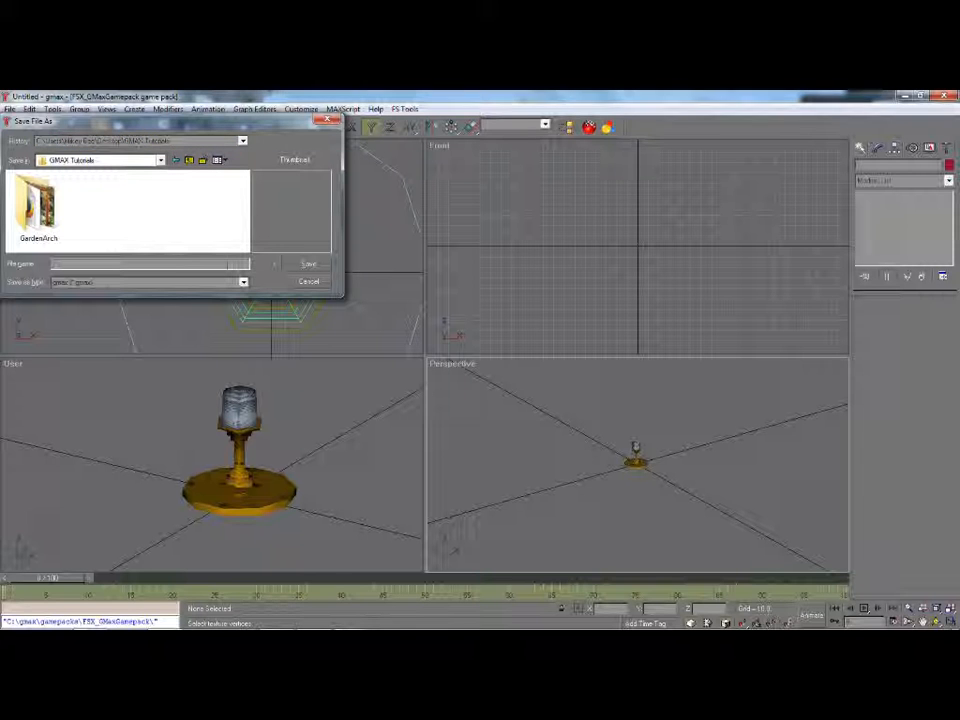
{"action": "type", "text": "MB_HD_Light_01"}
{"action": "left_click", "coordinate": [306, 264]}
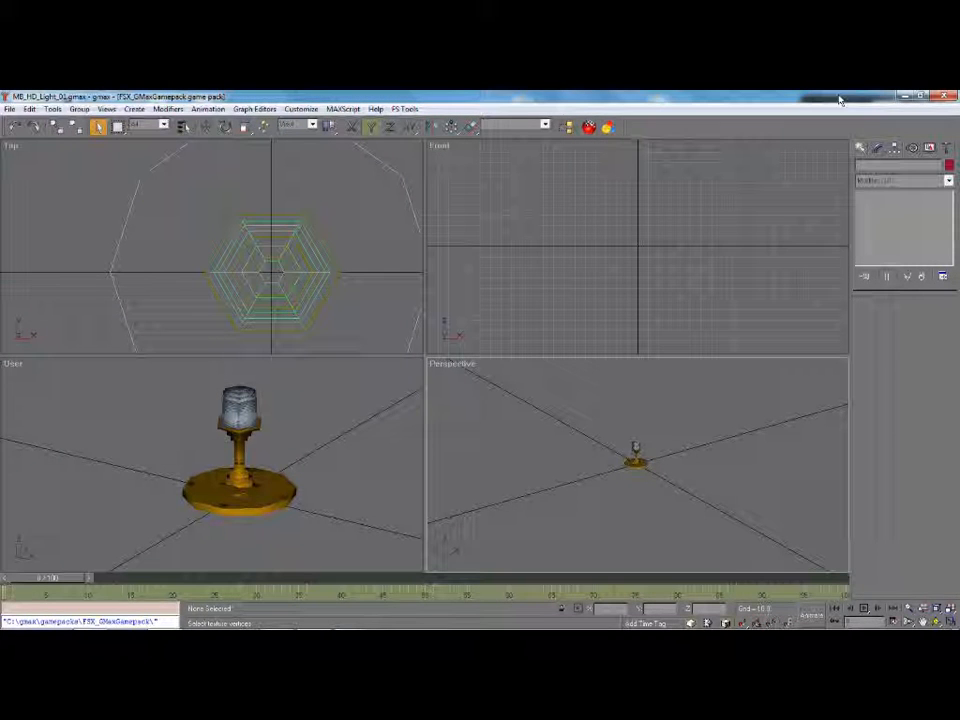
- Switch to the GMAX Tutorials folder on the desktop and open MB_HD_Light_01.MDL in ModelConverterX
{"action": "left_click", "coordinate": [903, 97]}
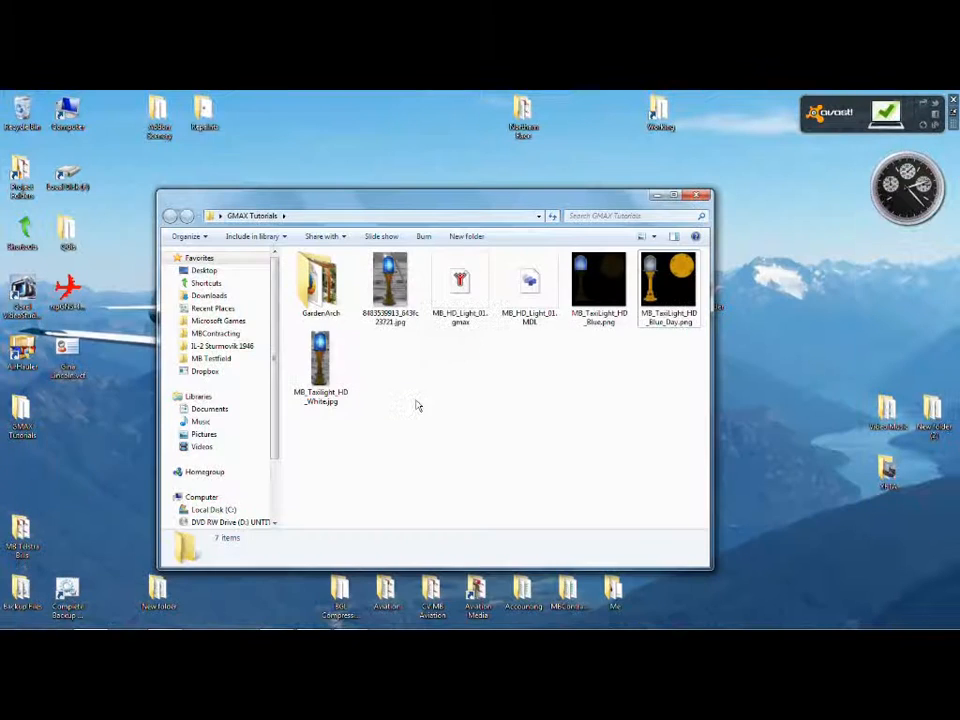
{"action": "left_click", "coordinate": [519, 292]}
{"action": "left_click_drag", "start_coordinate": [519, 290], "coordinate": [523, 345]}
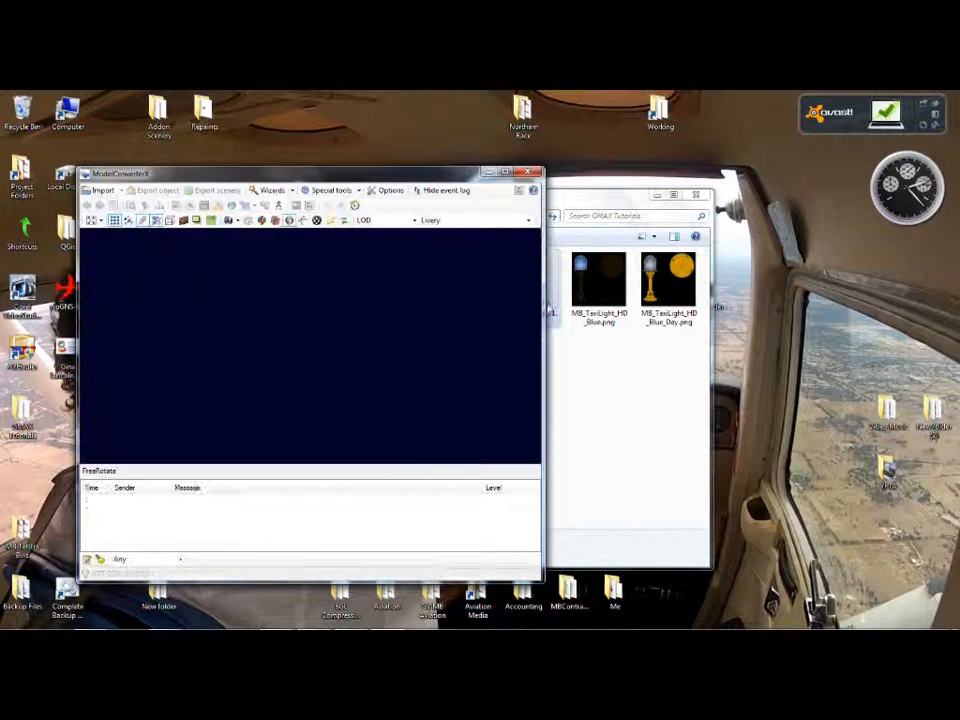
- Inspect the exported light model and its texture display from several angles, then close ModelConverterX
{"action": "left_click", "coordinate": [275, 220]}
{"action": "scroll", "coordinate": [321, 385], "scroll_direction": "up", "scroll_amount": 10}
{"action": "scroll", "coordinate": [355, 374], "scroll_direction": "down", "scroll_amount": 4}
{"action": "left_click_drag", "start_coordinate": [399, 371], "coordinate": [198, 353]}
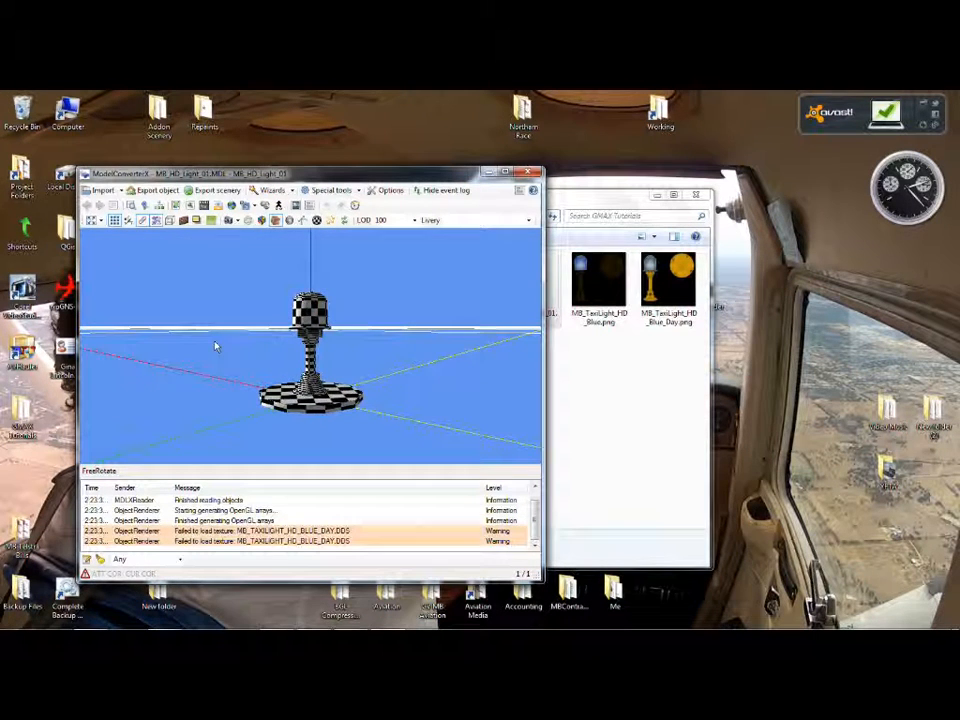
{"action": "scroll", "coordinate": [322, 354], "scroll_direction": "up", "scroll_amount": 3}
{"action": "left_click_drag", "start_coordinate": [386, 352], "coordinate": [313, 400]}
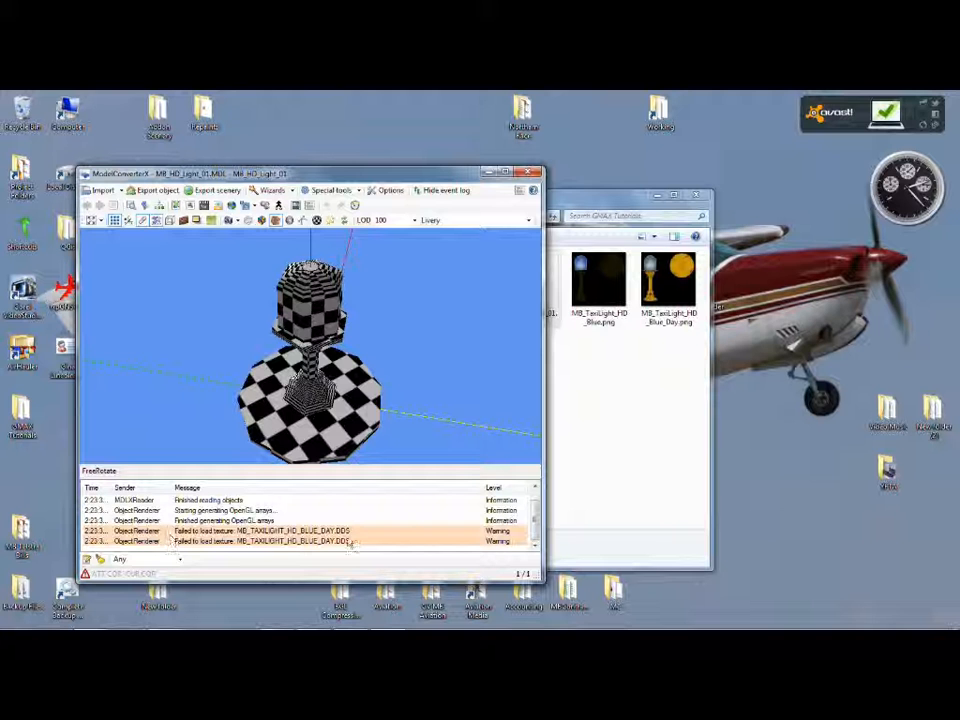
{"action": "left_click_drag", "start_coordinate": [392, 354], "coordinate": [280, 296]}
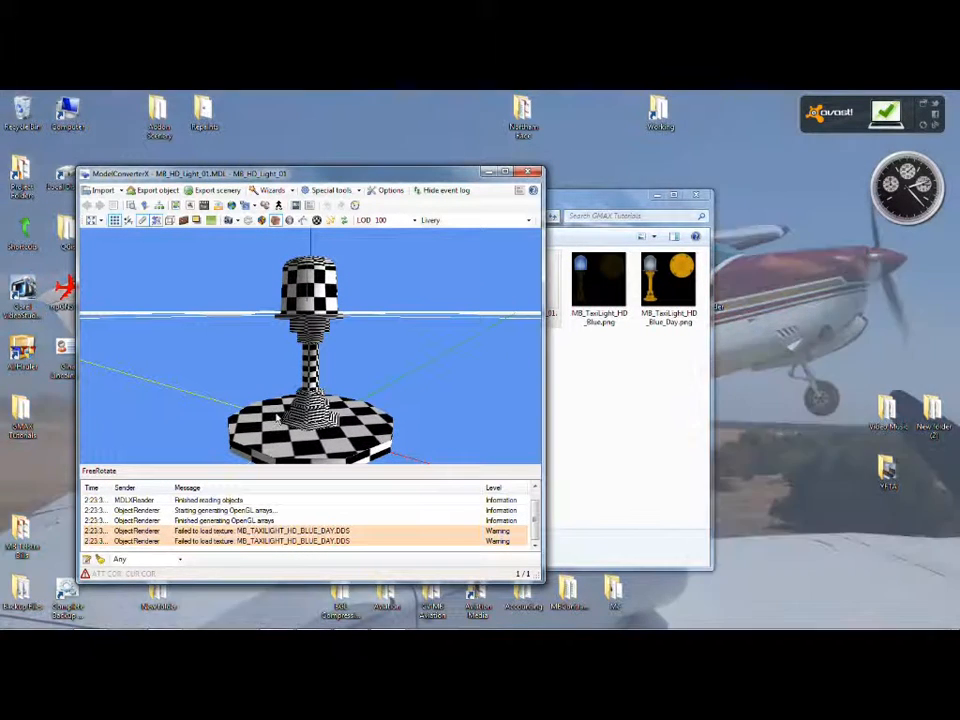
{"action": "left_click_drag", "start_coordinate": [277, 417], "coordinate": [273, 298]}
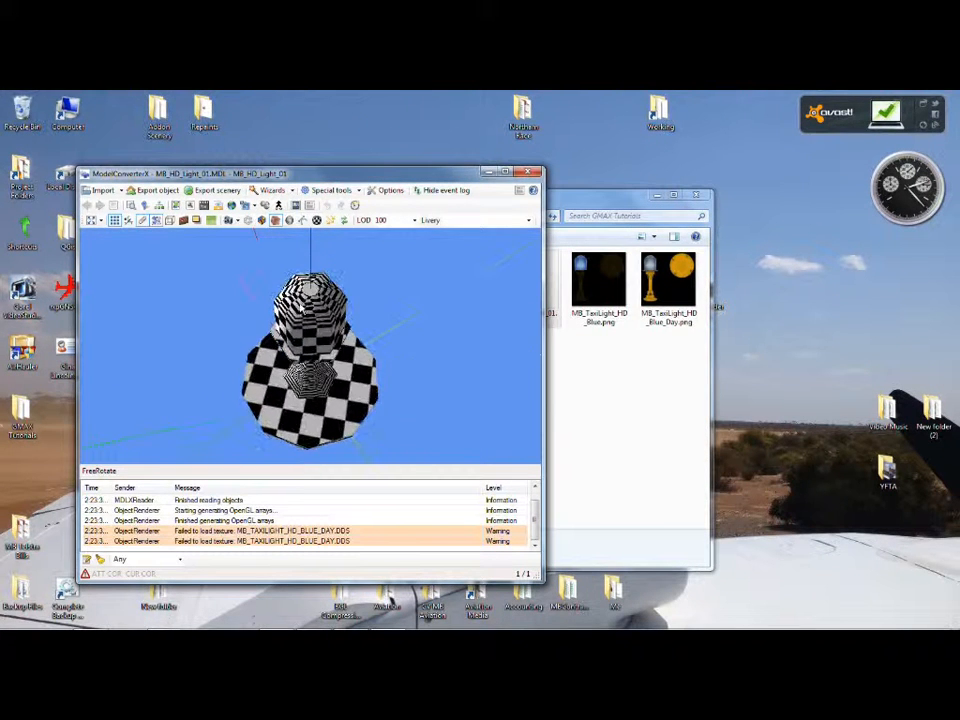
{"action": "left_click_drag", "start_coordinate": [301, 377], "coordinate": [318, 338]}
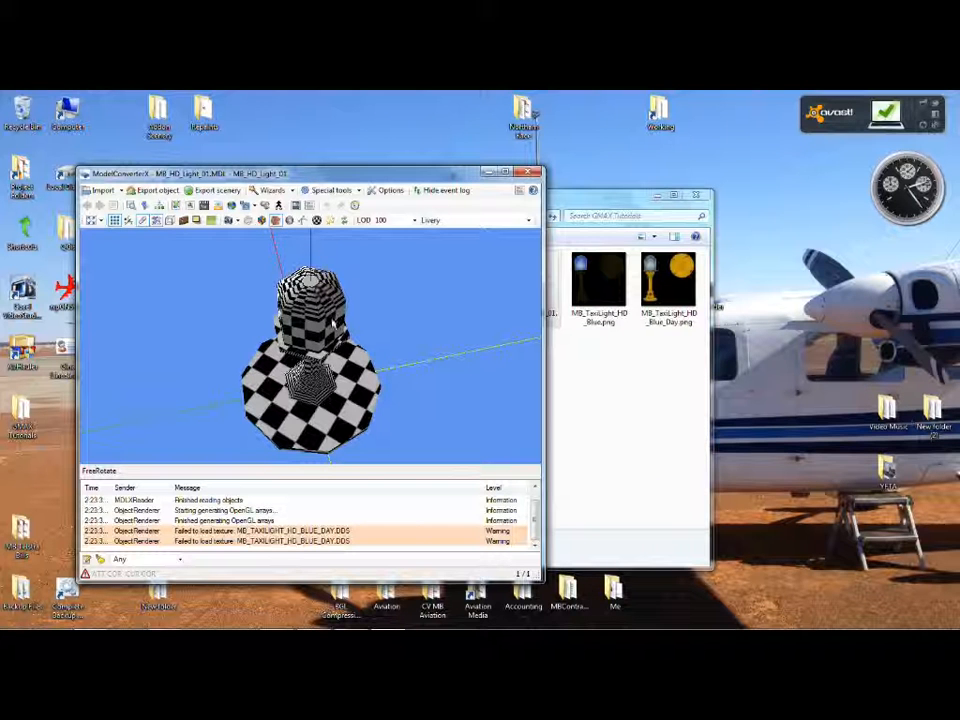
{"action": "left_click_drag", "start_coordinate": [292, 310], "coordinate": [328, 390]}
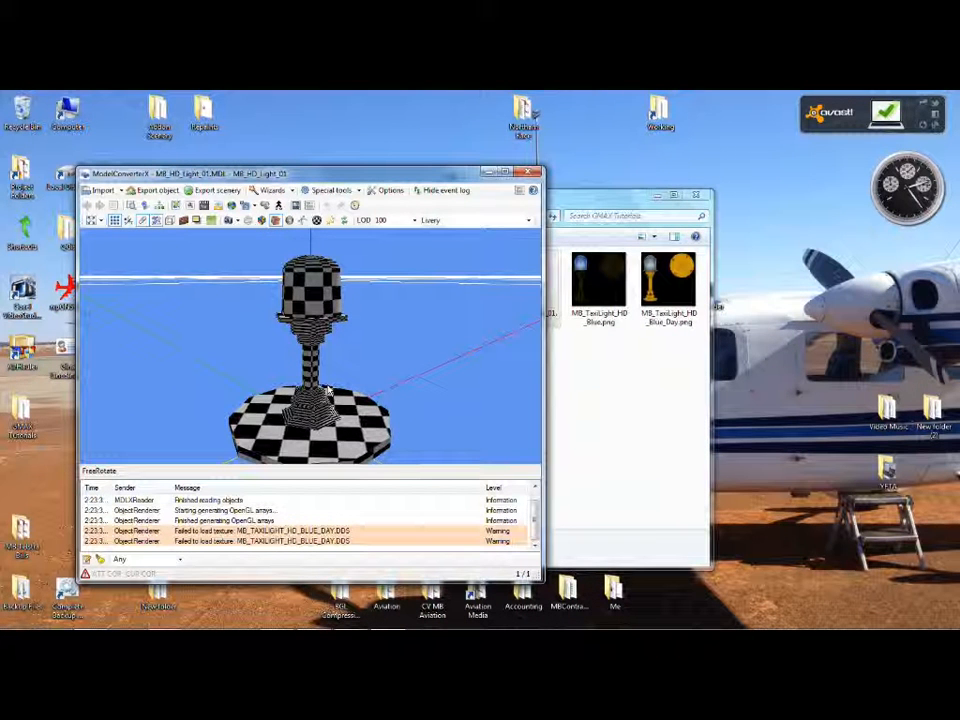
{"action": "scroll", "coordinate": [320, 390], "scroll_direction": "down", "scroll_amount": 5}
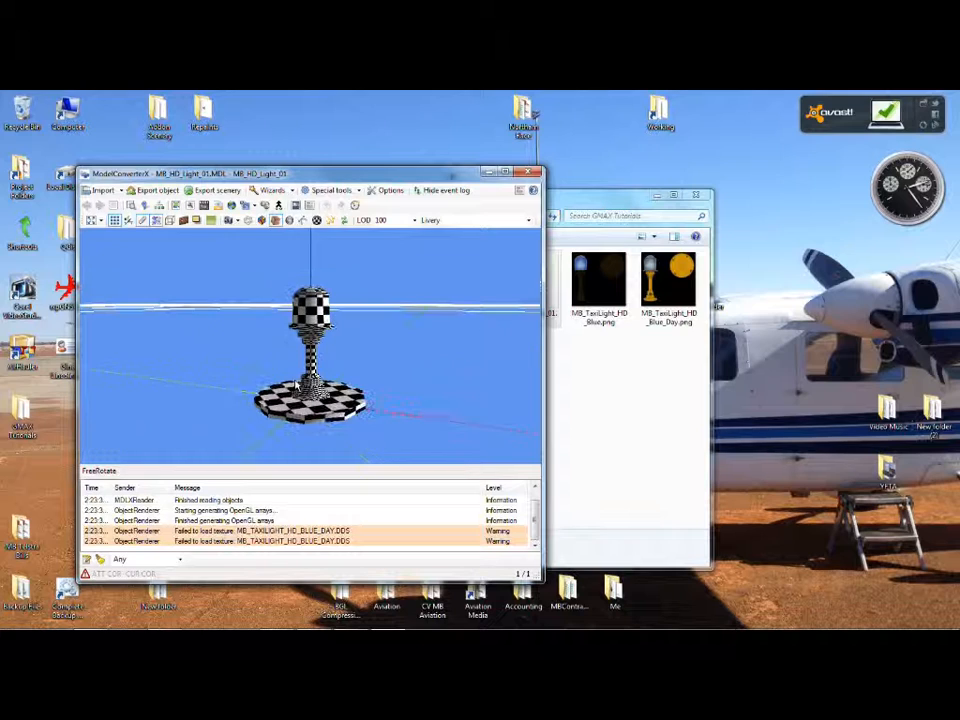
{"action": "left_click", "coordinate": [525, 172]}
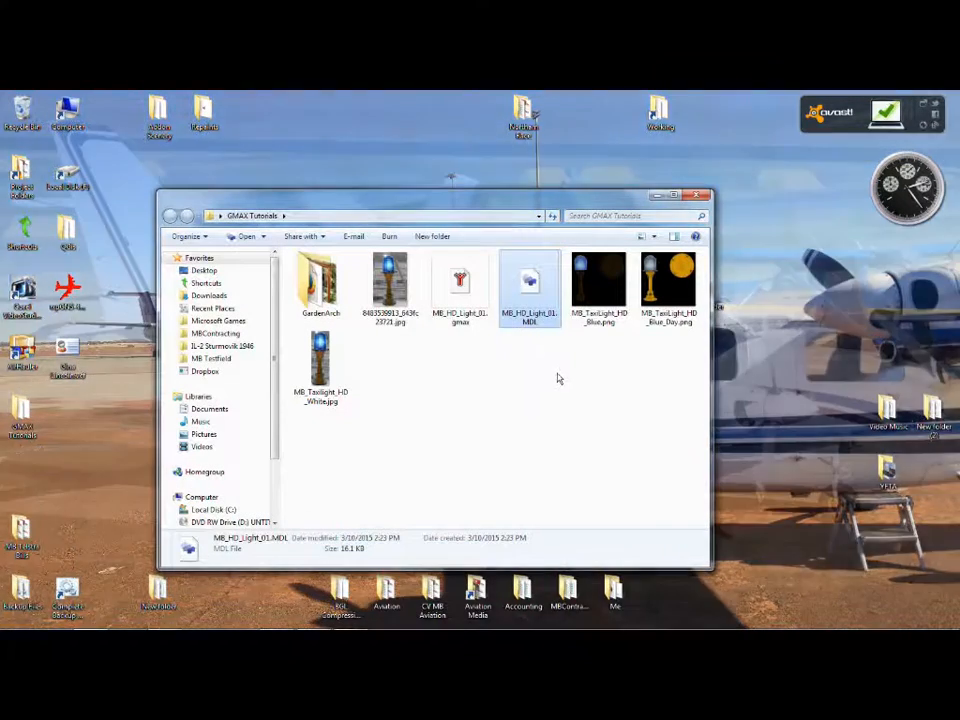
- Open MB_TaxiLight_HD_Blue_Day.png from the GMAX Tutorials folder in DXTBmp and flip its image and alpha
{"action": "left_click", "coordinate": [557, 377]}
{"action": "right_click", "coordinate": [653, 282]}
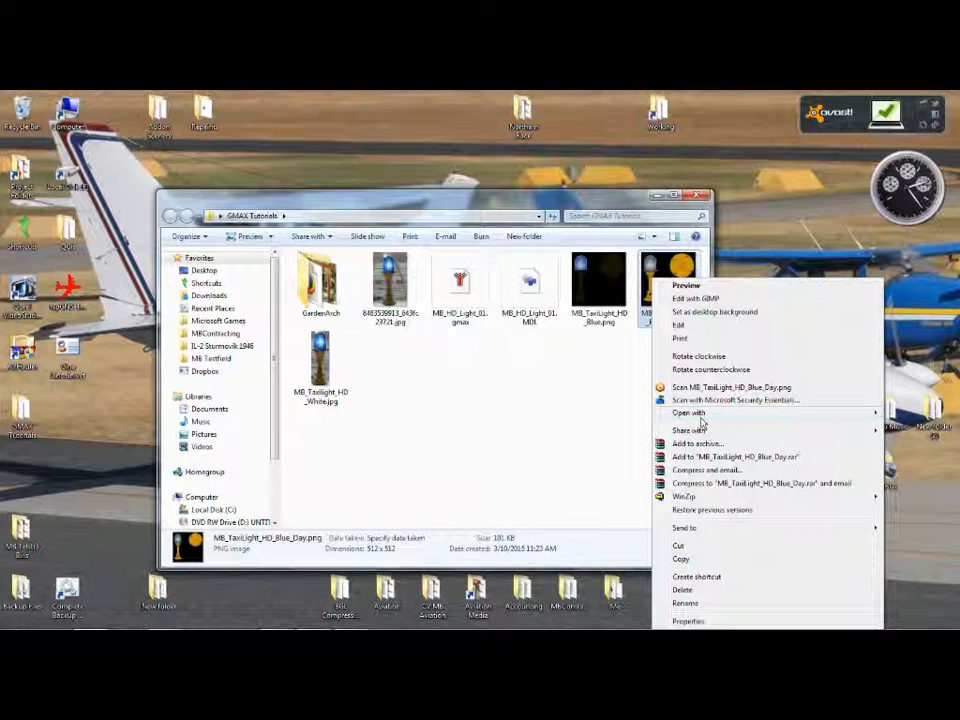
{"action": "mouse_move", "coordinate": [648, 418]}
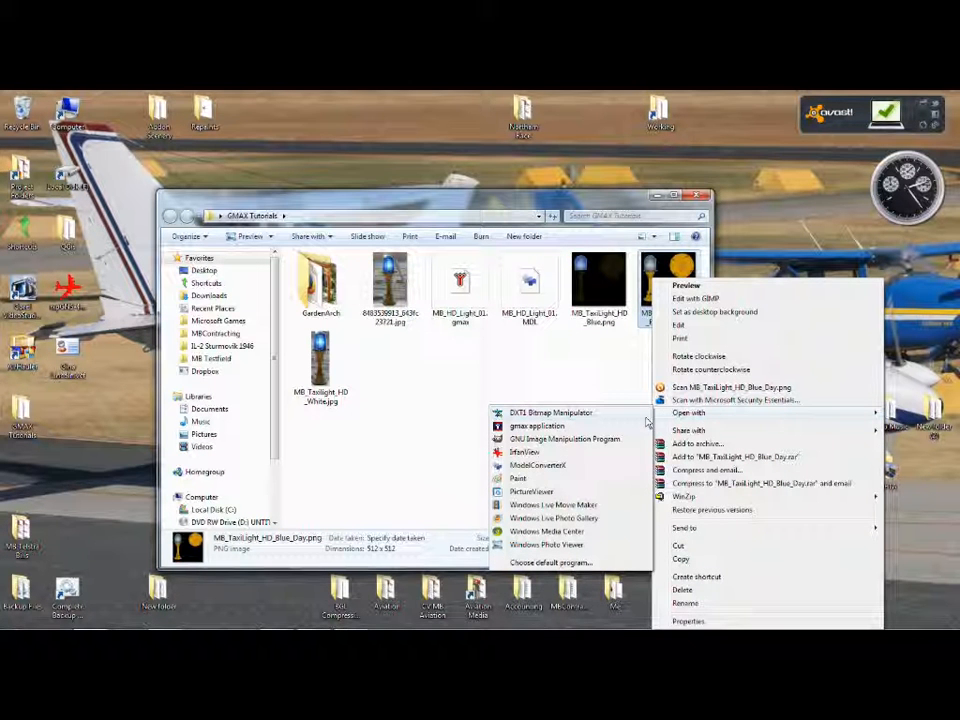
{"action": "left_click", "coordinate": [546, 417]}
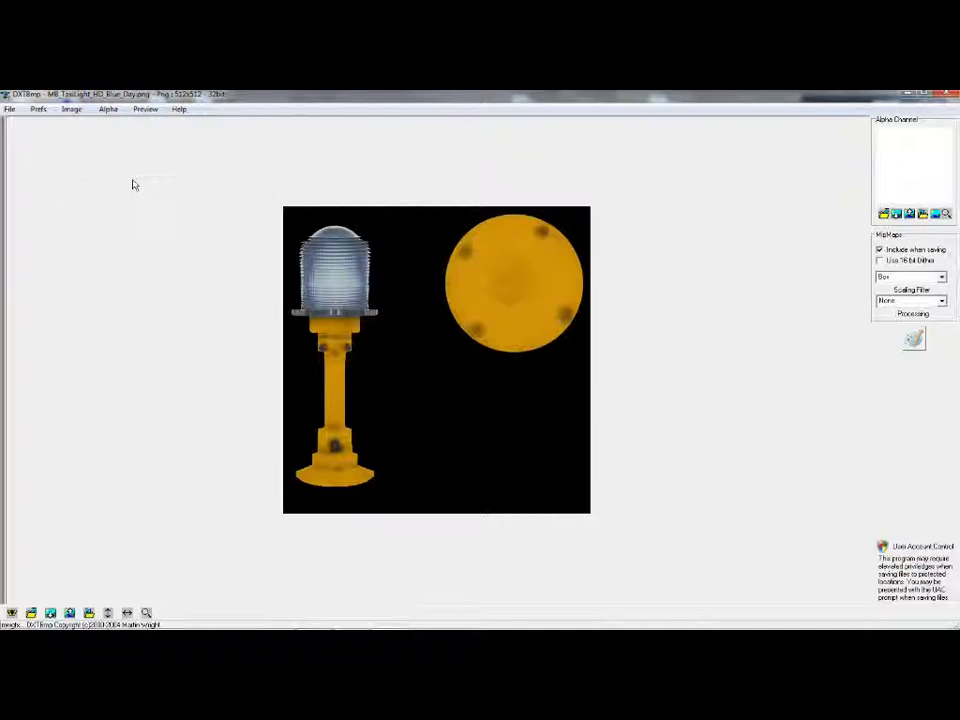
{"action": "left_click", "coordinate": [72, 110]}
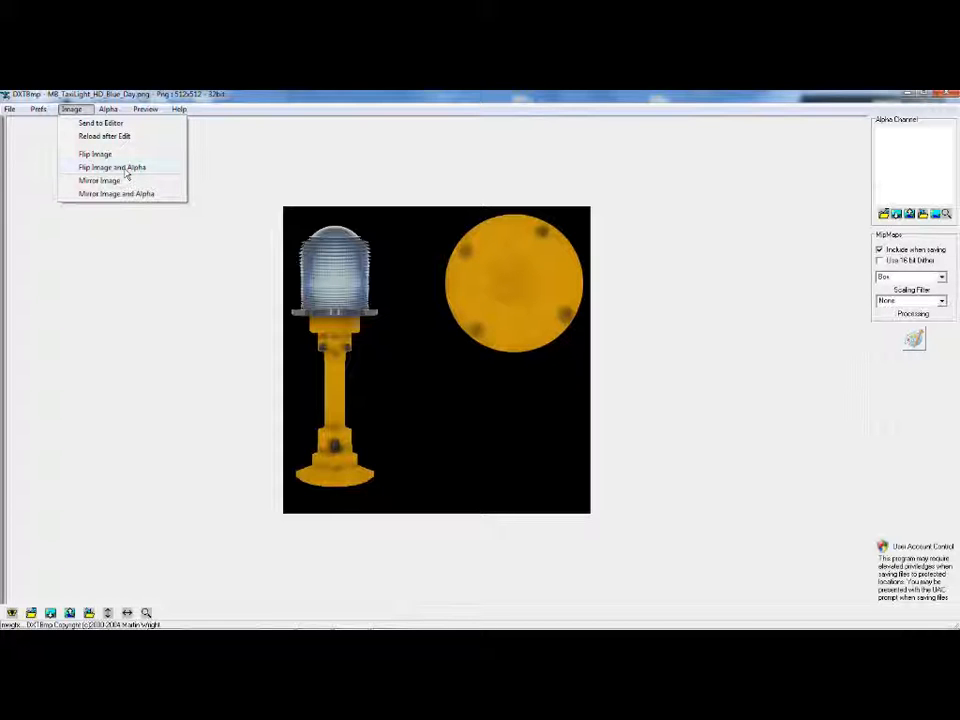
{"action": "left_click", "coordinate": [125, 170]}
{"action": "left_click", "coordinate": [71, 108]}
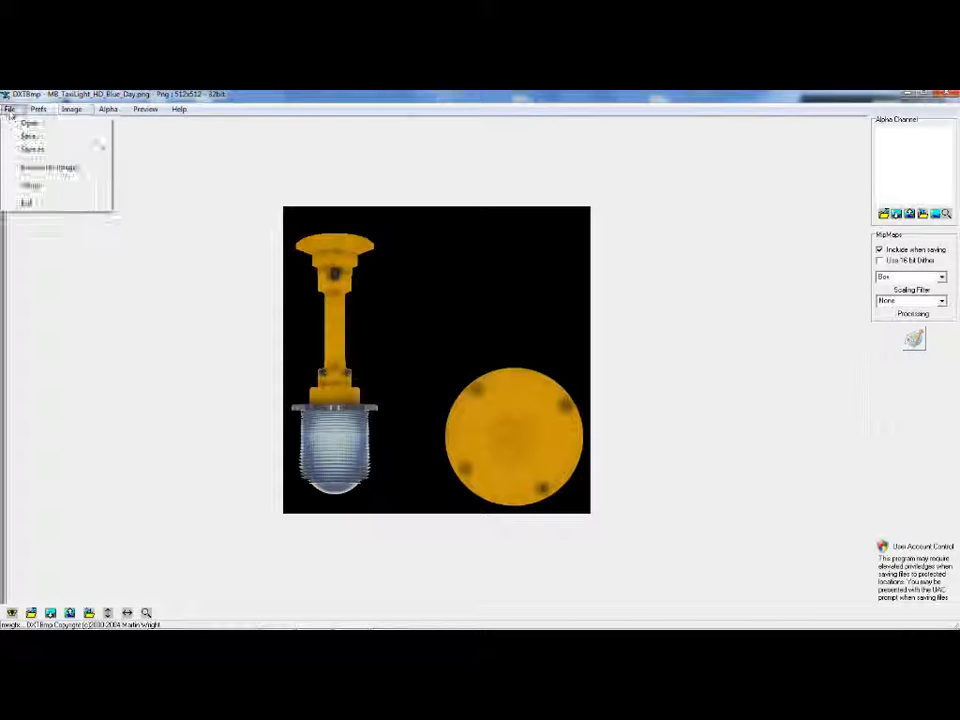
- Export the flipped daytime texture to GMAX Tutorials as MB_TaxiLight_HD_Blue_Day.dds in DDS DXT1 (NoAlpha) format, and close DXTBmp
{"action": "left_click", "coordinate": [9, 108]}
{"action": "mouse_move", "coordinate": [55, 150]}
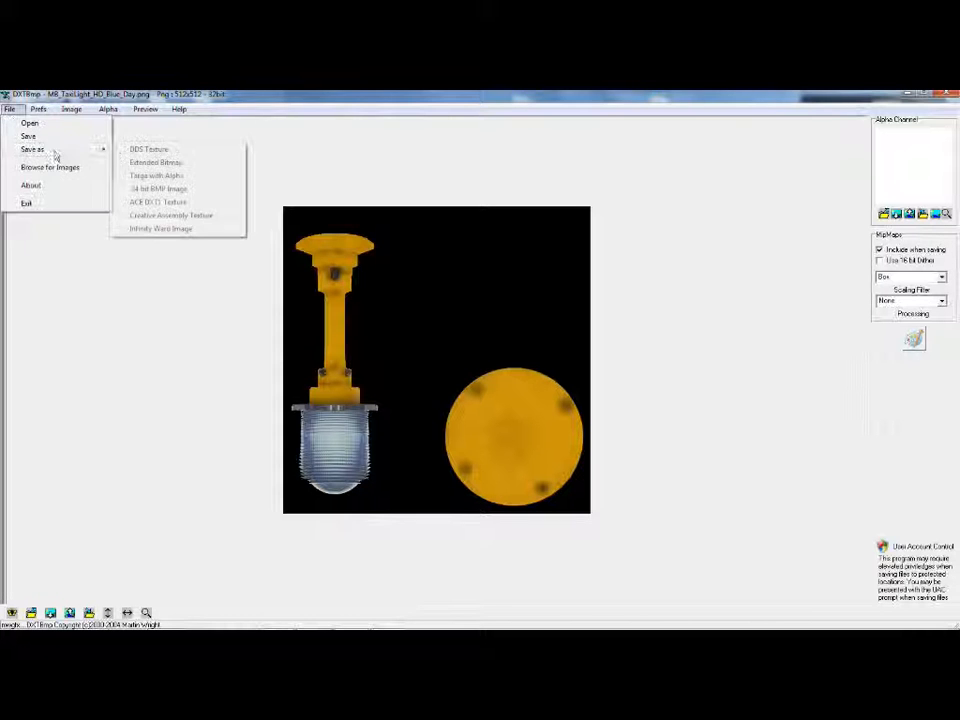
{"action": "left_click", "coordinate": [165, 150]}
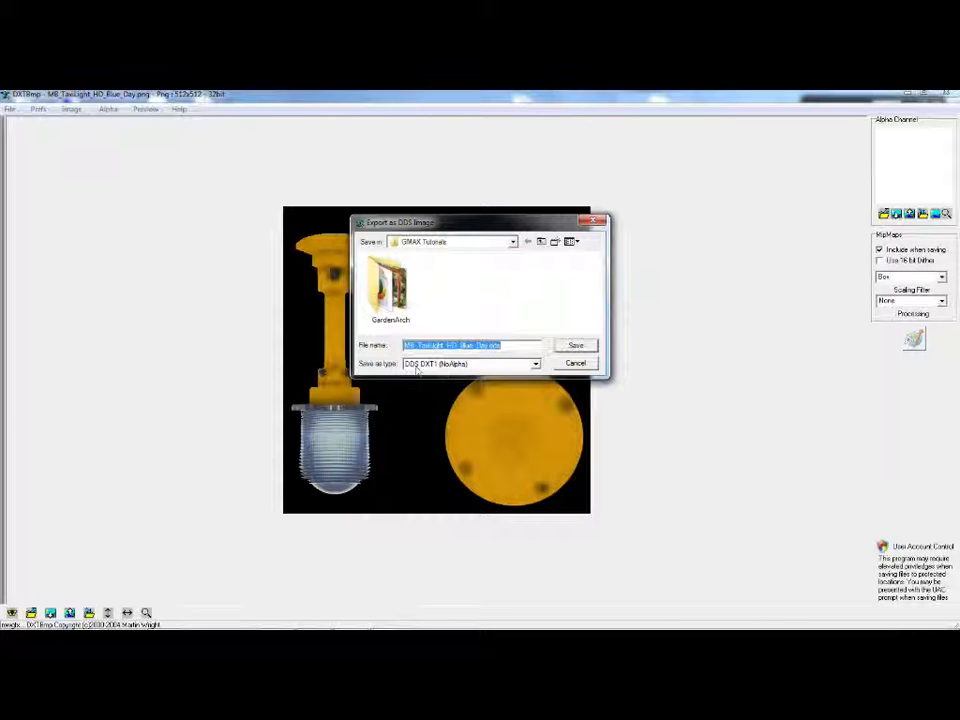
{"action": "left_click", "coordinate": [458, 365]}
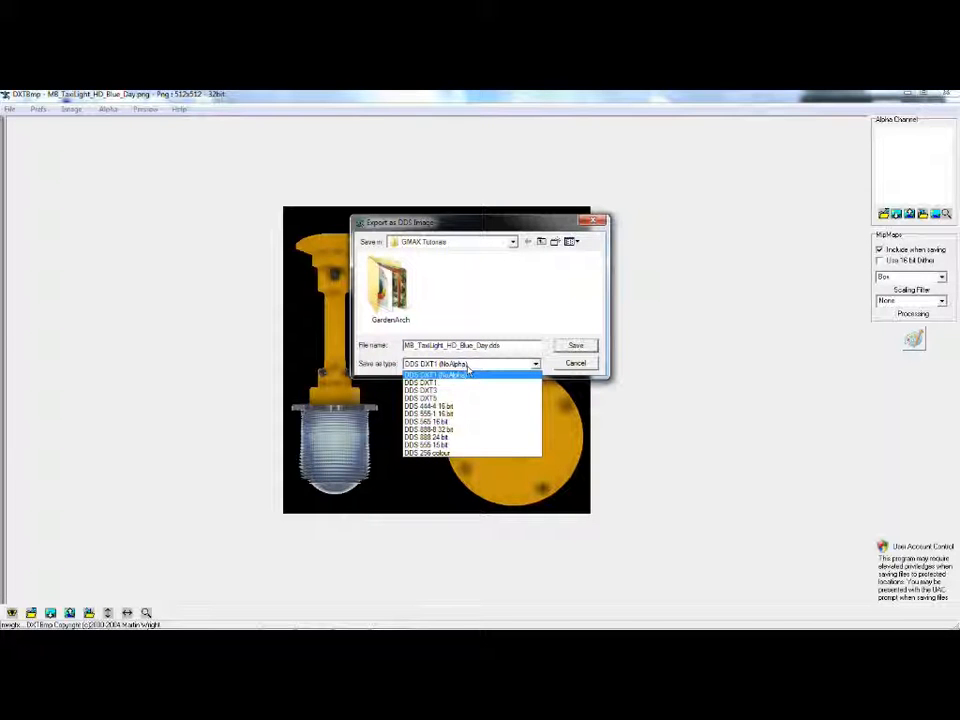
{"action": "left_click", "coordinate": [472, 373]}
{"action": "left_click", "coordinate": [577, 347]}
{"action": "left_click", "coordinate": [953, 95]}
- Open MB_HD_Light_01.MDL in ModelConverterX and inspect the textured light closely from several angles
{"action": "left_click", "coordinate": [473, 398]}
{"action": "left_click", "coordinate": [531, 301]}
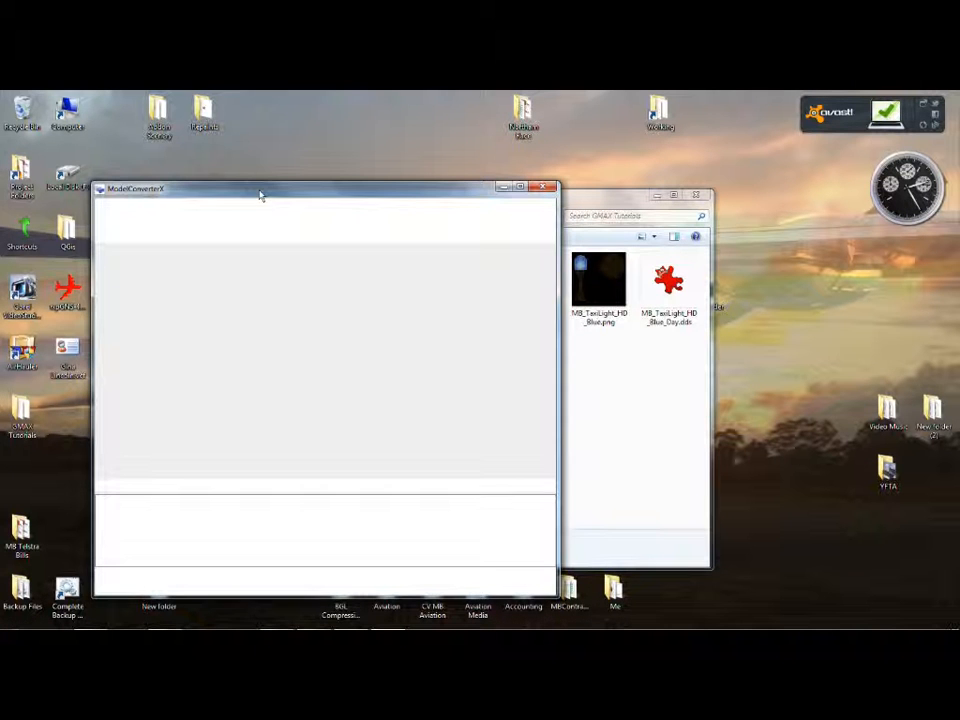
{"action": "left_click_drag", "start_coordinate": [260, 195], "coordinate": [296, 140]}
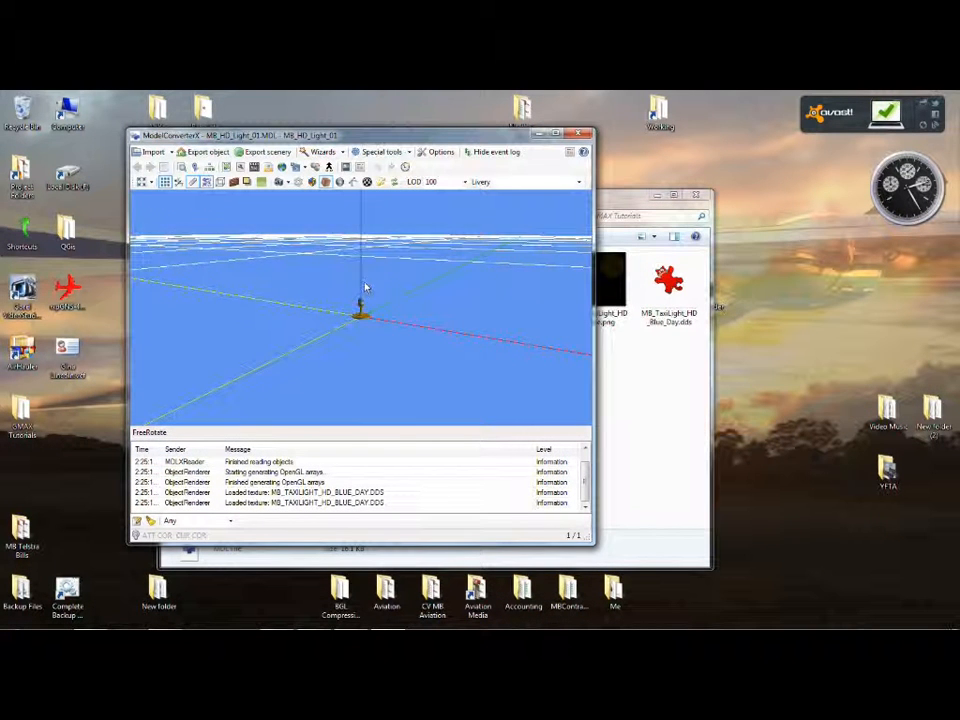
{"action": "scroll", "coordinate": [407, 330], "scroll_direction": "up", "scroll_amount": 5}
{"action": "scroll", "coordinate": [407, 330], "scroll_direction": "up", "scroll_amount": 2}
{"action": "left_click_drag", "start_coordinate": [476, 336], "coordinate": [356, 367]}
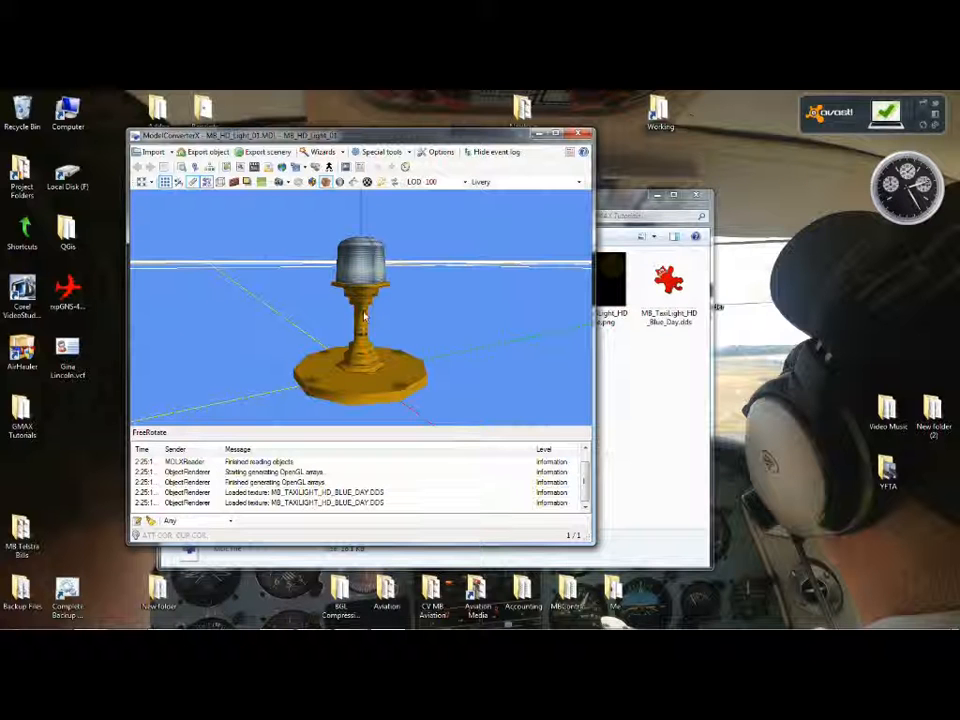
{"action": "left_click_drag", "start_coordinate": [407, 306], "coordinate": [362, 344]}
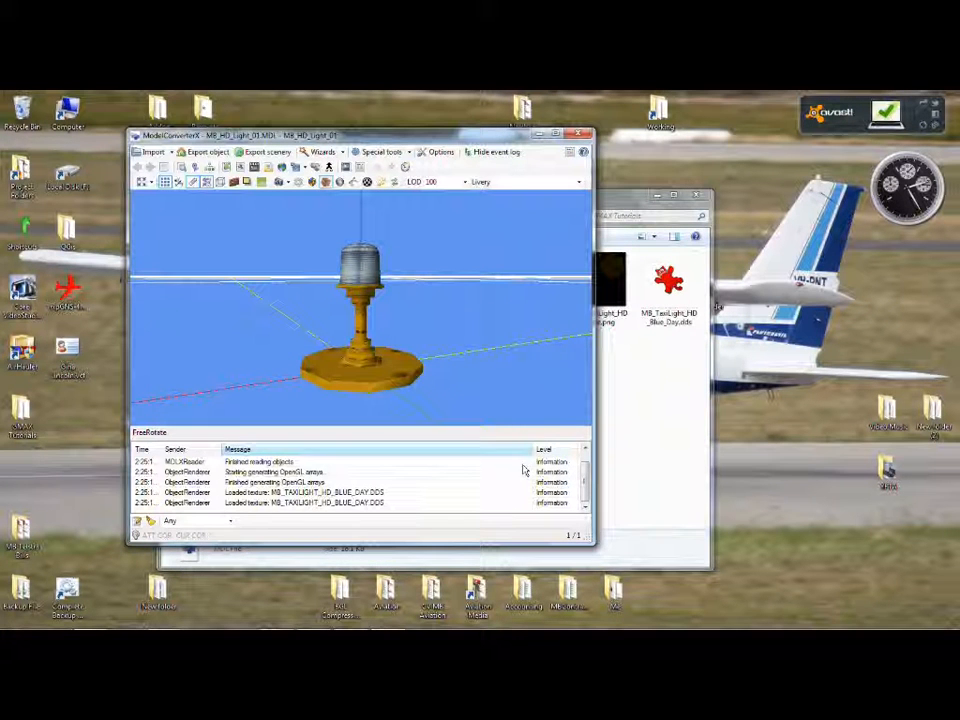
- Compare the MB_TaxiLight_HD_Blue_Day.png and MB_TaxiLight_HD_Blue.png textures in Windows Photo Viewer, then close it
{"action": "left_click", "coordinate": [632, 378]}
{"action": "left_click", "coordinate": [600, 288]}
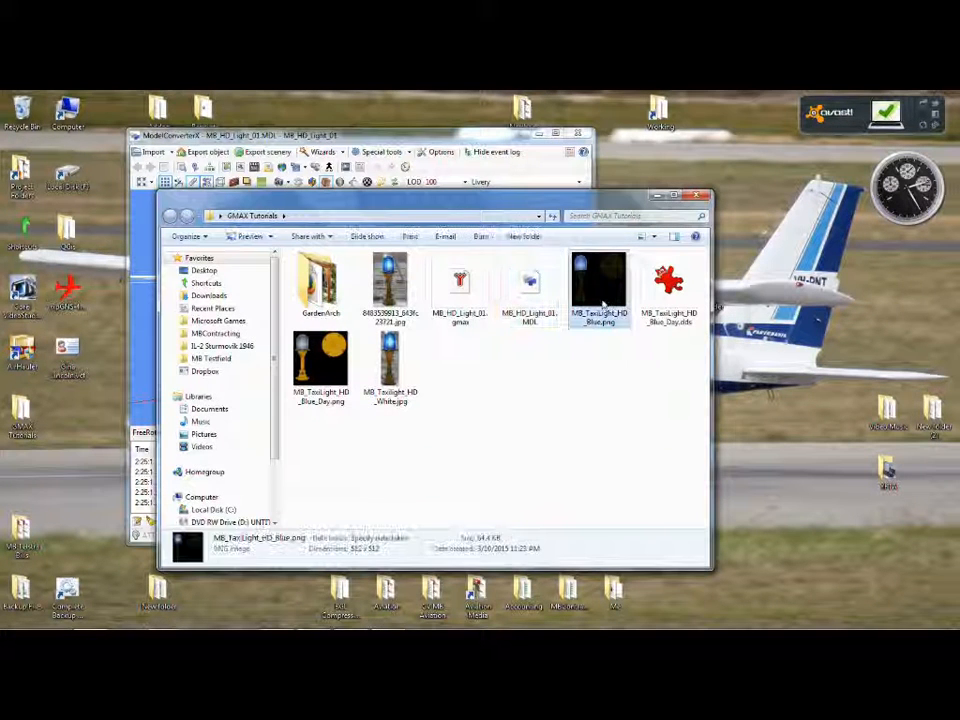
{"action": "double_click", "coordinate": [336, 370]}
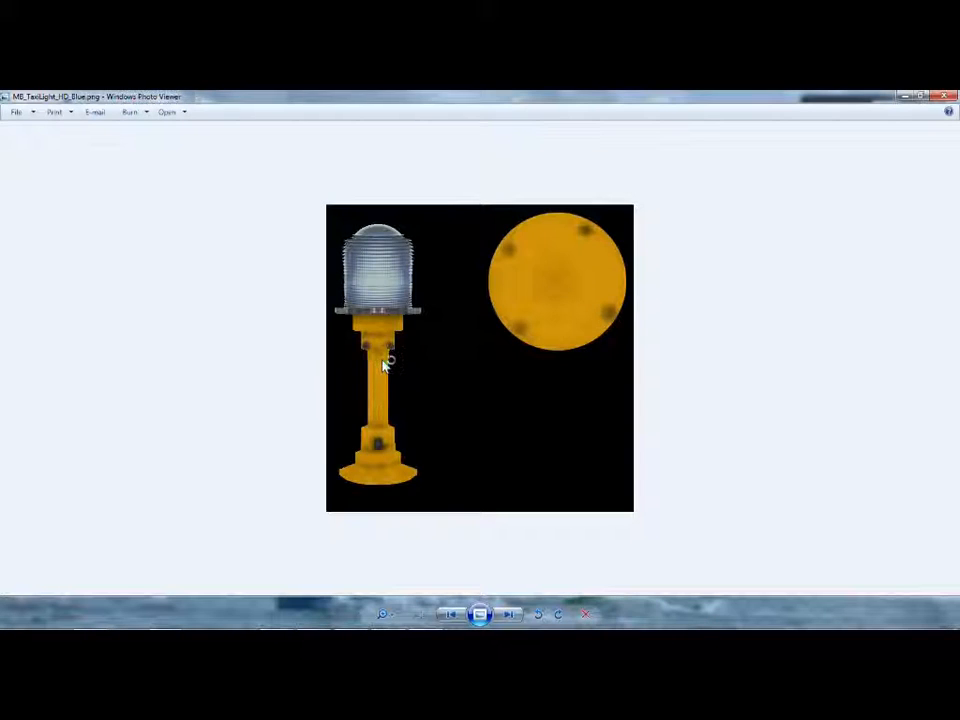
{"action": "key", "text": "Left"}
{"action": "key", "text": "Right"}
{"action": "key", "text": "Left"}
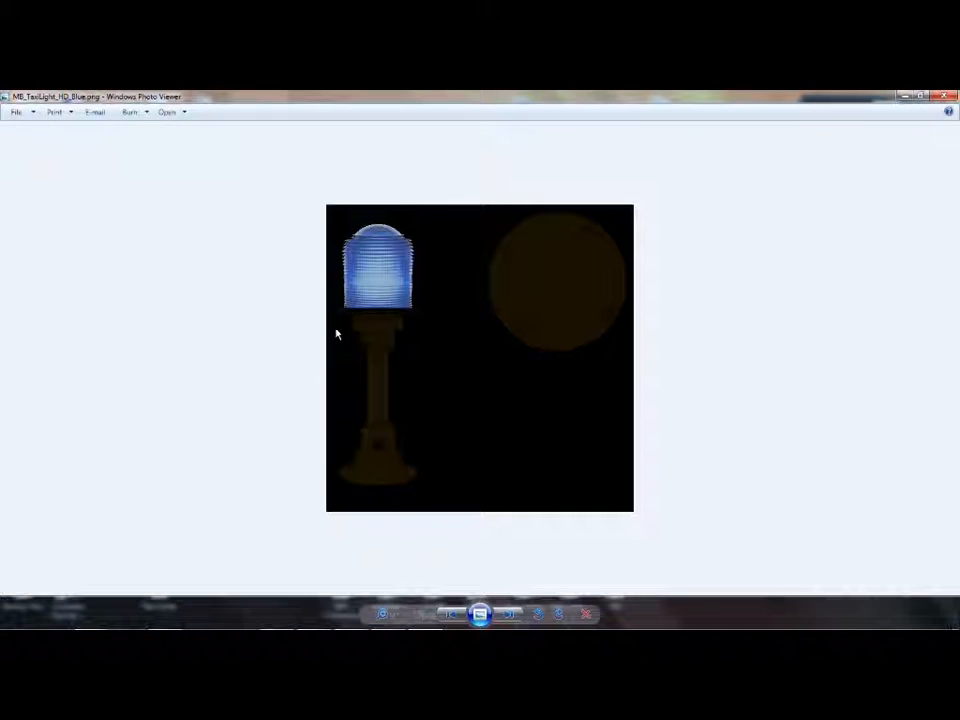
{"action": "key", "text": "Right"}
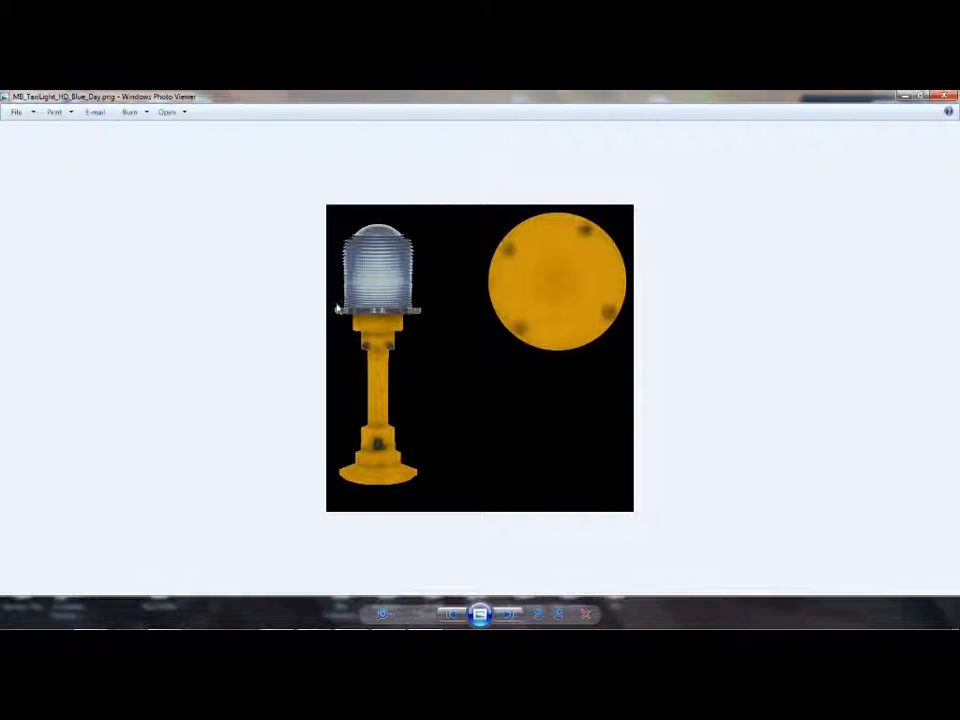
{"action": "key", "text": "Left"}
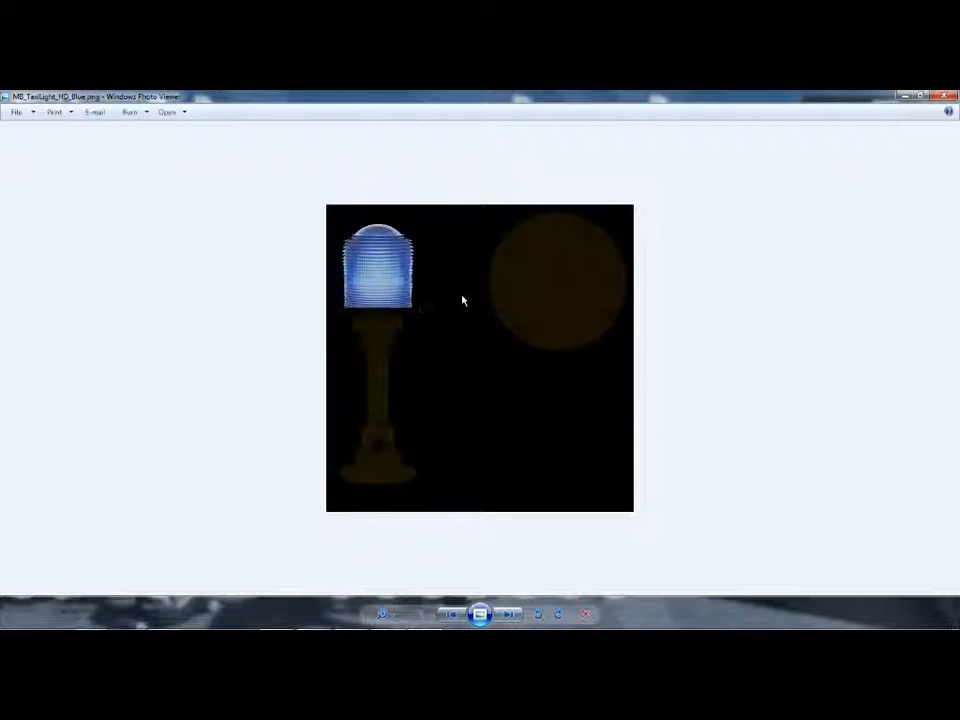
{"action": "left_click", "coordinate": [943, 97]}
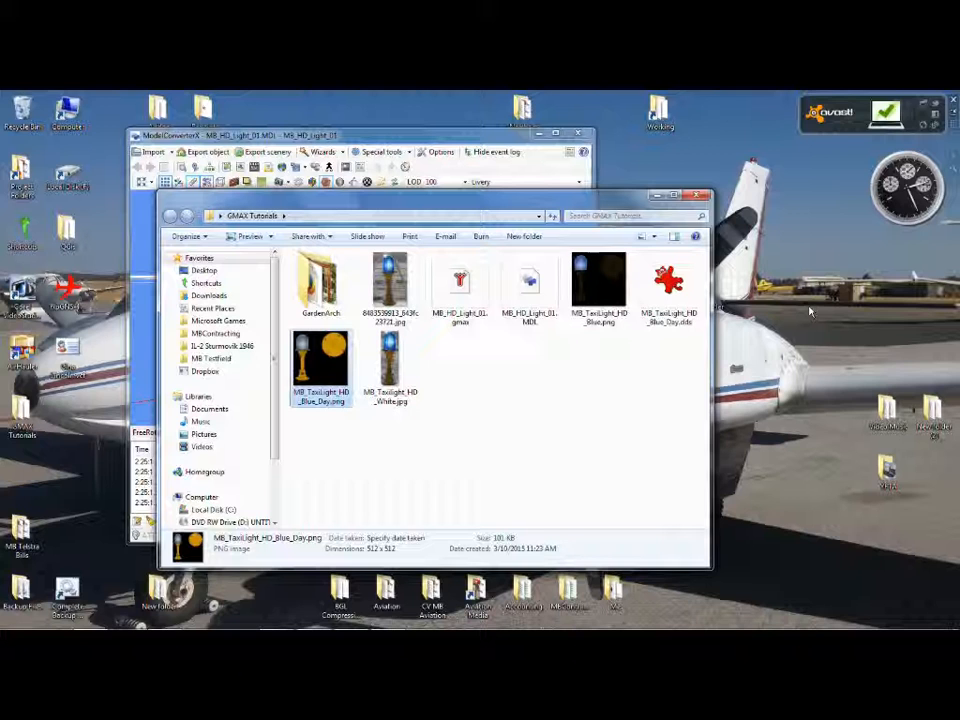
- Open the night texture MB_TaxiLight_HD_Blue.png in DXTBmp and flip its image and alpha
{"action": "right_click", "coordinate": [592, 295]}
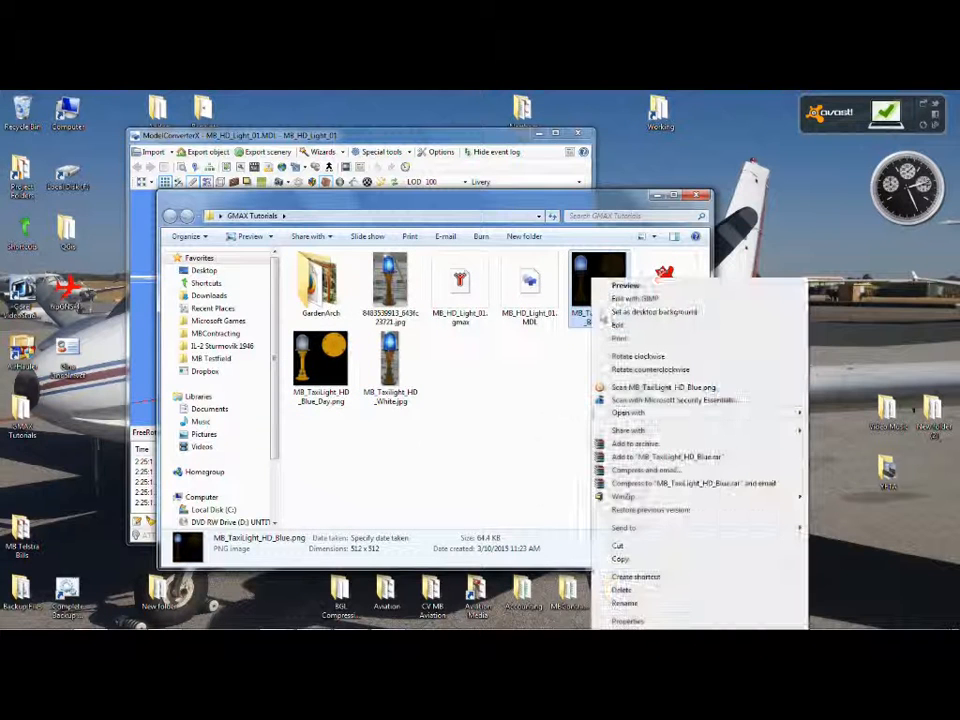
{"action": "mouse_move", "coordinate": [677, 421]}
{"action": "left_click", "coordinate": [500, 413]}
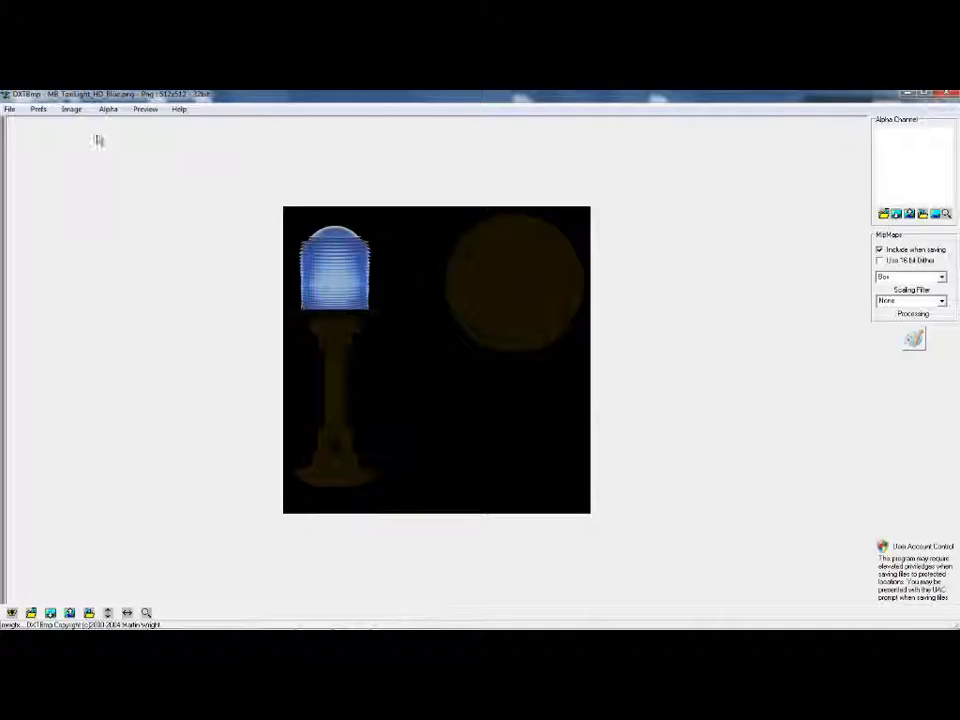
{"action": "left_click", "coordinate": [72, 108]}
{"action": "left_click", "coordinate": [92, 153]}
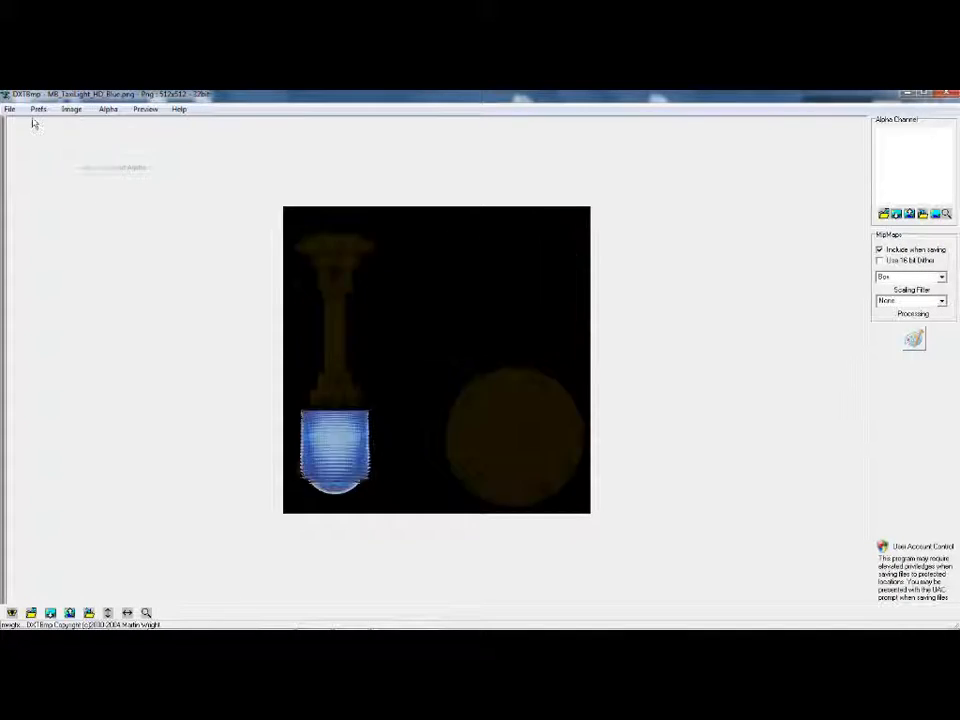
- Export the flipped night texture as the DDS texture MB_TaxiLight_HD_Blue.dds in the GMAX Tutorials folder, and close DXTBmp
{"action": "left_click", "coordinate": [9, 108]}
{"action": "mouse_move", "coordinate": [32, 149]}
{"action": "left_click", "coordinate": [160, 149]}
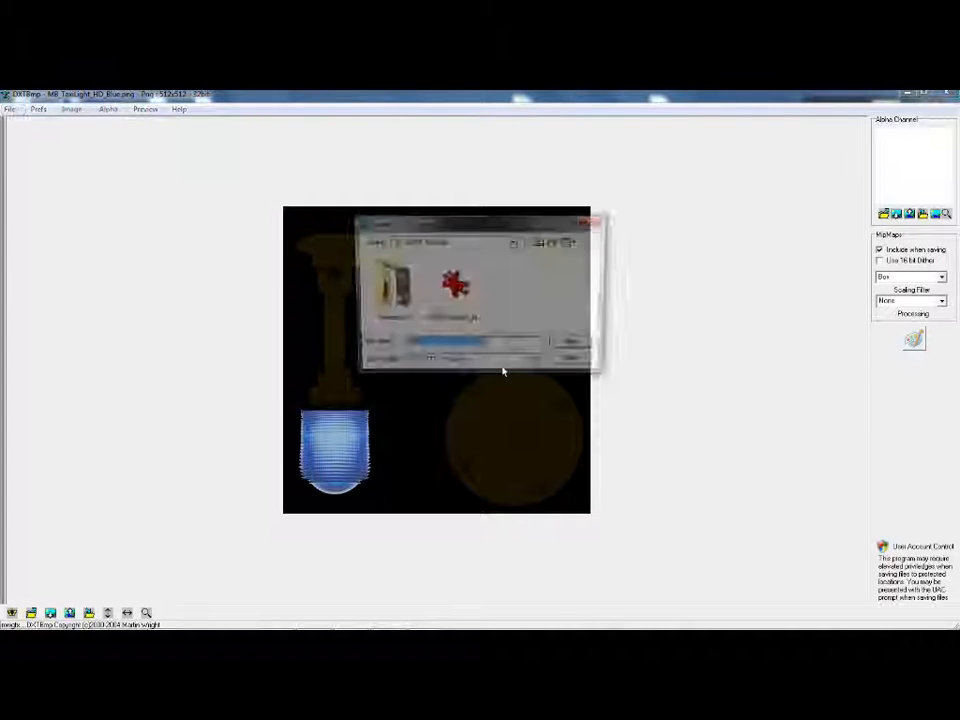
{"action": "left_click", "coordinate": [575, 346]}
{"action": "left_click", "coordinate": [948, 94]}
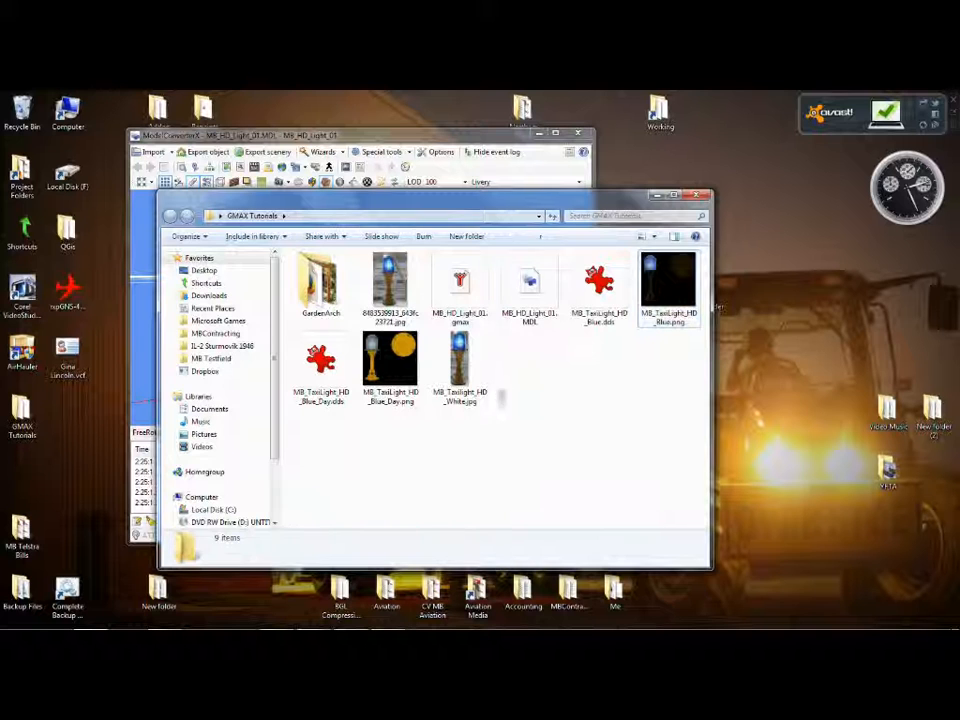
- Switch to ModelConverterX and open the properties of the light's taxilight material in the Material Editor
{"action": "left_click", "coordinate": [303, 148]}
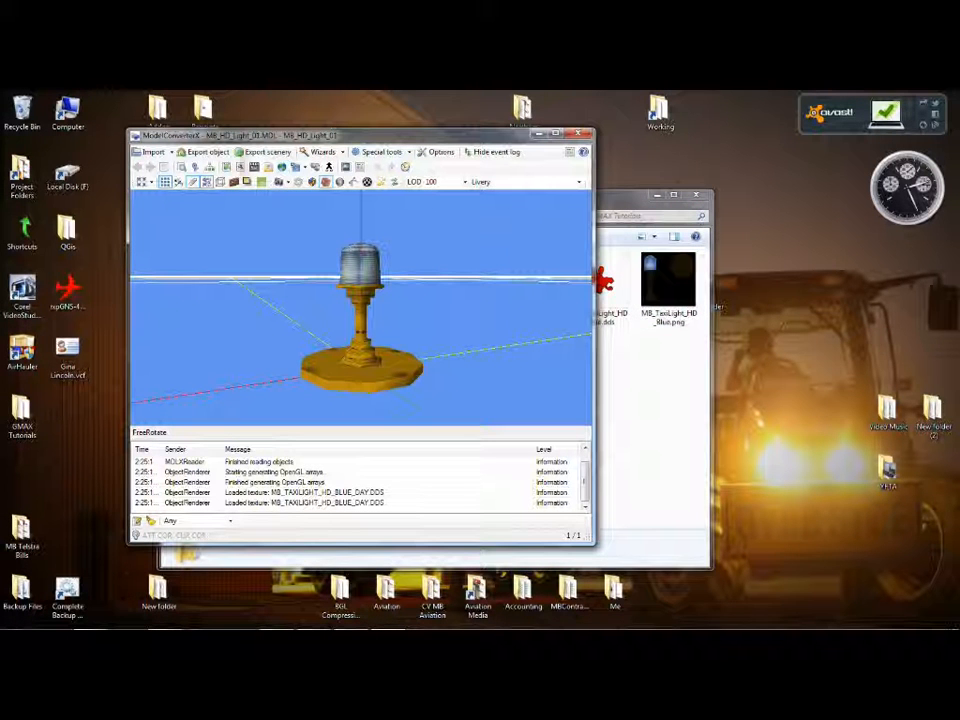
{"action": "left_click", "coordinate": [227, 167]}
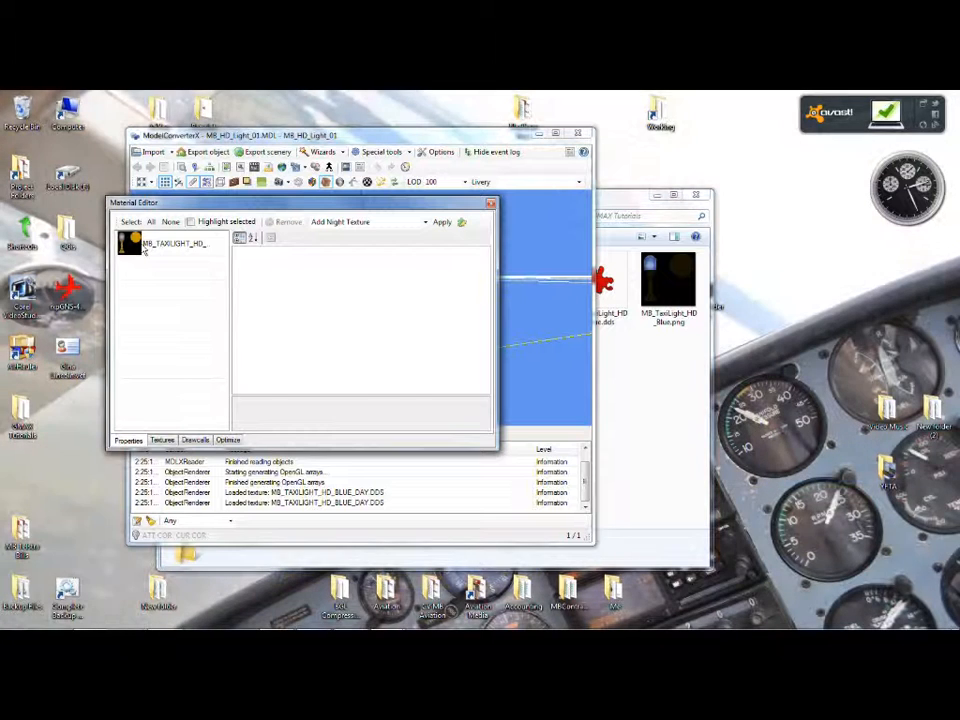
{"action": "left_click", "coordinate": [145, 250]}
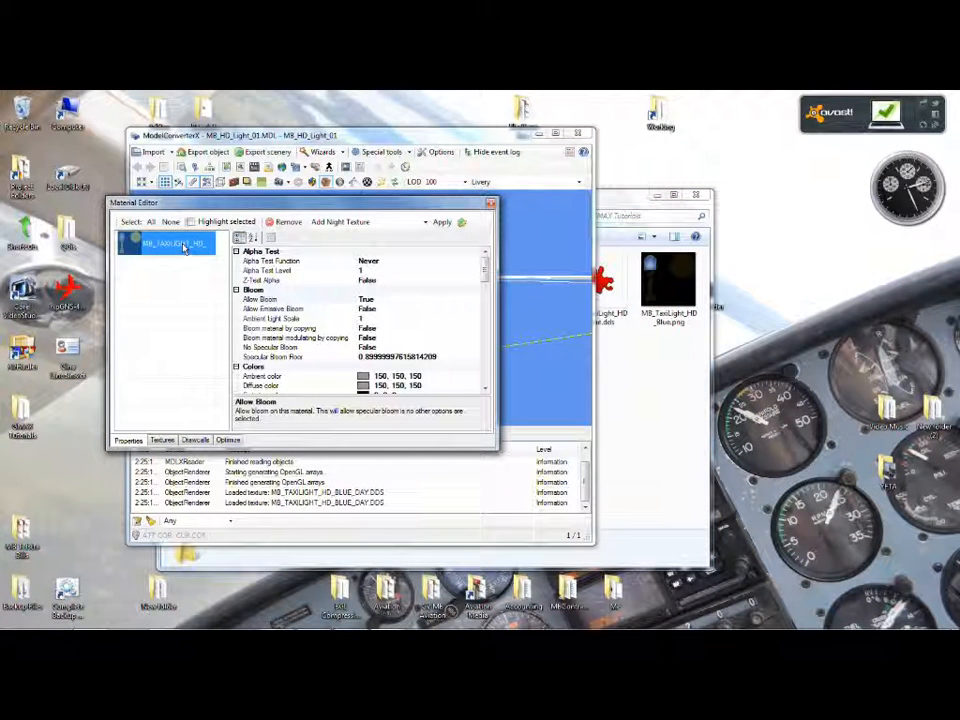
- Set the material's Nightmap texture to MB_TaxiLight_HD_Blue.dds from the GMAX Tutorials folder on the desktop
{"action": "scroll", "coordinate": [475, 371], "scroll_direction": "down", "scroll_amount": 10}
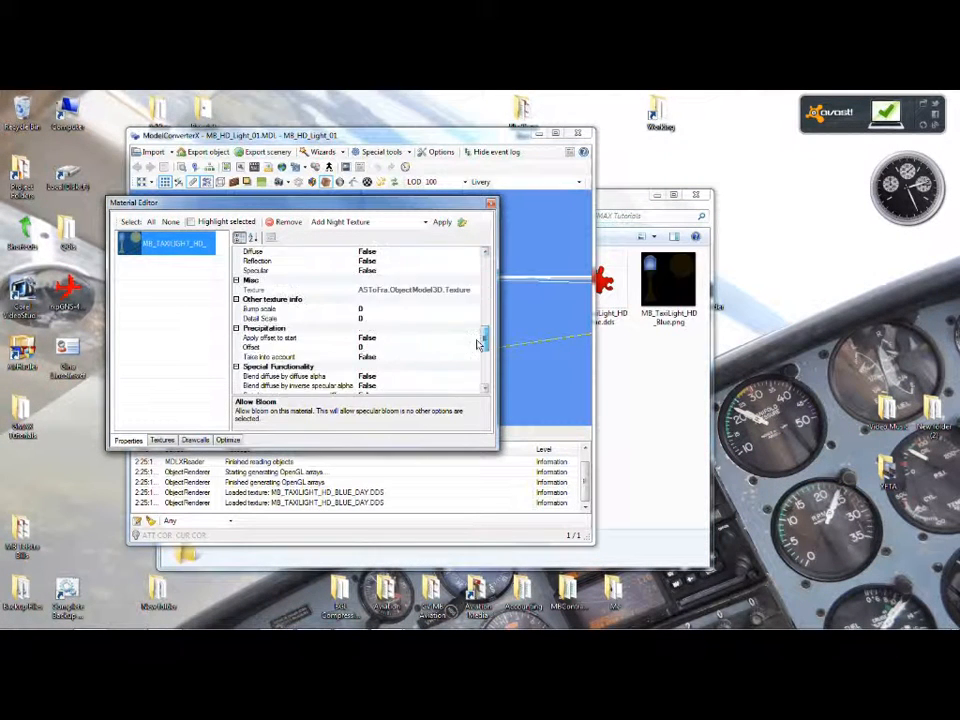
{"action": "scroll", "coordinate": [475, 371], "scroll_direction": "down", "scroll_amount": 1}
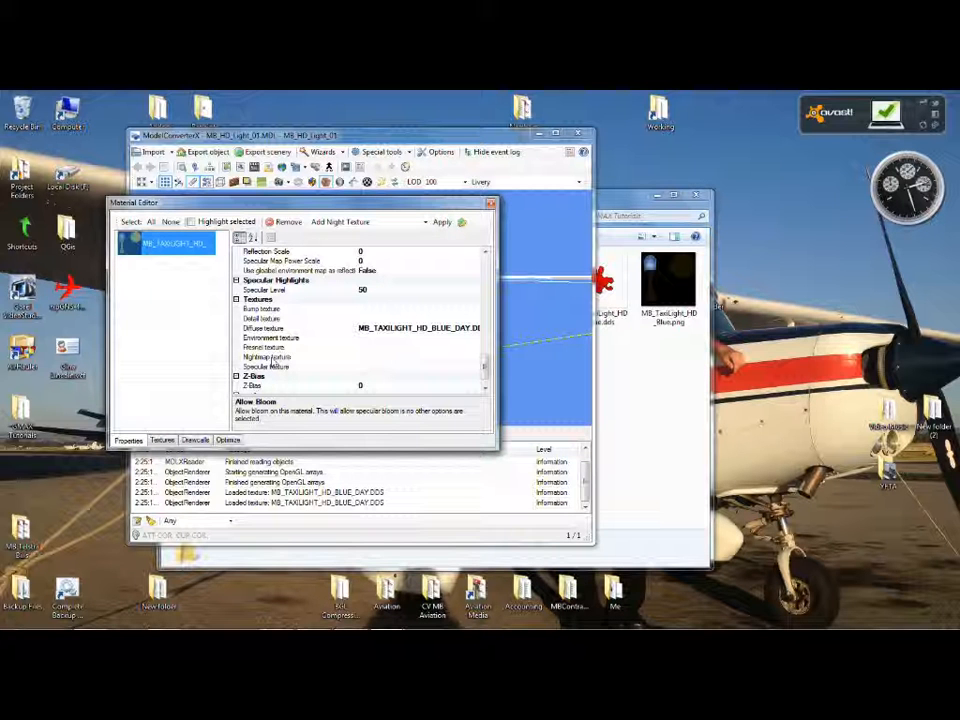
{"action": "left_click", "coordinate": [381, 357]}
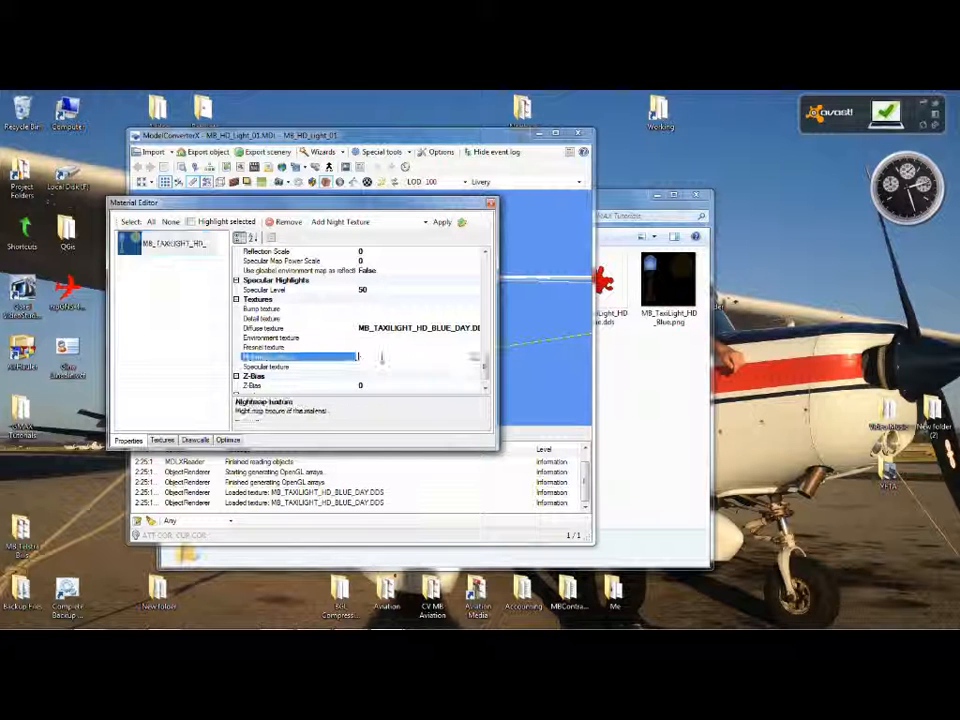
{"action": "left_click", "coordinate": [476, 360]}
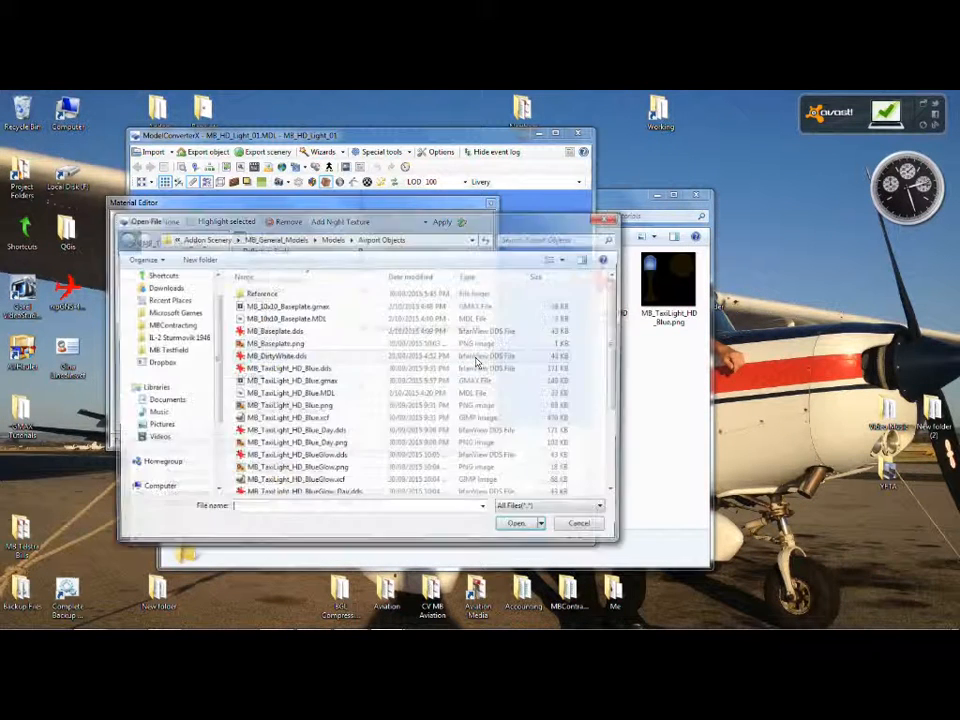
{"action": "scroll", "coordinate": [160, 300], "scroll_direction": "up", "scroll_amount": 1}
{"action": "left_click", "coordinate": [156, 292]}
{"action": "scroll", "coordinate": [339, 407], "scroll_direction": "down", "scroll_amount": 3}
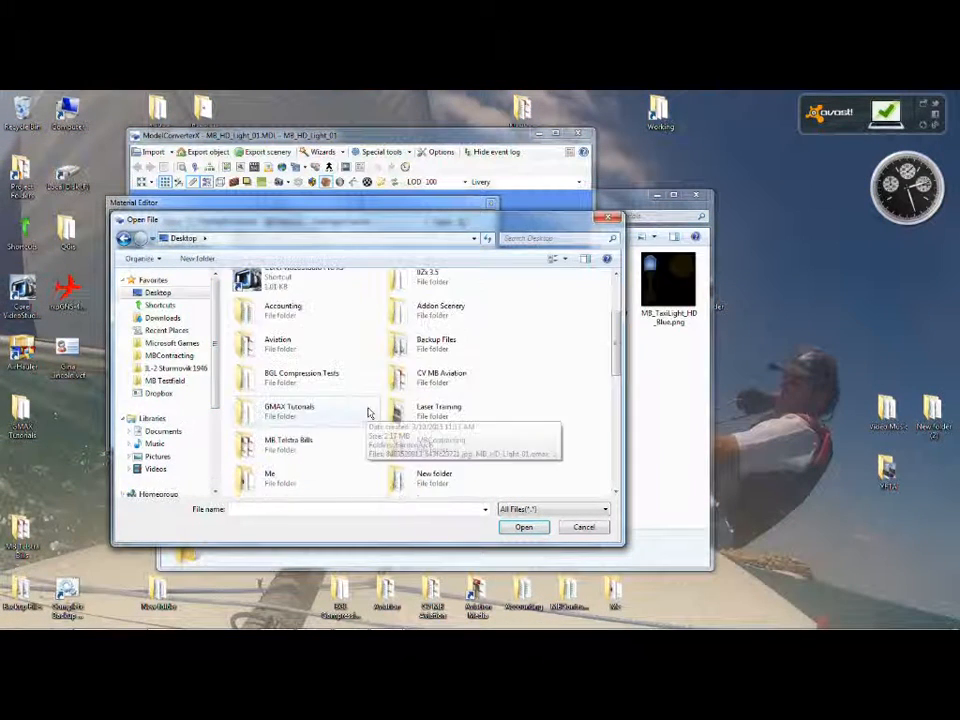
{"action": "double_click", "coordinate": [266, 379]}
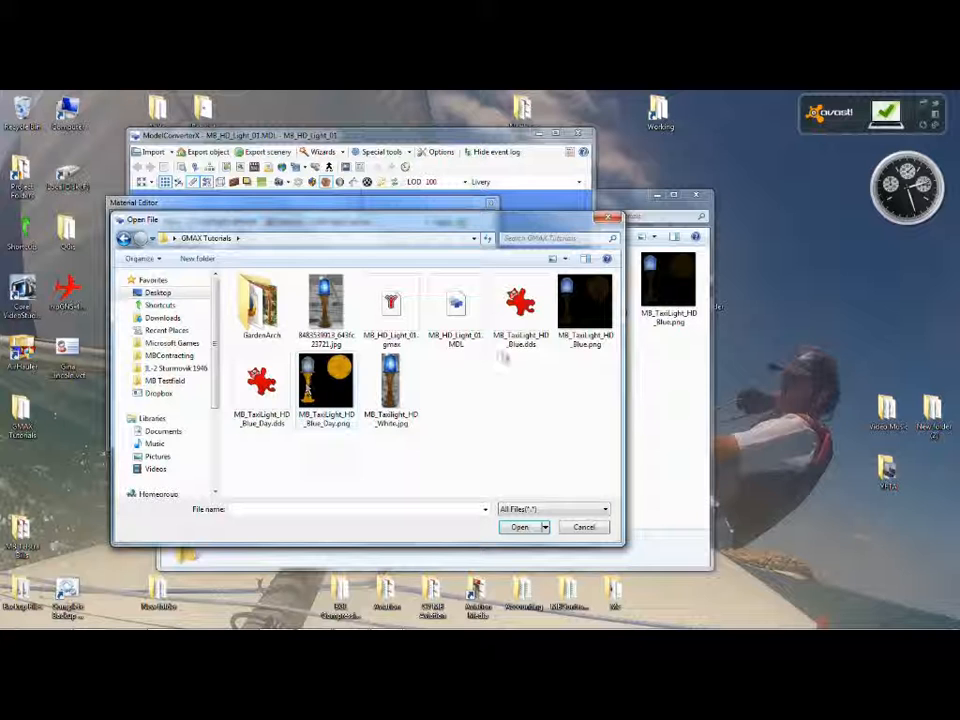
{"action": "left_click", "coordinate": [512, 308]}
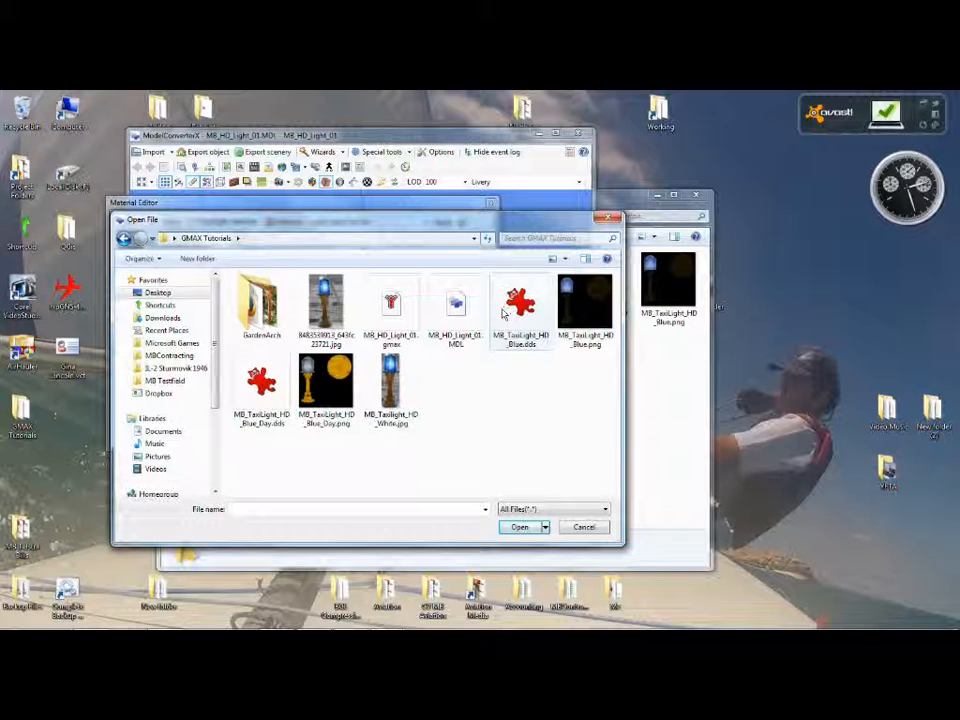
{"action": "left_click", "coordinate": [251, 400]}
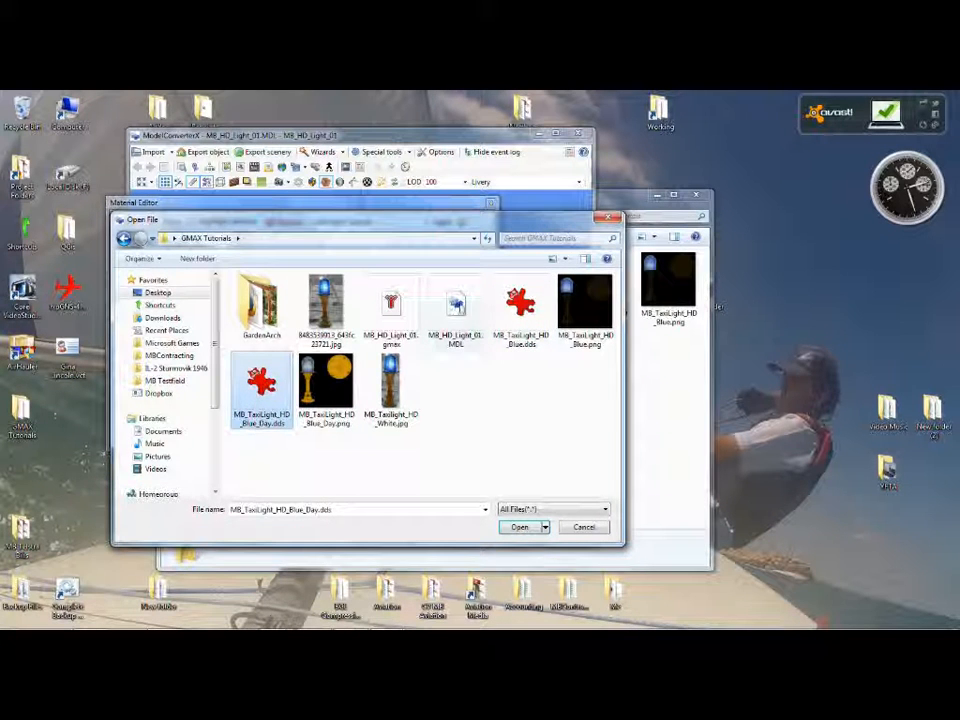
{"action": "left_click", "coordinate": [512, 305]}
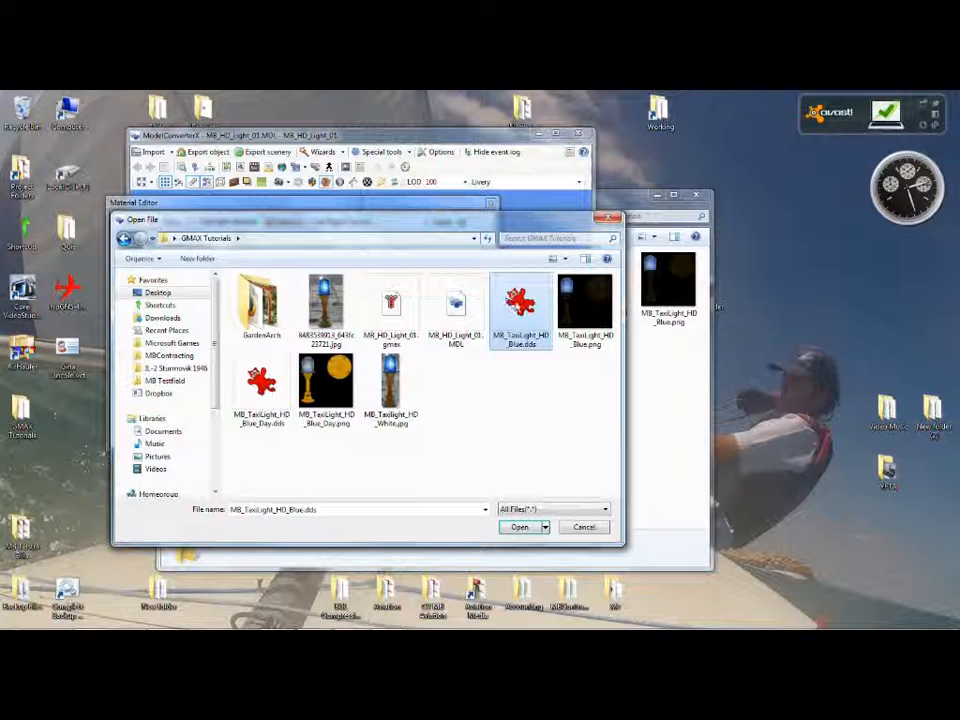
{"action": "left_click", "coordinate": [520, 526]}
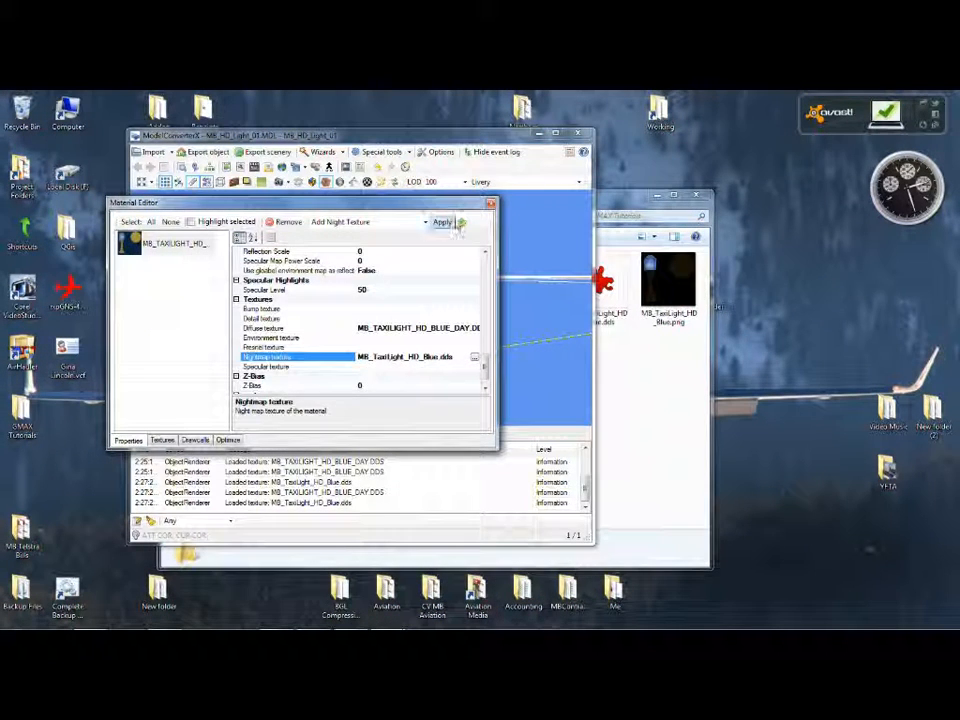
- Check the Material Editor's texture list and rename the night DDS file in the GMAX Tutorials folder as MB_TaxiLight_HD_Blue_Night.dds
{"action": "left_click", "coordinate": [166, 443]}
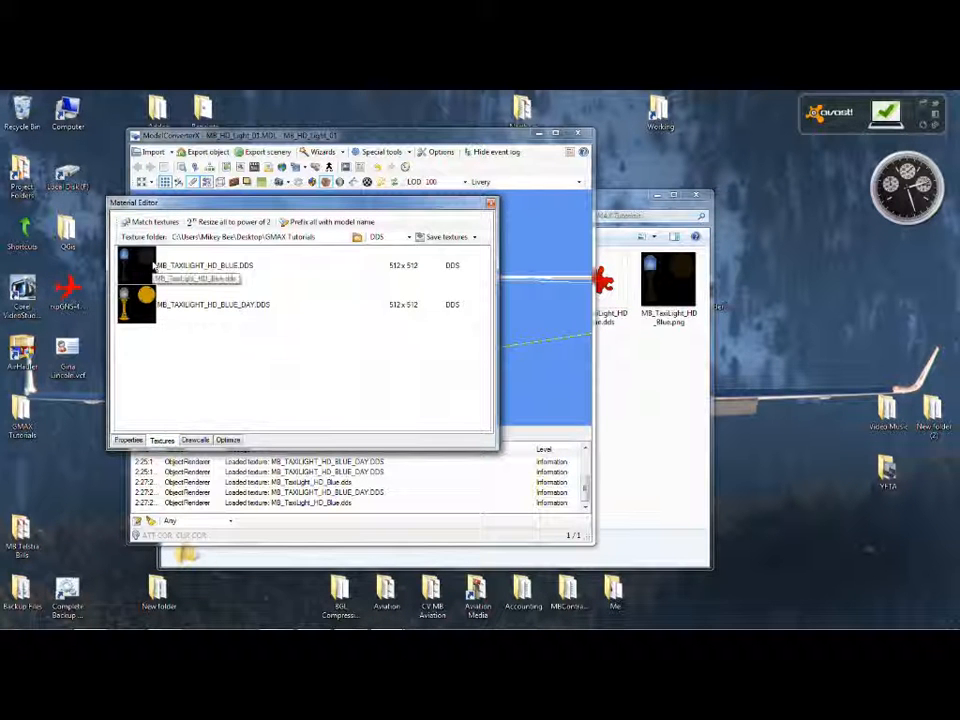
{"action": "left_click", "coordinate": [675, 364]}
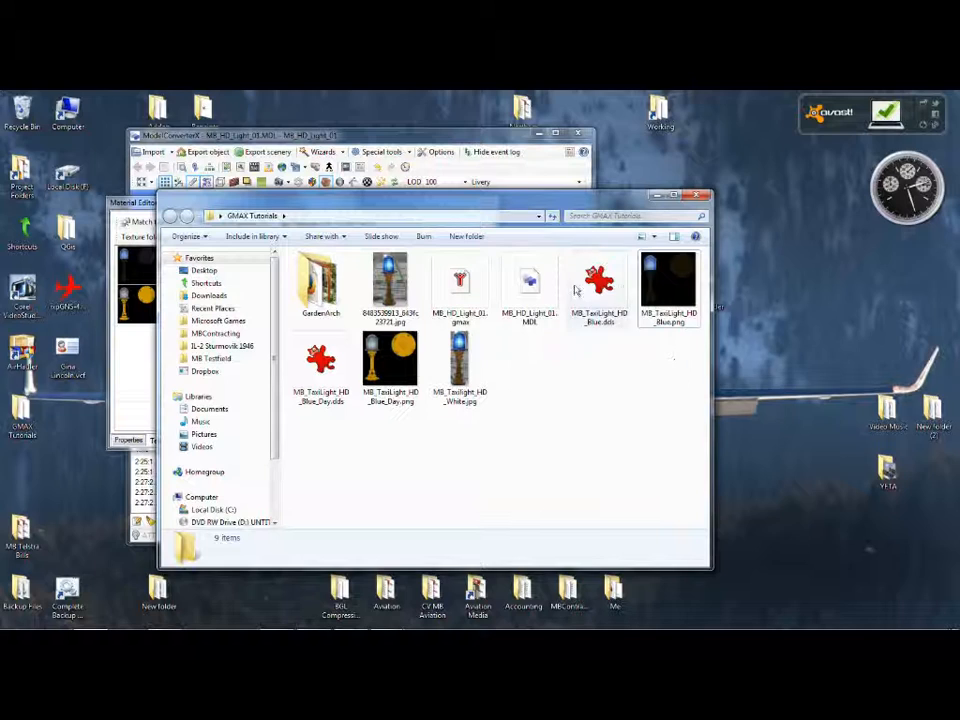
{"action": "left_click_drag", "start_coordinate": [495, 212], "coordinate": [655, 292]}
{"action": "left_click", "coordinate": [760, 403]}
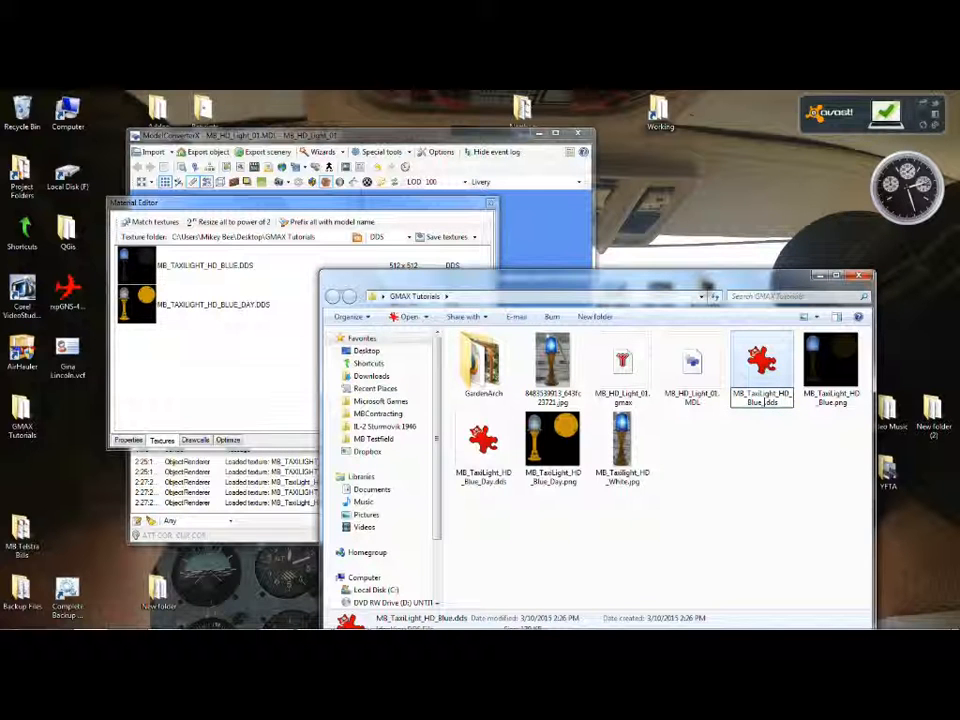
{"action": "type", "text": "ight"}
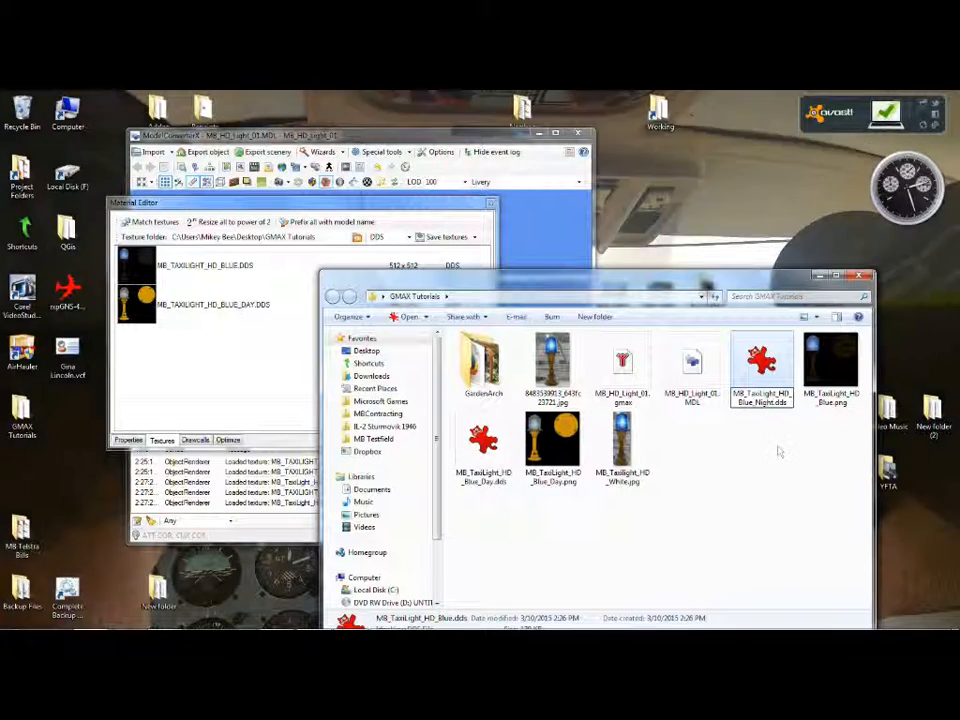
{"action": "left_click", "coordinate": [779, 451]}
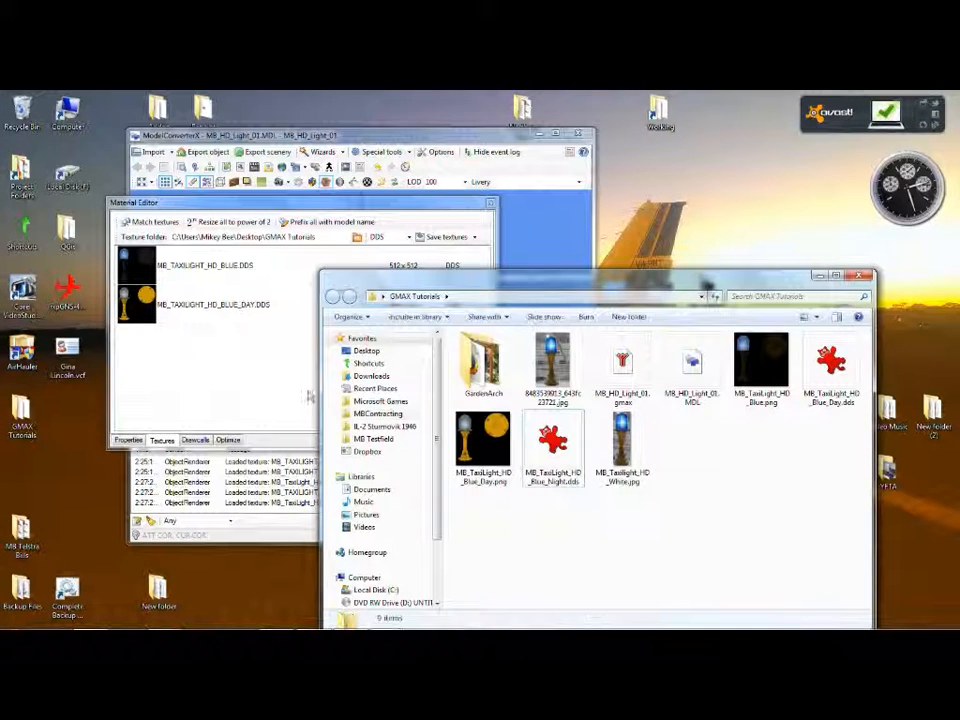
- Return to ModelConverterX, close the Material Editor and reload the light model's textures
{"action": "left_click", "coordinate": [257, 358]}
{"action": "left_click", "coordinate": [490, 205]}
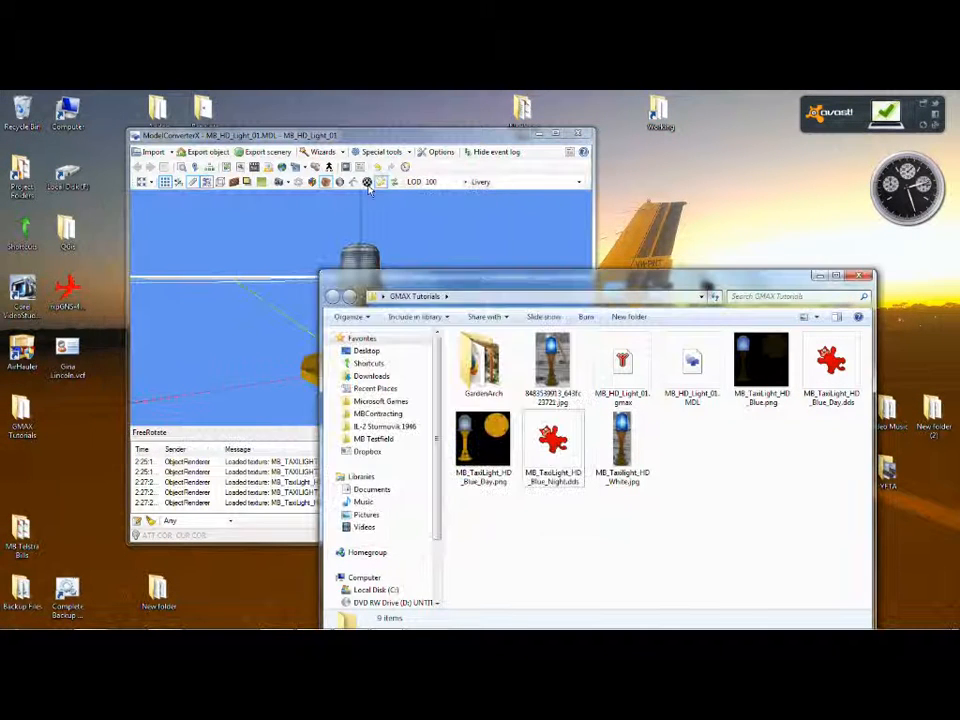
{"action": "left_click", "coordinate": [265, 138]}
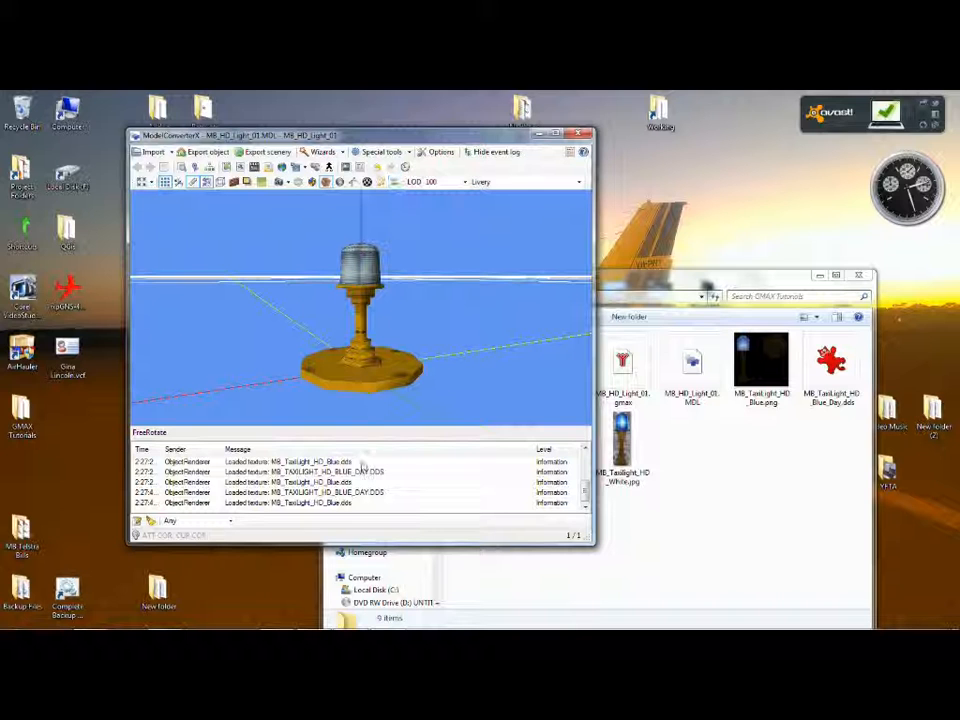
{"action": "left_click", "coordinate": [395, 181]}
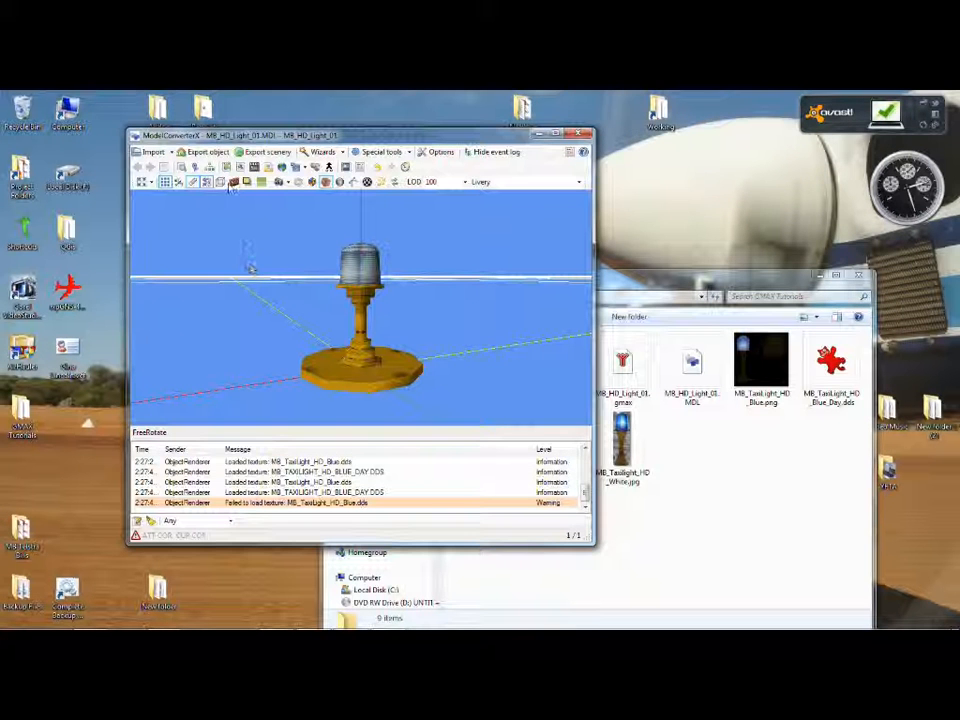
- Rename the model's night texture entry as MB_TaxiLight_HD_Blue_Night.dds in the Material Editor, and close the editor despite the unsaved texture changes
{"action": "left_click", "coordinate": [226, 166]}
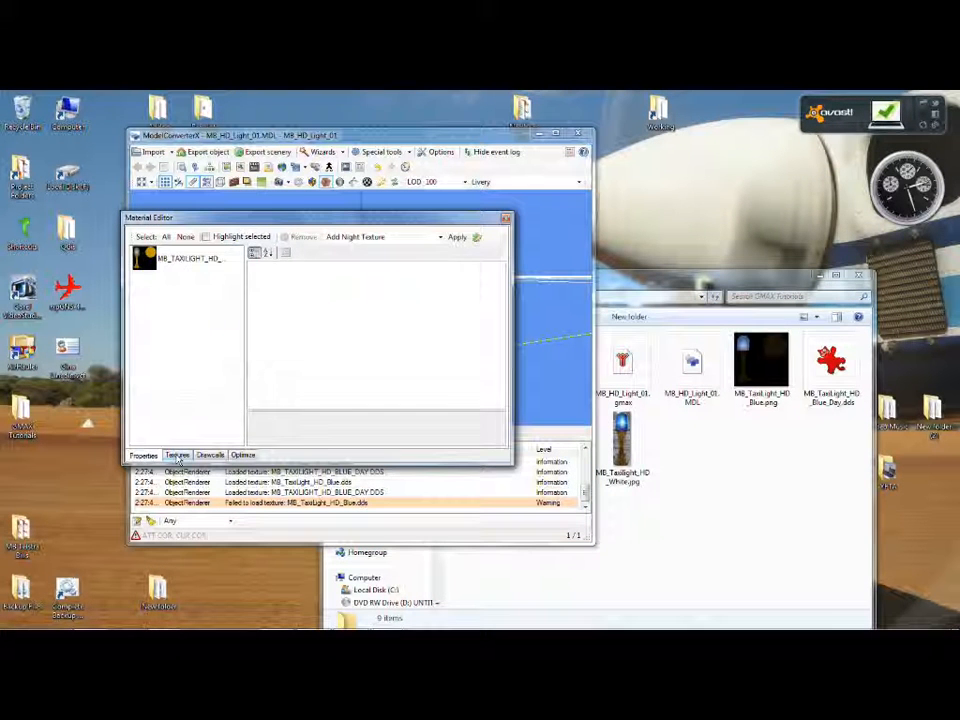
{"action": "left_click", "coordinate": [177, 454]}
{"action": "left_click", "coordinate": [196, 281]}
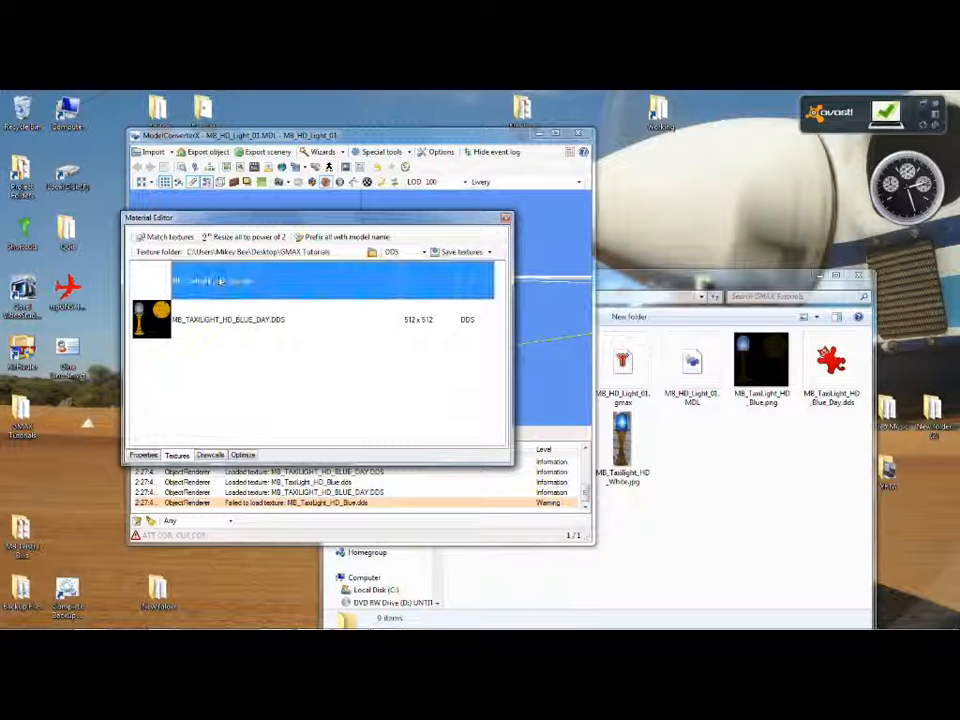
{"action": "left_click", "coordinate": [217, 281]}
{"action": "left_click", "coordinate": [241, 281]}
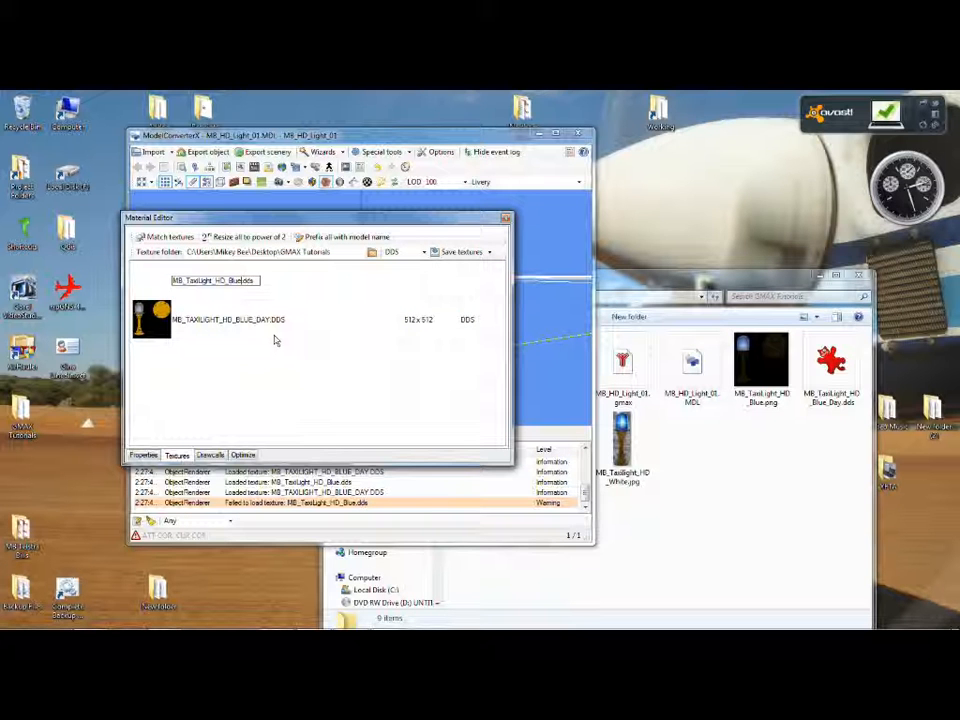
{"action": "type", "text": "_Nigh"}
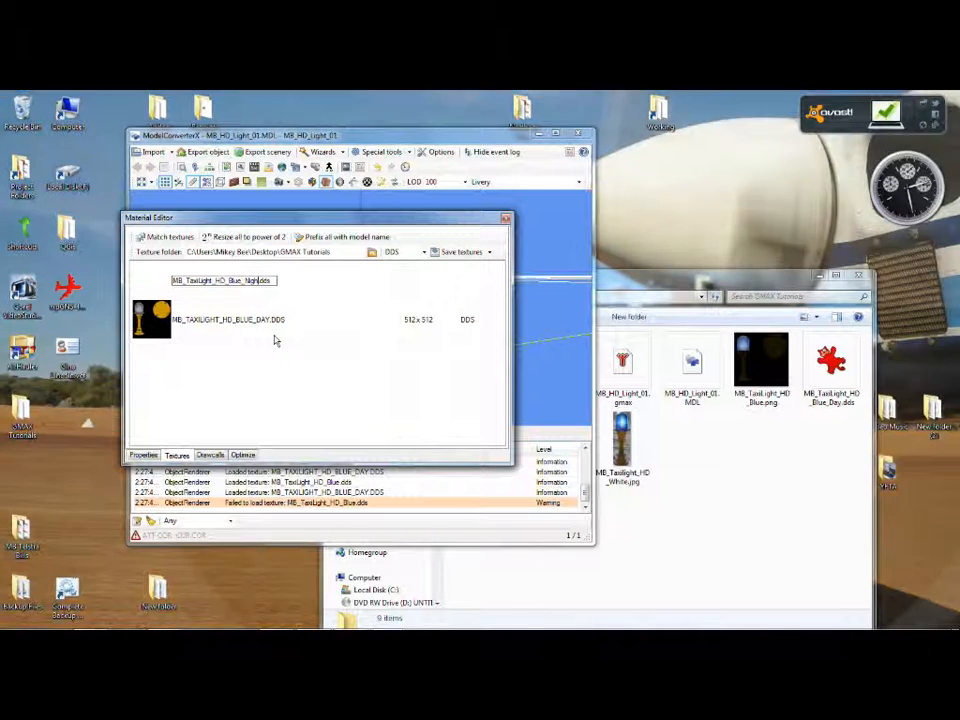
{"action": "type", "text": "t"}
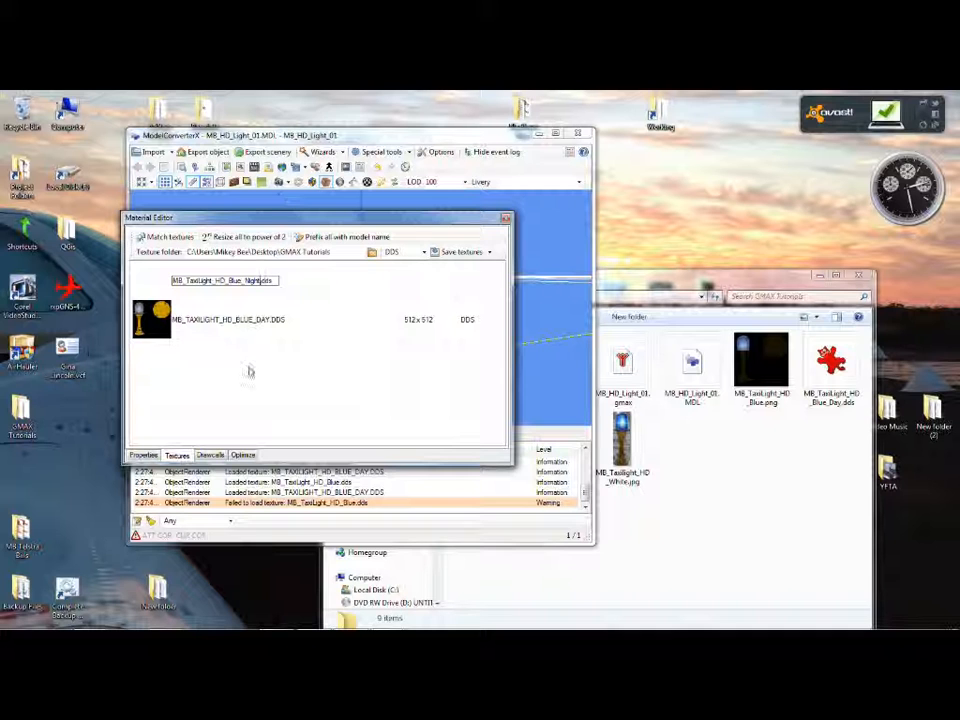
{"action": "key", "text": "Return"}
{"action": "left_click_drag", "start_coordinate": [254, 221], "coordinate": [316, 416]}
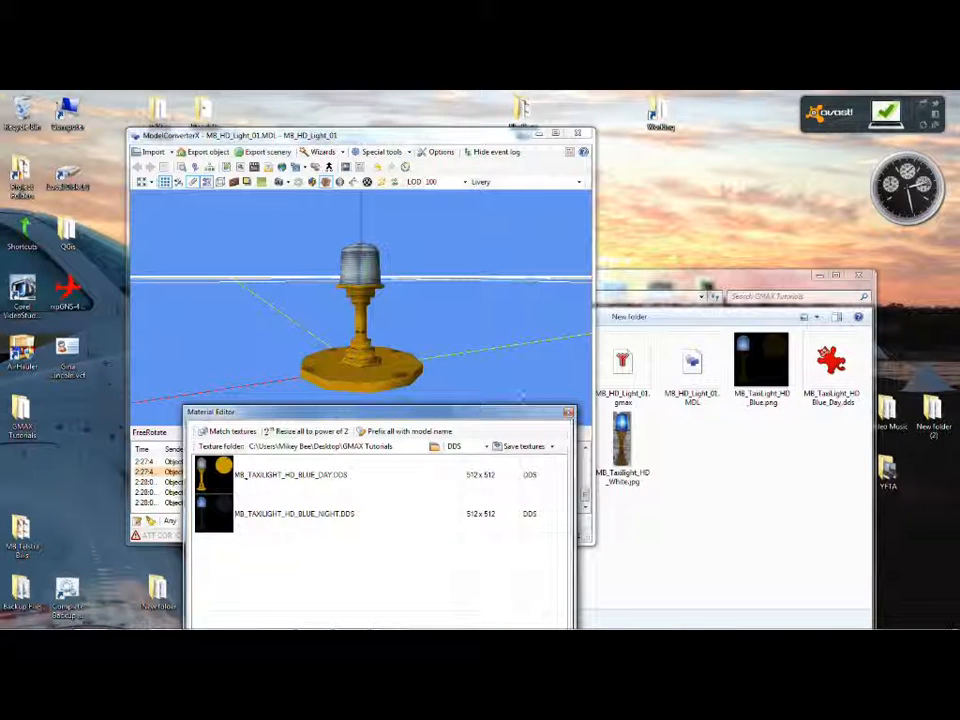
{"action": "left_click", "coordinate": [567, 412]}
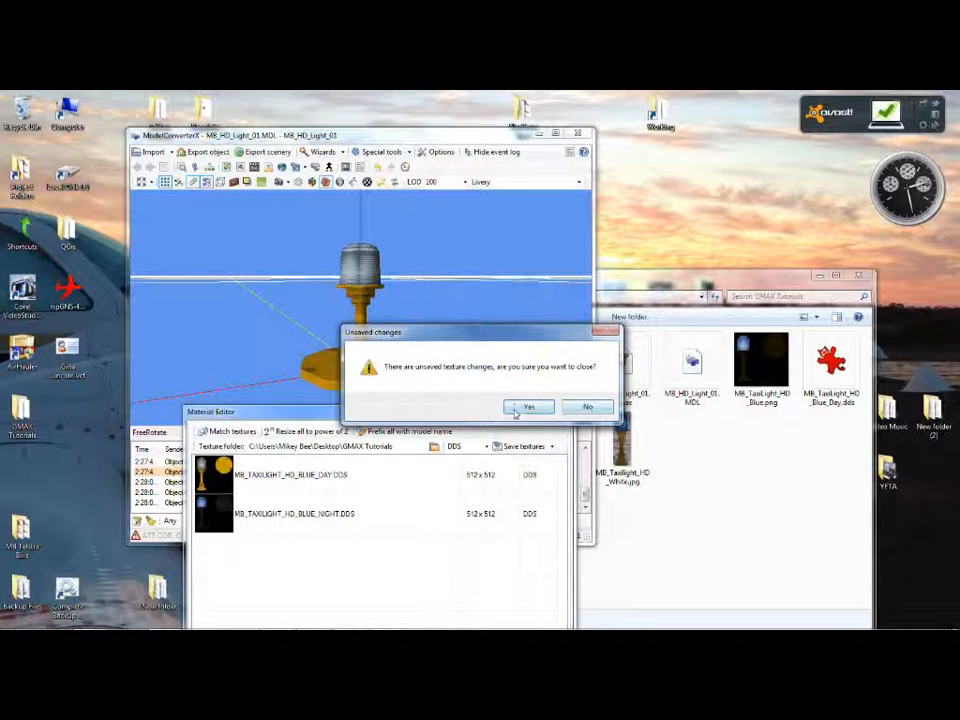
{"action": "left_click", "coordinate": [525, 407]}
- Preview the taxiway light in night mode and inspect its lit lamp and base from several angles
{"action": "left_click_drag", "start_coordinate": [418, 343], "coordinate": [385, 285]}
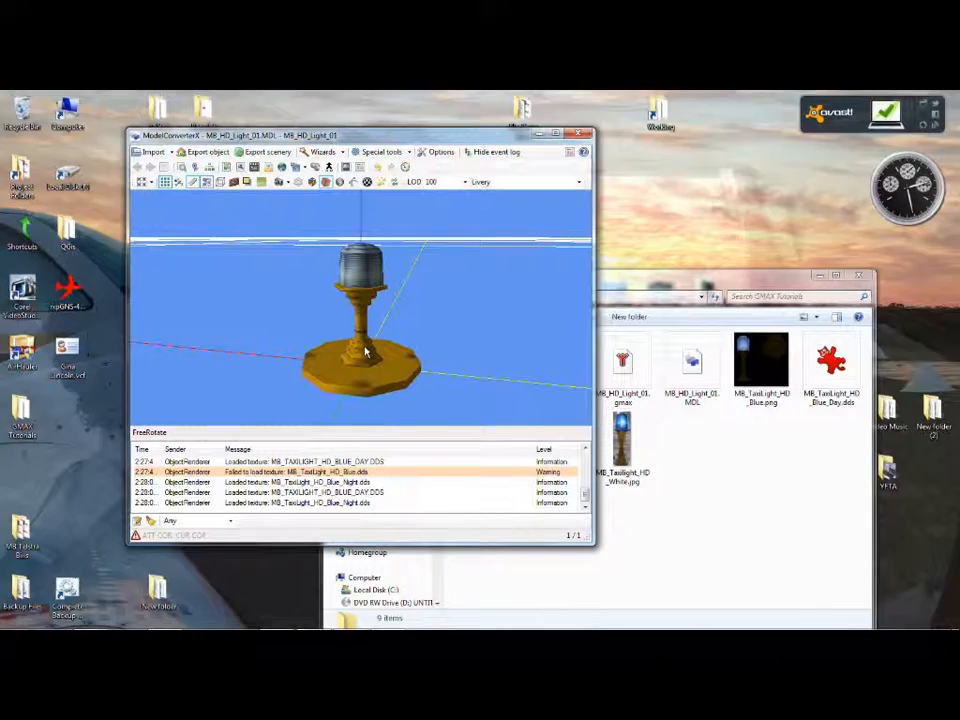
{"action": "left_click", "coordinate": [341, 187]}
{"action": "left_click_drag", "start_coordinate": [354, 214], "coordinate": [431, 349]}
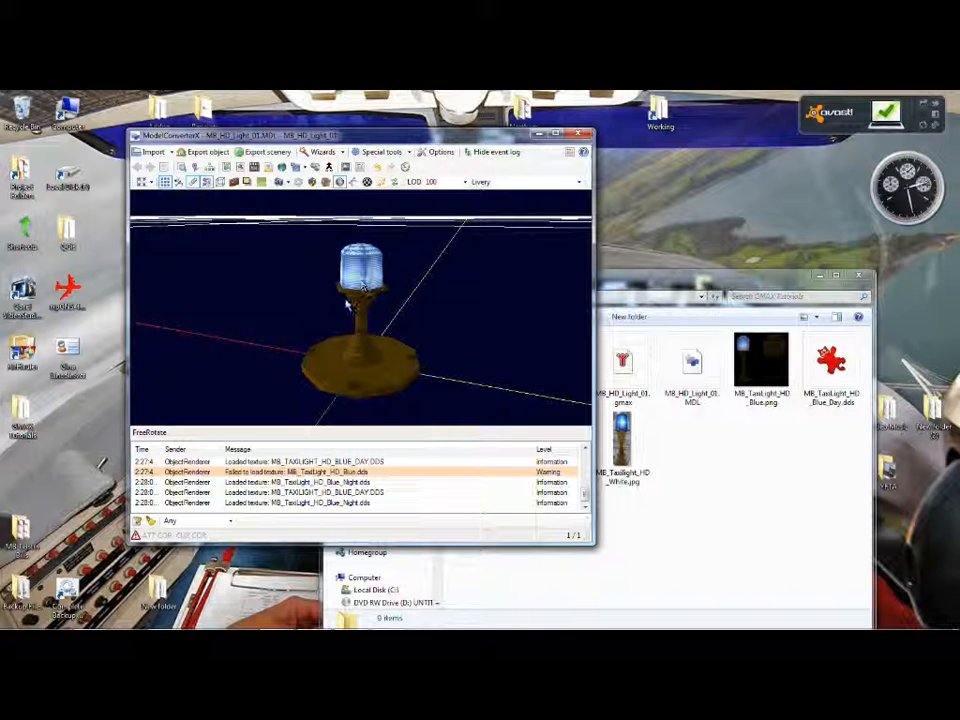
{"action": "left_click_drag", "start_coordinate": [375, 265], "coordinate": [523, 315]}
{"action": "mouse_move", "coordinate": [369, 321]}
{"action": "left_mouse_down"}
{"action": "mouse_move", "coordinate": [480, 326]}
{"action": "mouse_move", "coordinate": [463, 345]}
{"action": "mouse_move", "coordinate": [378, 344]}
{"action": "mouse_move", "coordinate": [378, 336]}
{"action": "left_mouse_up"}
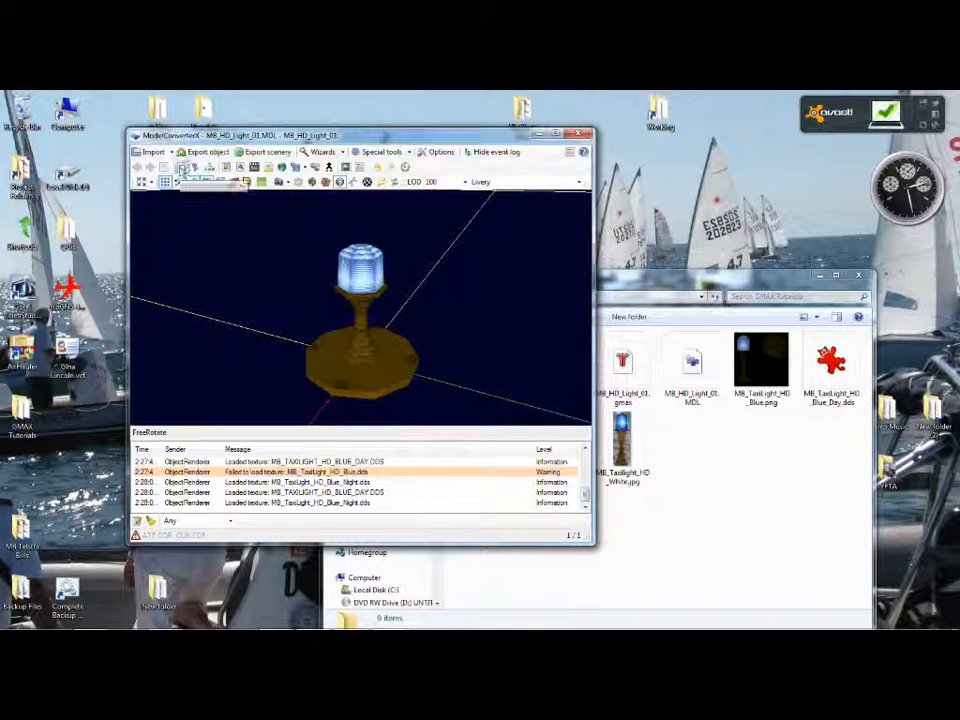
- Review the object's name and GUID information, and export the light as the FSX MDL object MB_HD_Light_01.MDL, replacing the existing file
{"action": "left_click", "coordinate": [182, 167]}
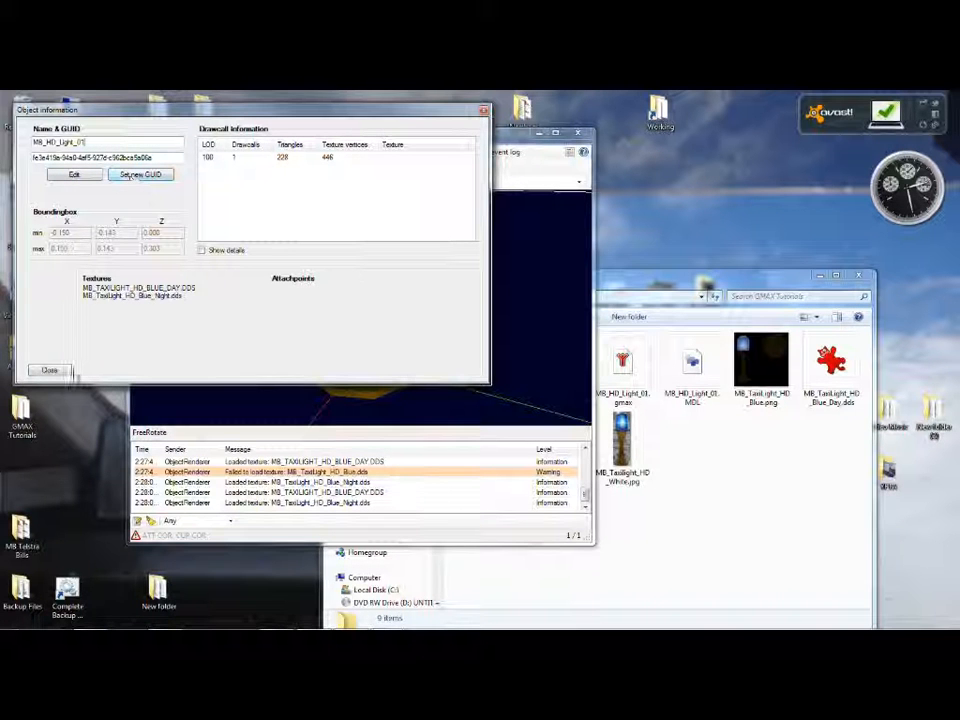
{"action": "left_click", "coordinate": [49, 370]}
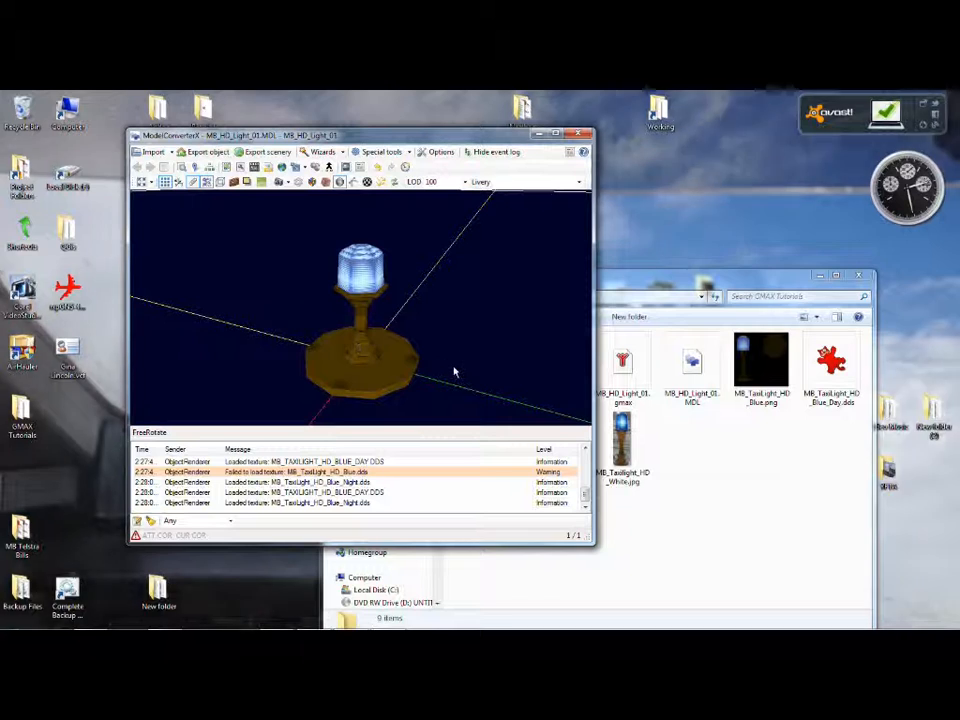
{"action": "left_click", "coordinate": [205, 152]}
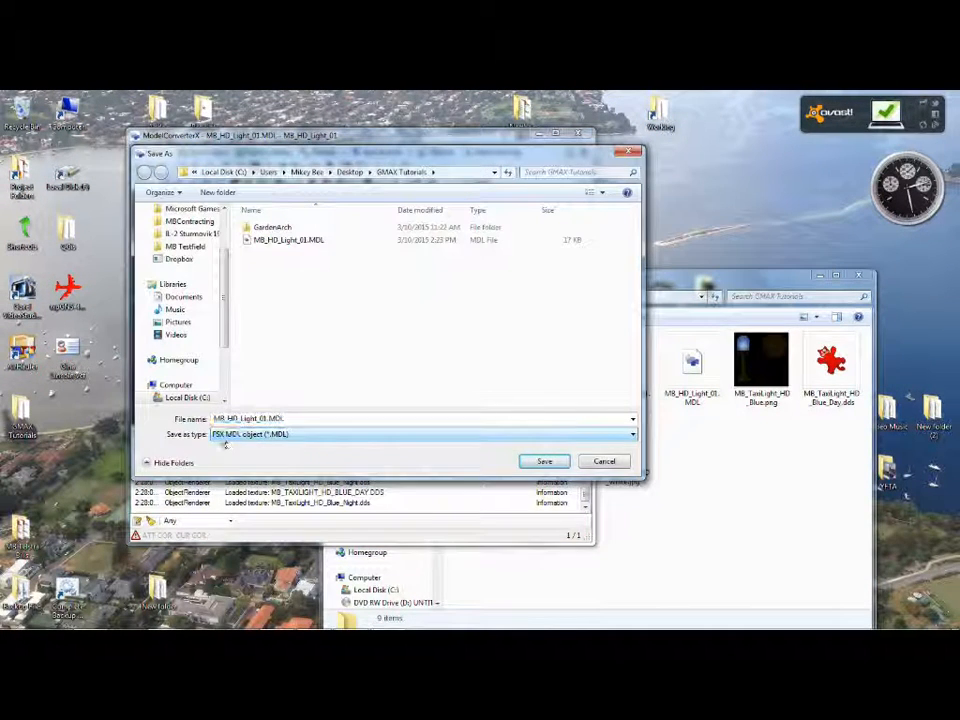
{"action": "left_click", "coordinate": [227, 436]}
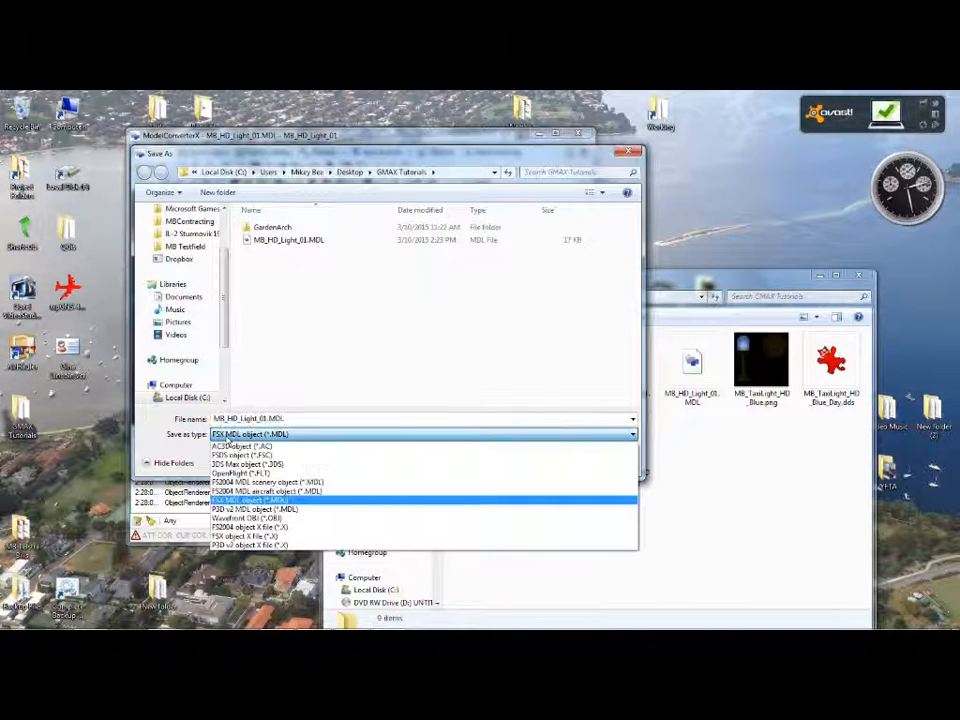
{"action": "left_click", "coordinate": [232, 500]}
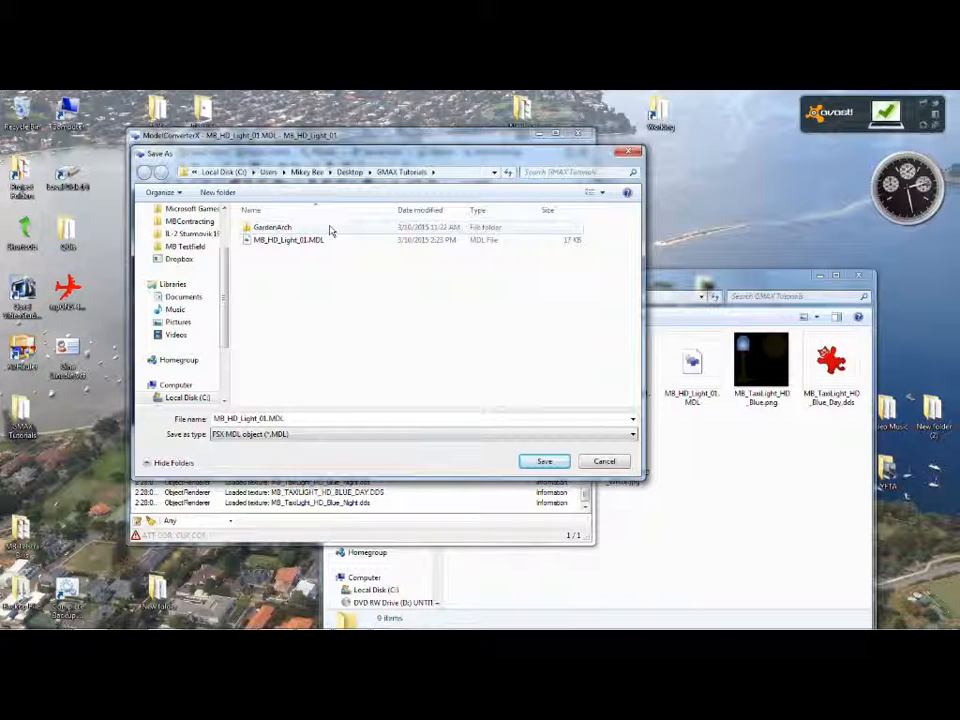
{"action": "left_click", "coordinate": [544, 462]}
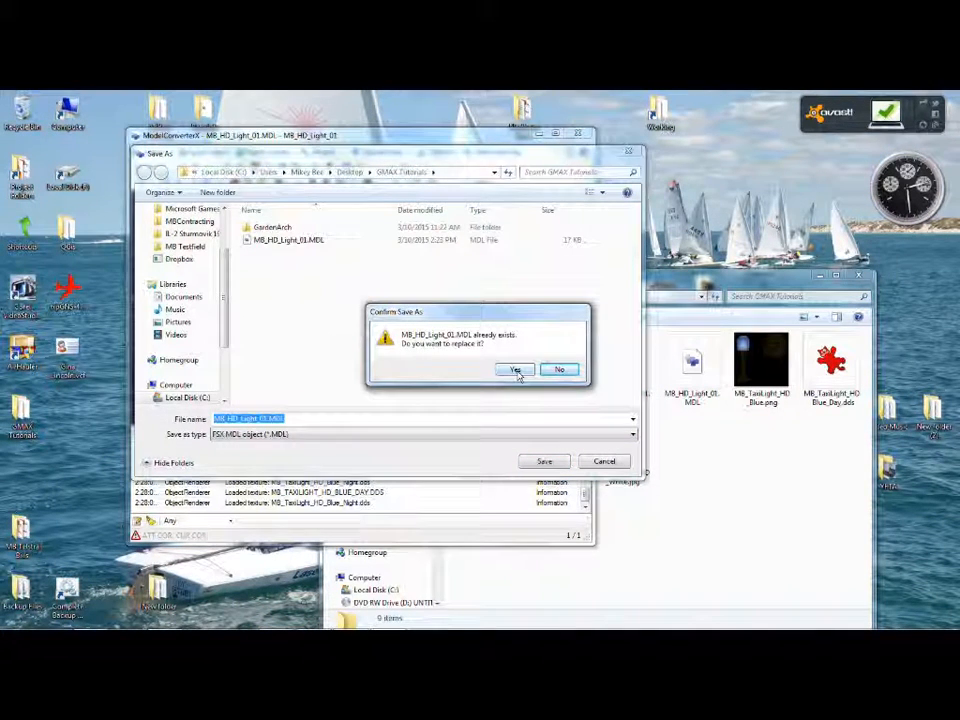
{"action": "left_click", "coordinate": [516, 371]}
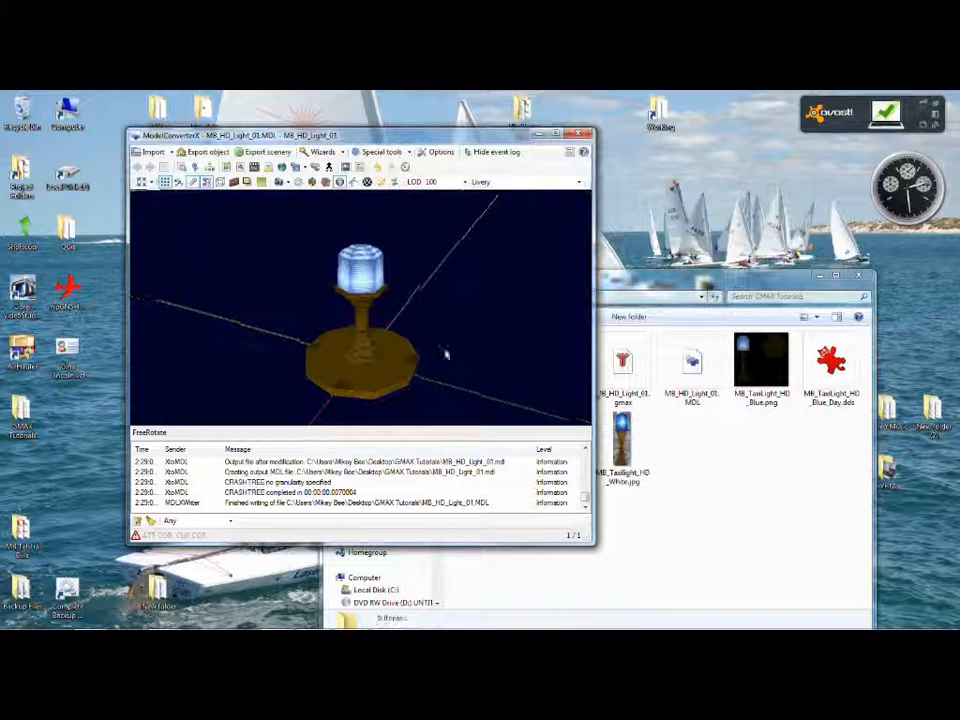
- Close the current model, reopen the exported MB_HD_Light_01.MDL from the GMAX Tutorials folder, and check its appearance with night mode toggled
{"action": "left_click_drag", "start_coordinate": [462, 353], "coordinate": [465, 227]}
{"action": "left_click", "coordinate": [577, 133]}
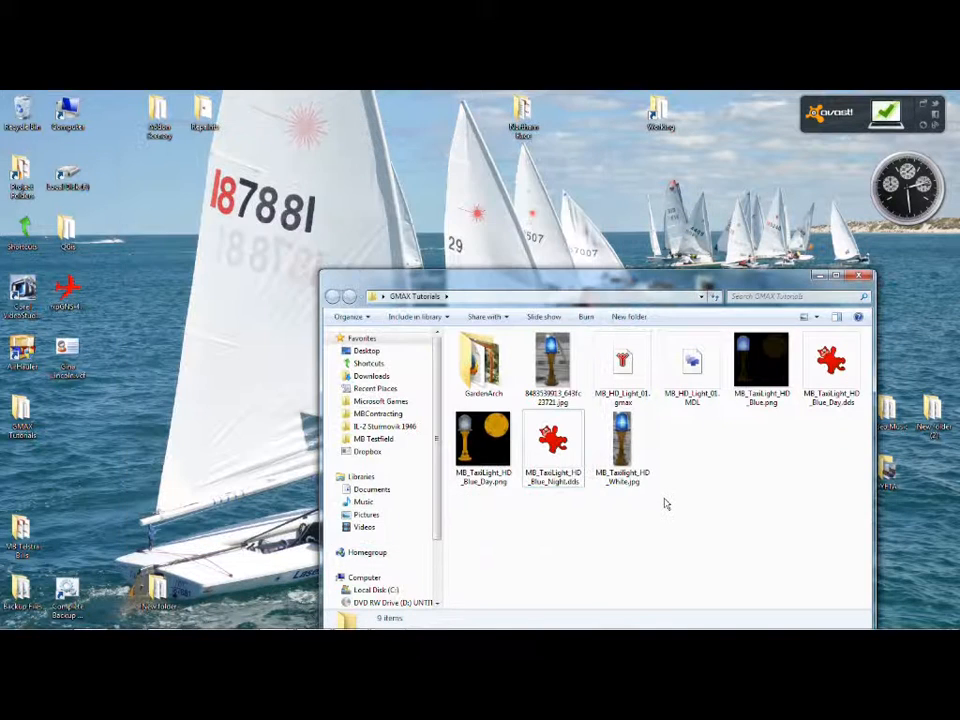
{"action": "left_click", "coordinate": [693, 372]}
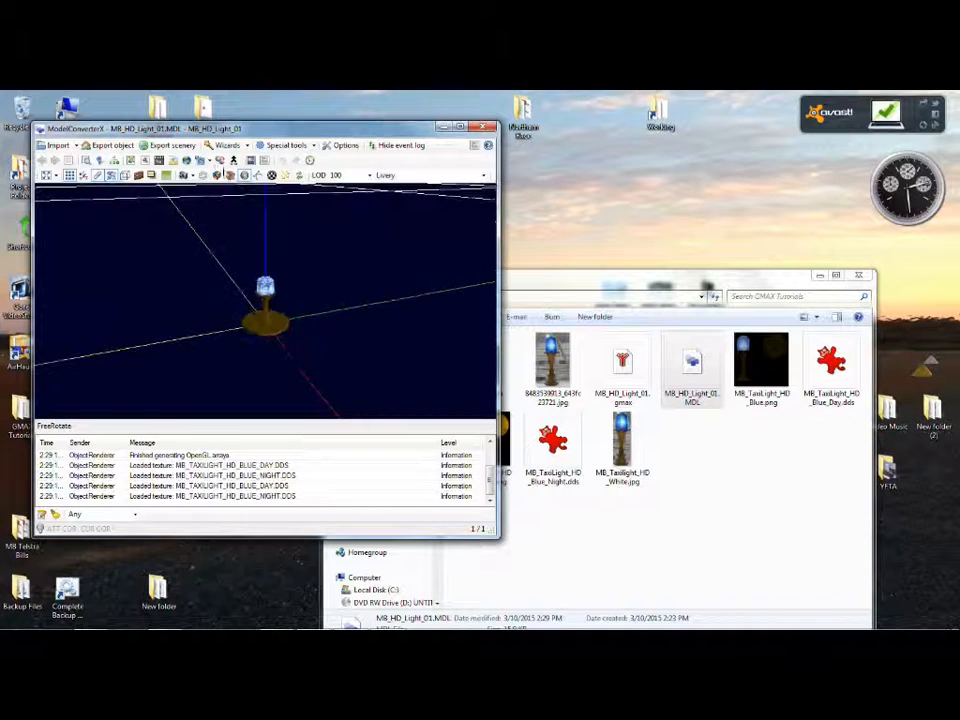
{"action": "left_click", "coordinate": [244, 176]}
{"action": "left_click", "coordinate": [244, 176]}
{"action": "left_click", "coordinate": [231, 176]}
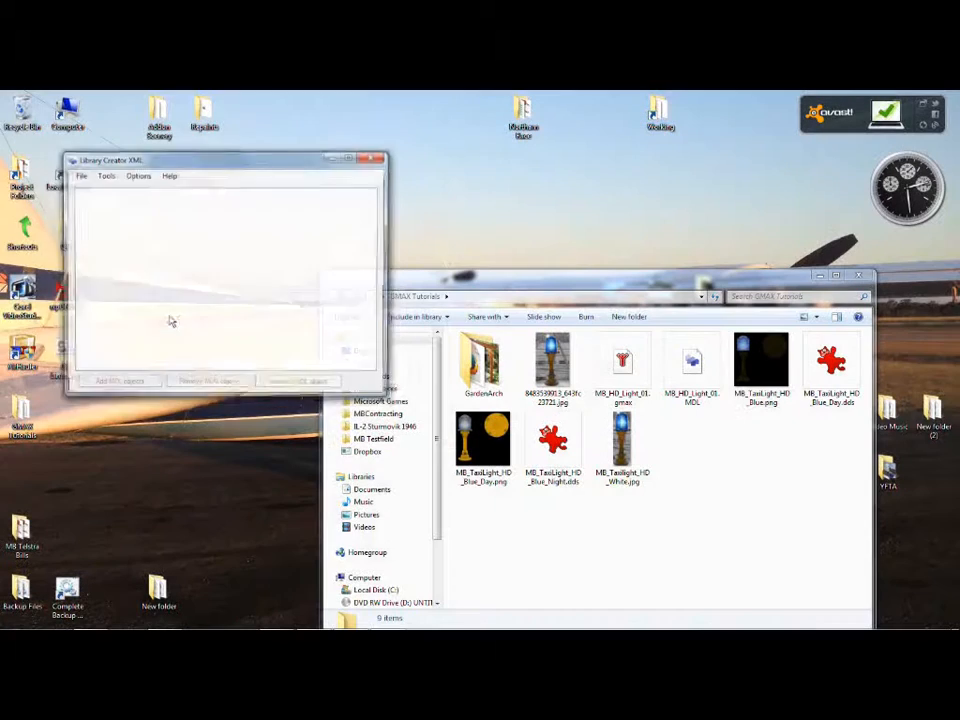
- In Library Creator XML, create a new library source named MB_GMAX_Tut in the MB_General_Models Scenery folder
{"action": "mouse_move", "coordinate": [155, 145]}
{"action": "left_mouse_down"}
{"action": "mouse_move", "coordinate": [137, 114]}
{"action": "mouse_move", "coordinate": [140, 152]}
{"action": "left_mouse_up"}
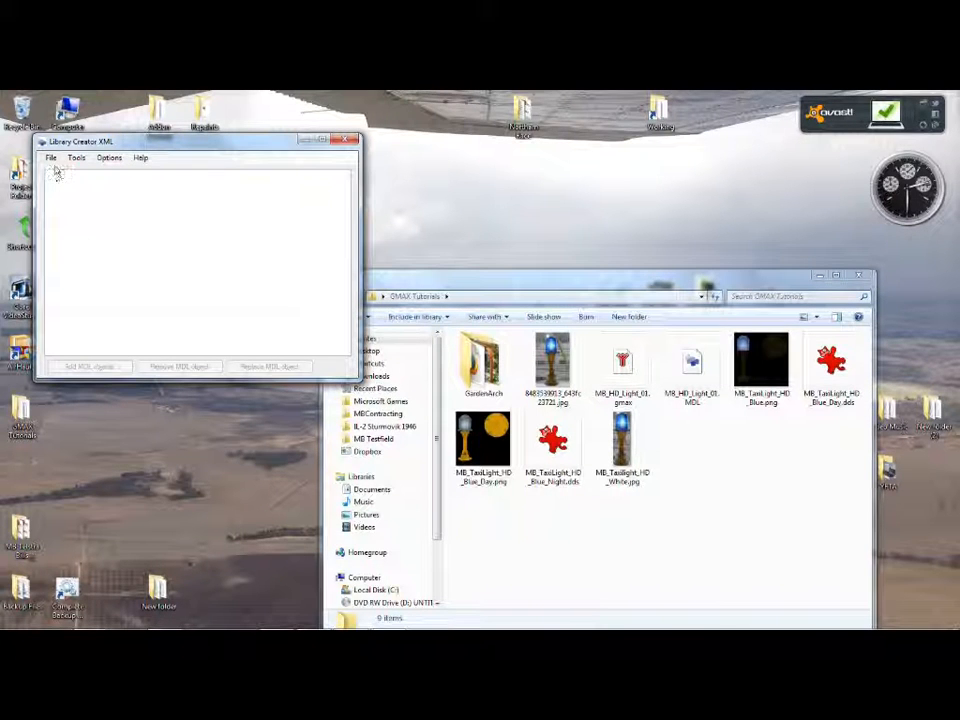
{"action": "left_click", "coordinate": [51, 158]}
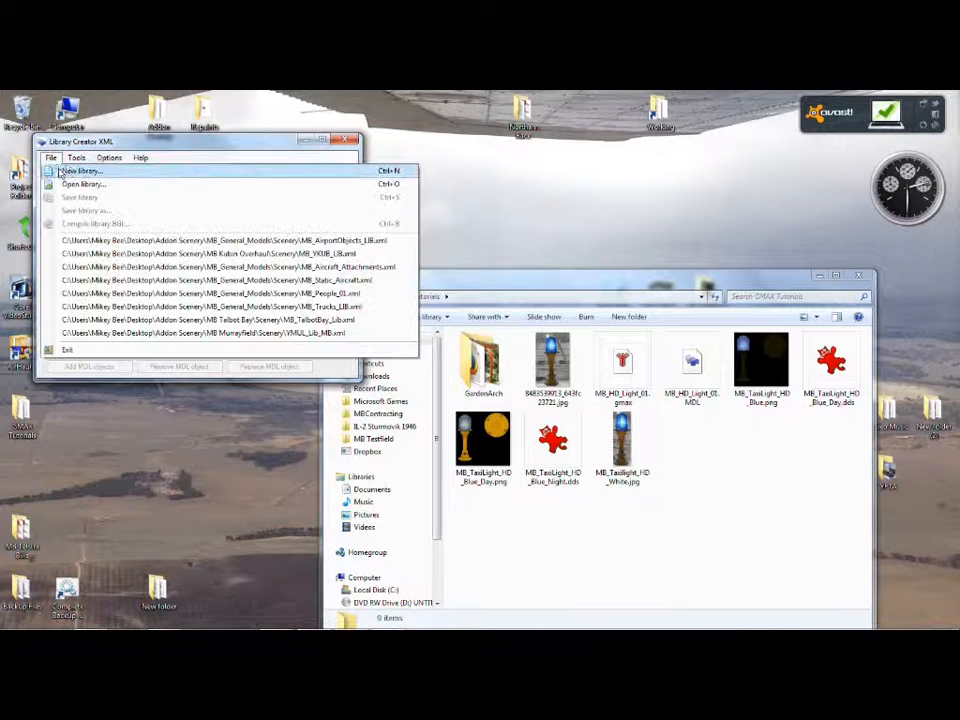
{"action": "left_click", "coordinate": [62, 171]}
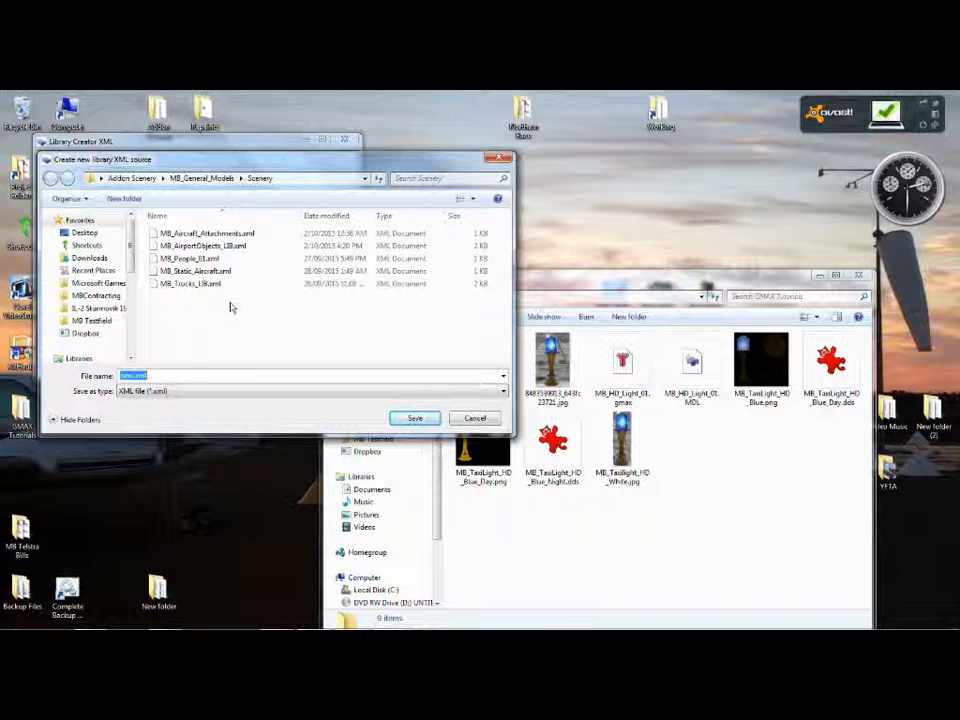
{"action": "type", "text": "MB_"}
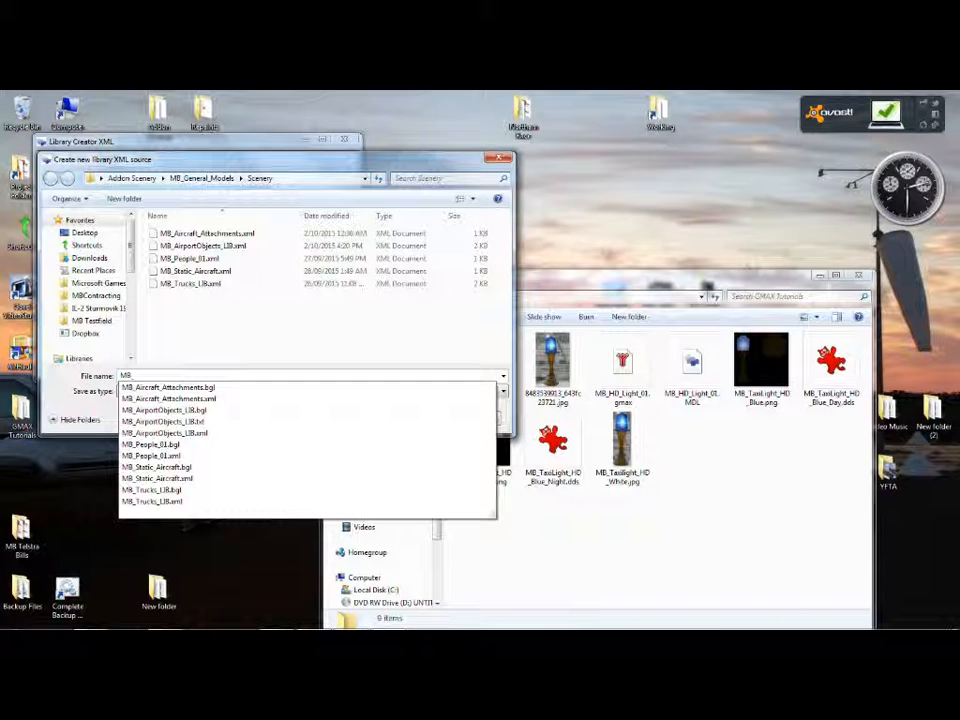
{"action": "type", "text": "GMAX"}
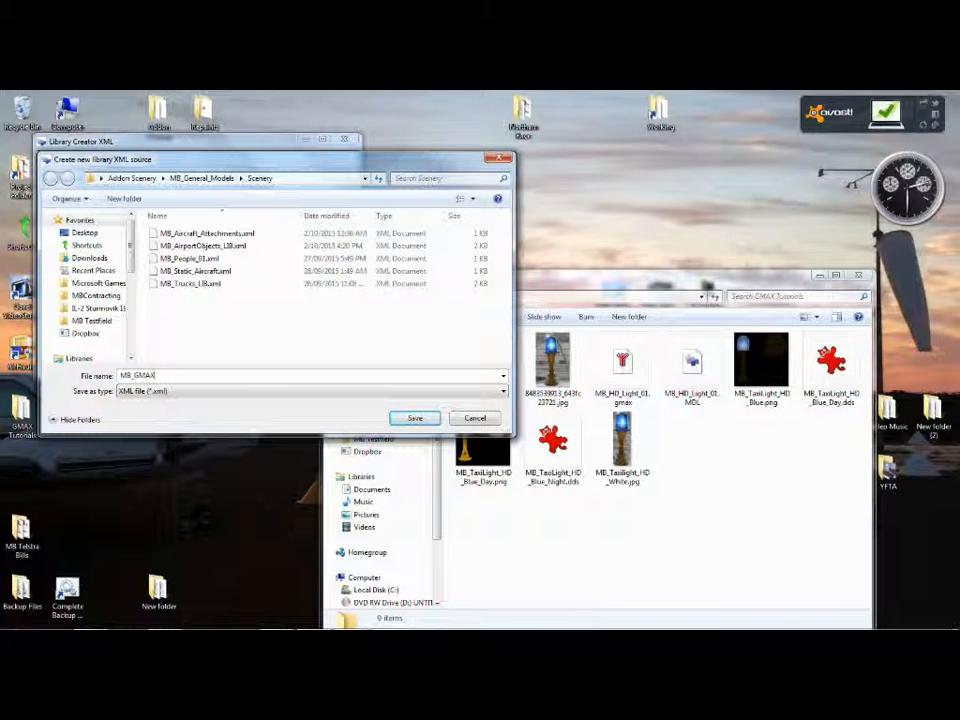
{"action": "type", "text": "_Tut"}
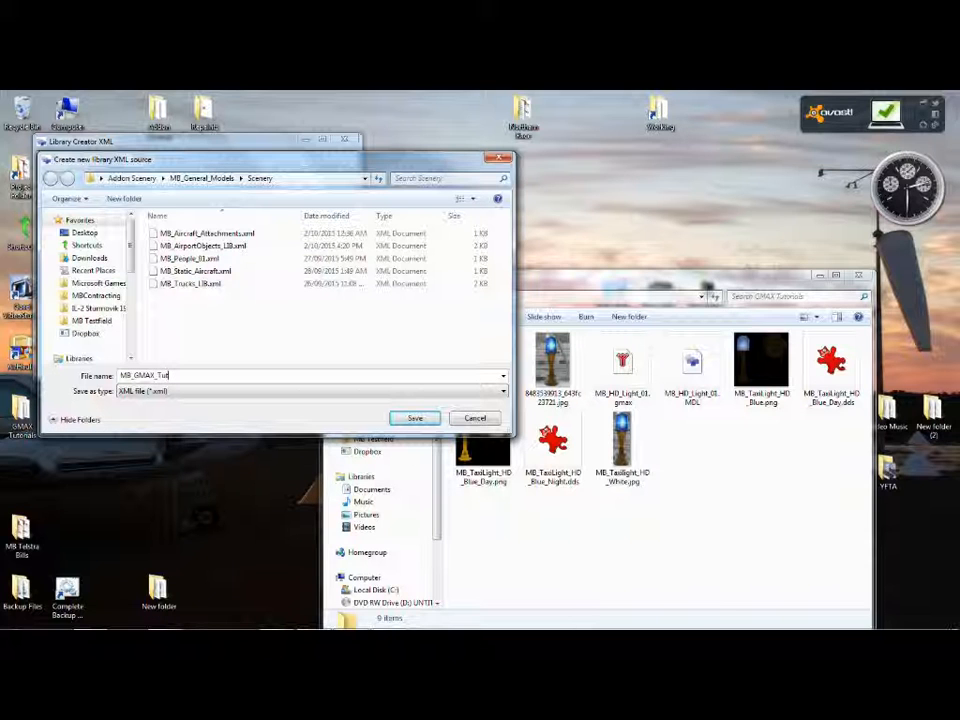
{"action": "left_click", "coordinate": [410, 418]}
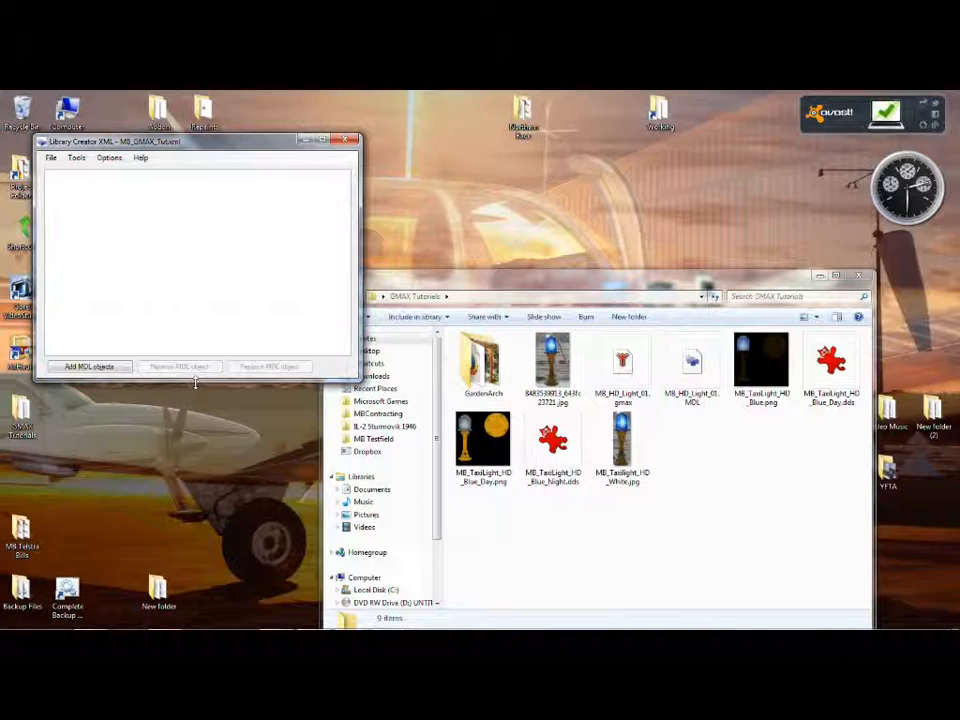
- Add the MB_HD_Light_01.MDL object from the desktop's GMAX Tutorials folder to the new library
{"action": "left_click", "coordinate": [90, 366]}
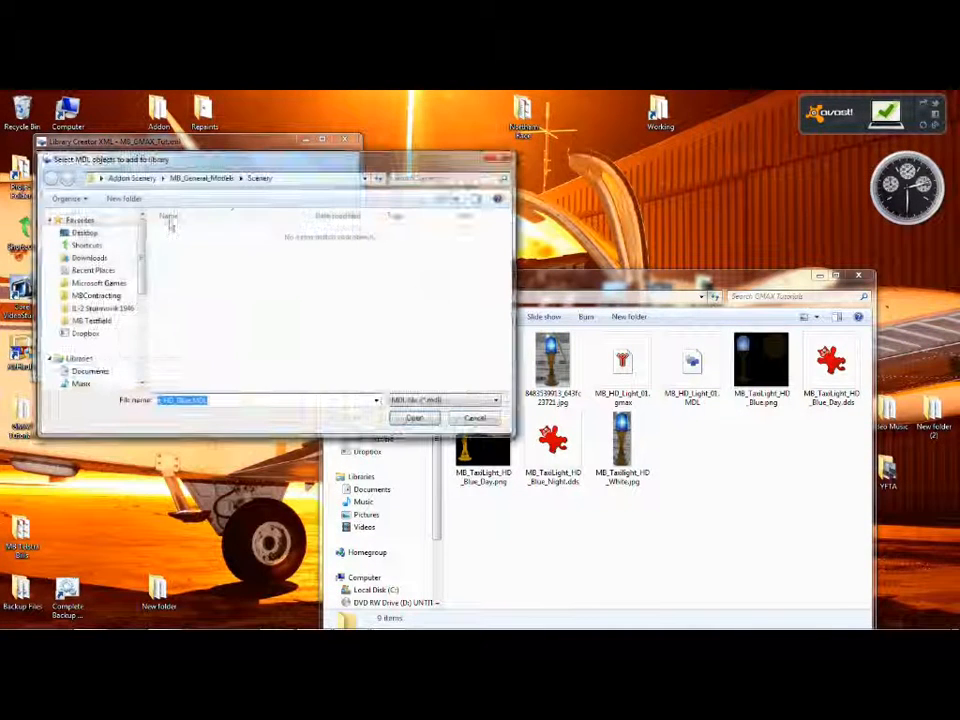
{"action": "left_click", "coordinate": [88, 234]}
{"action": "scroll", "coordinate": [246, 336], "scroll_direction": "down", "scroll_amount": 1}
{"action": "double_click", "coordinate": [229, 272]}
{"action": "left_click", "coordinate": [259, 250]}
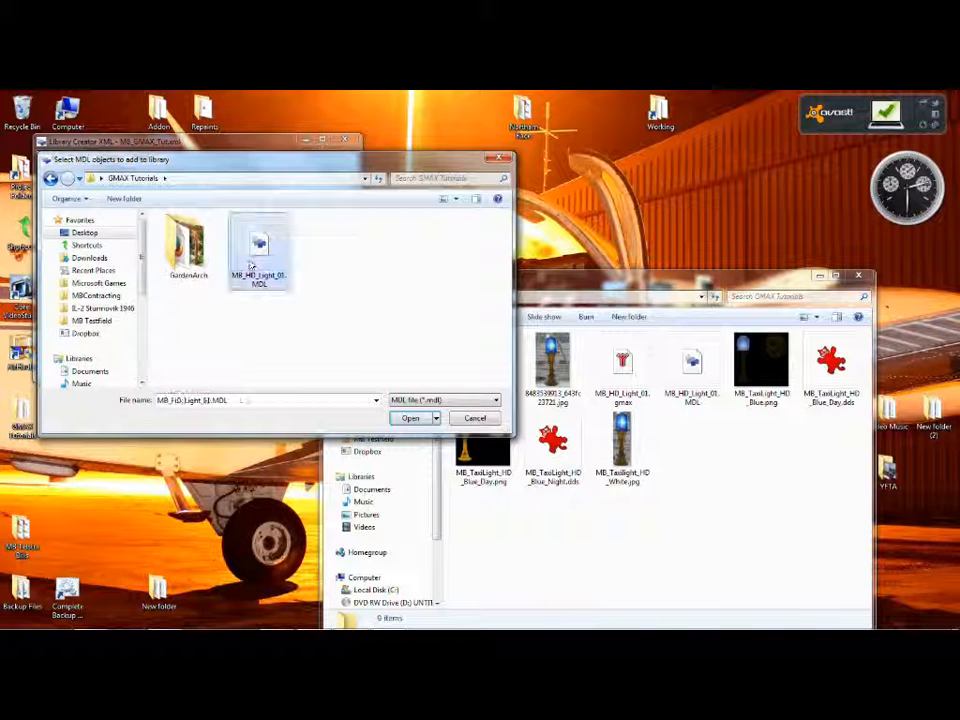
{"action": "left_click", "coordinate": [408, 418]}
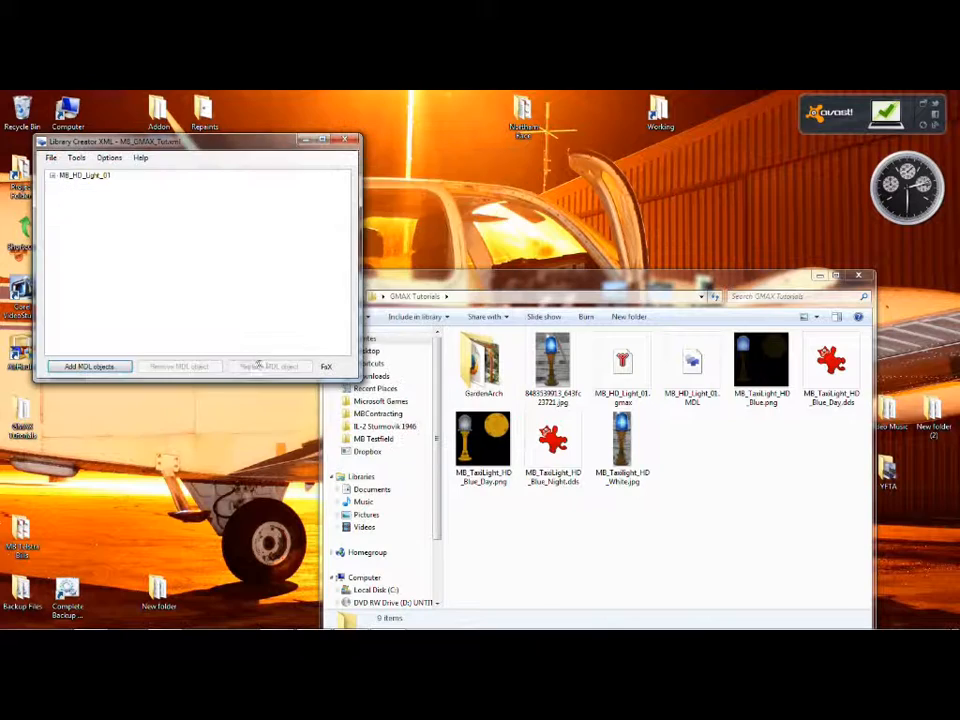
- Save the library and compile it as MB_GMAX_Tut.bgl in the MB_General_Models Scenery folder
{"action": "left_click", "coordinate": [51, 157]}
{"action": "left_click", "coordinate": [79, 197]}
{"action": "left_click", "coordinate": [51, 157]}
{"action": "left_click", "coordinate": [95, 223]}
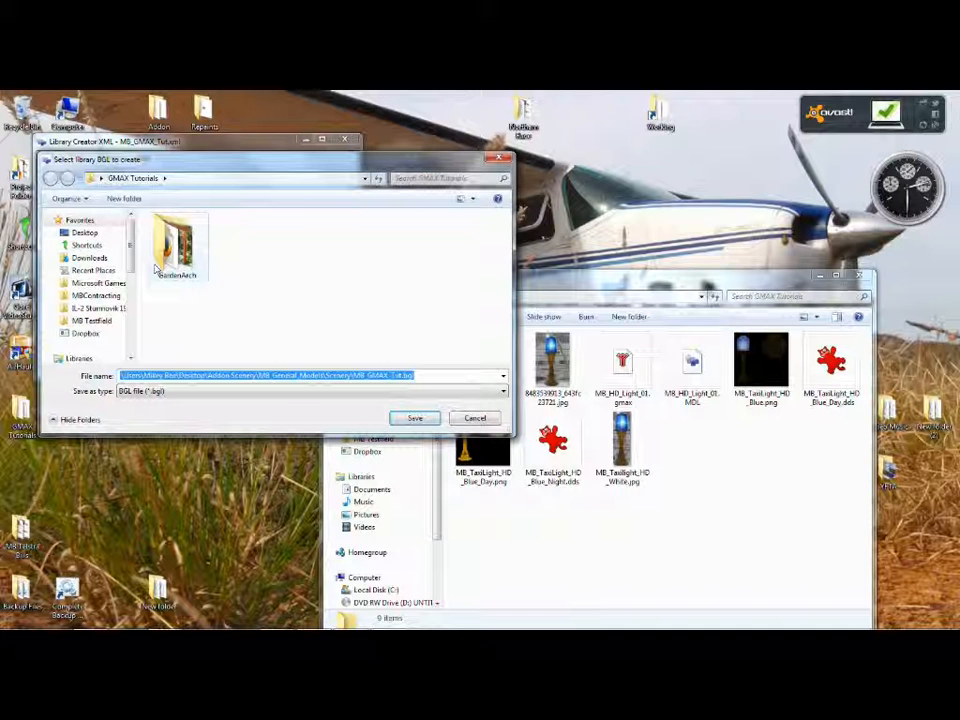
{"action": "left_click", "coordinate": [406, 419]}
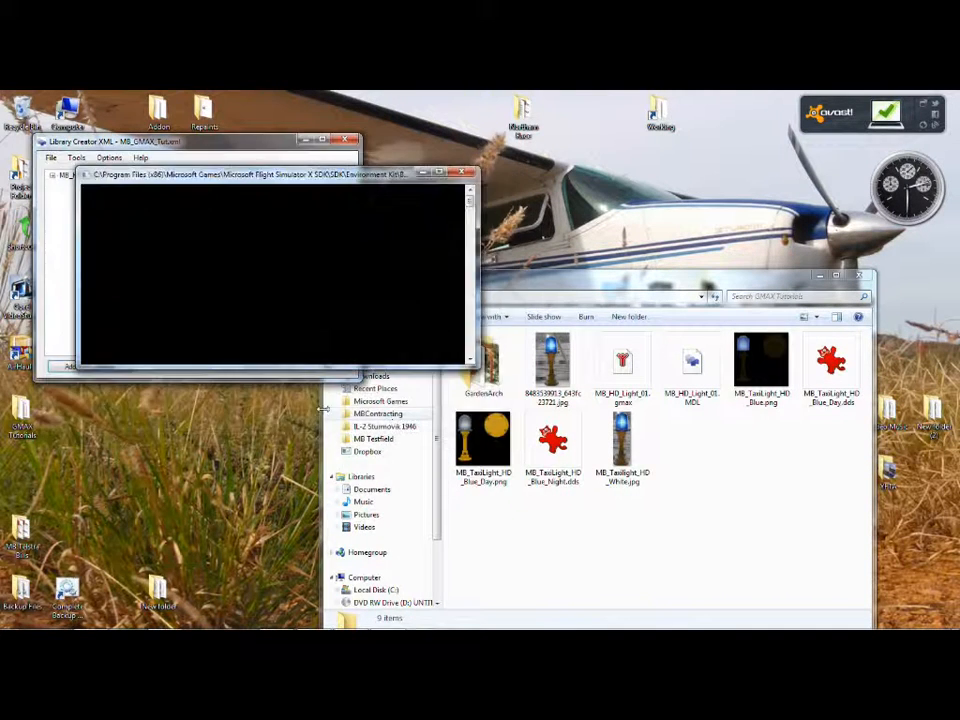
{"action": "left_click", "coordinate": [222, 355]}
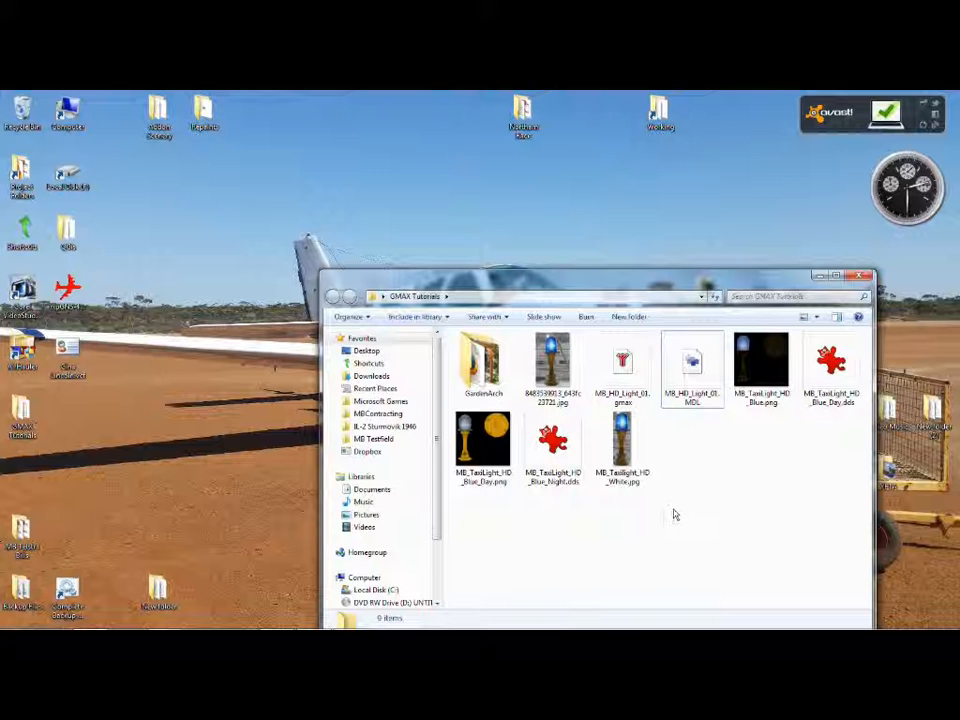
- Locate the compiled MB_GMAX_Tut.bgl and its XML source in the MB_General_Models Scenery folder under Addon Scenery
{"action": "double_click", "coordinate": [495, 370]}
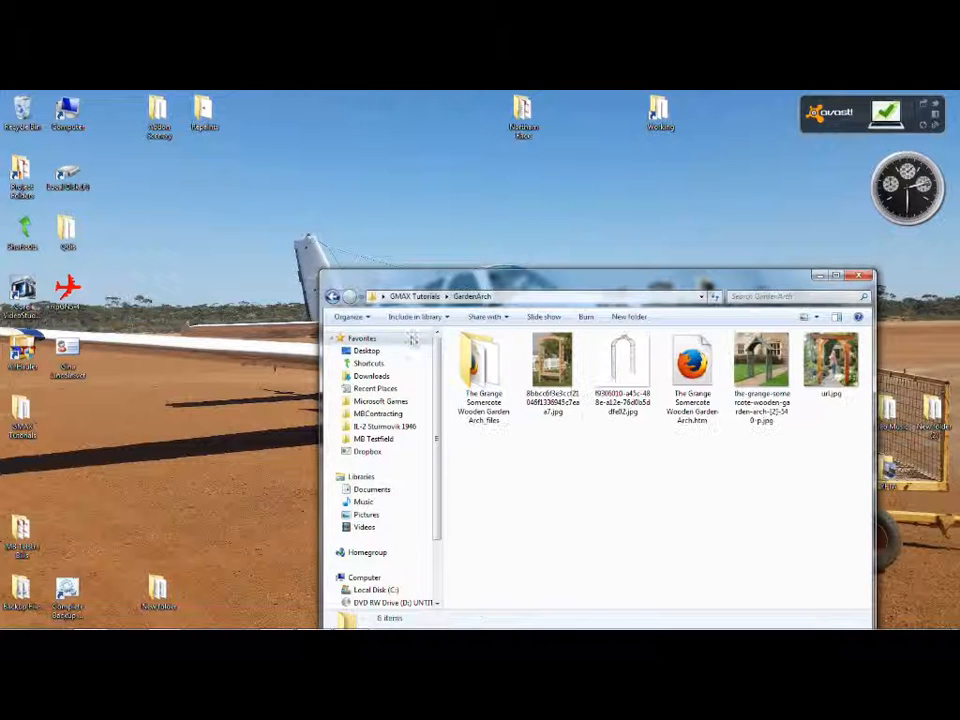
{"action": "left_click", "coordinate": [334, 297]}
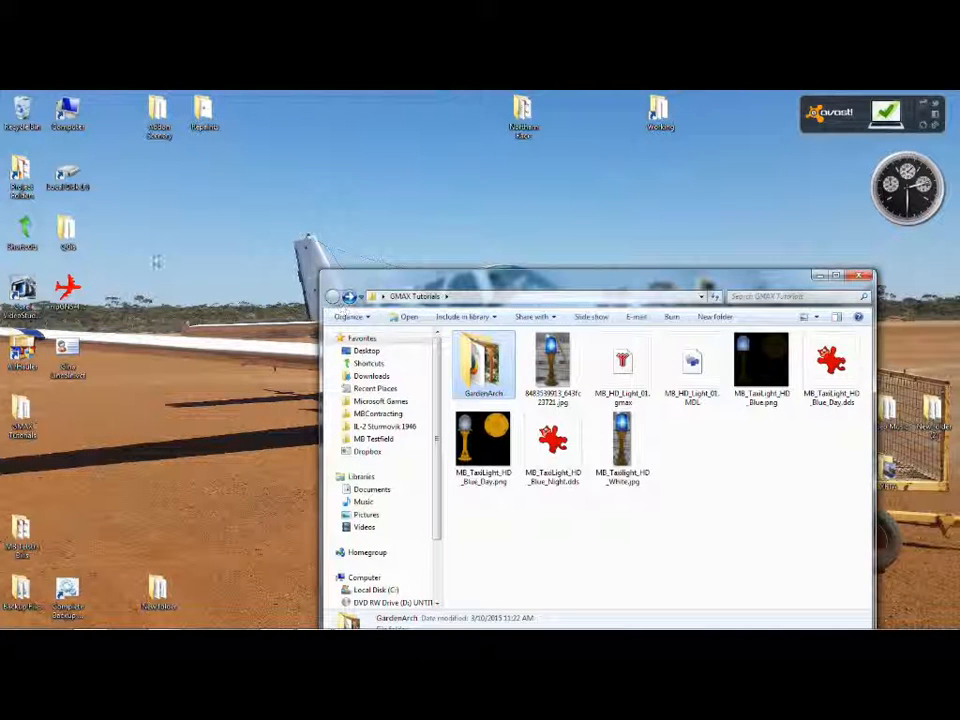
{"action": "double_click", "coordinate": [158, 112]}
{"action": "left_click_drag", "start_coordinate": [367, 177], "coordinate": [258, 123]}
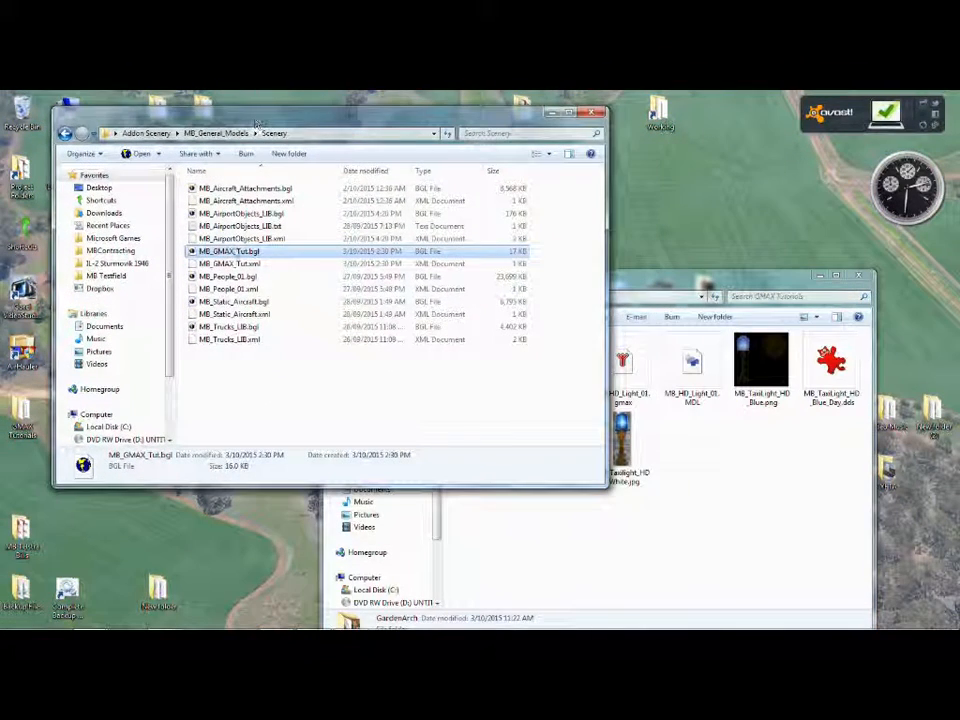
{"action": "left_click", "coordinate": [228, 263]}
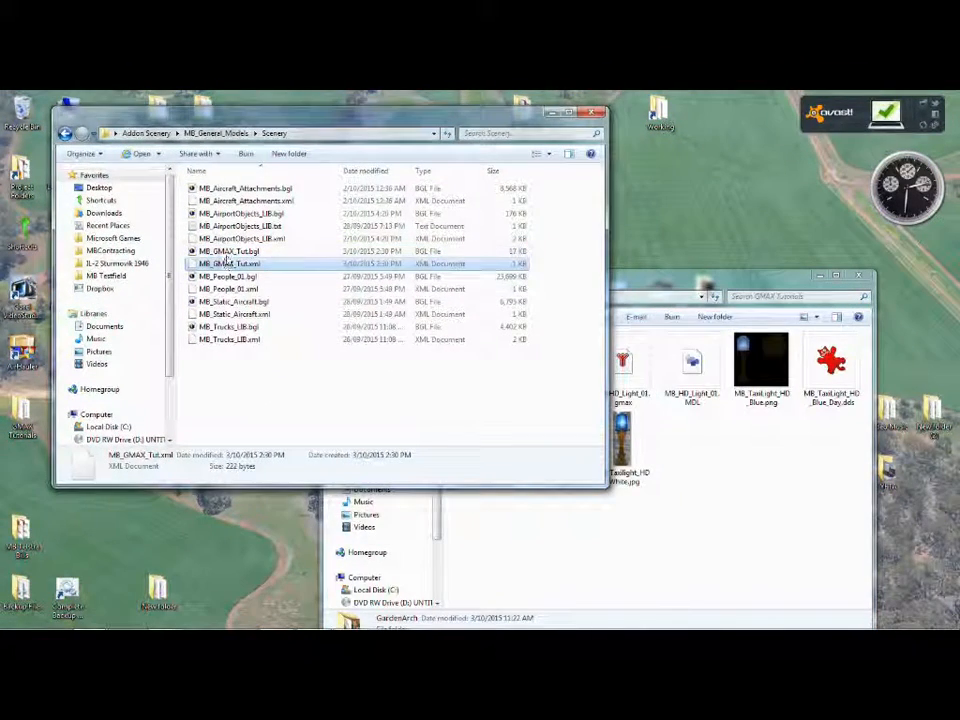
{"action": "left_click", "coordinate": [234, 251]}
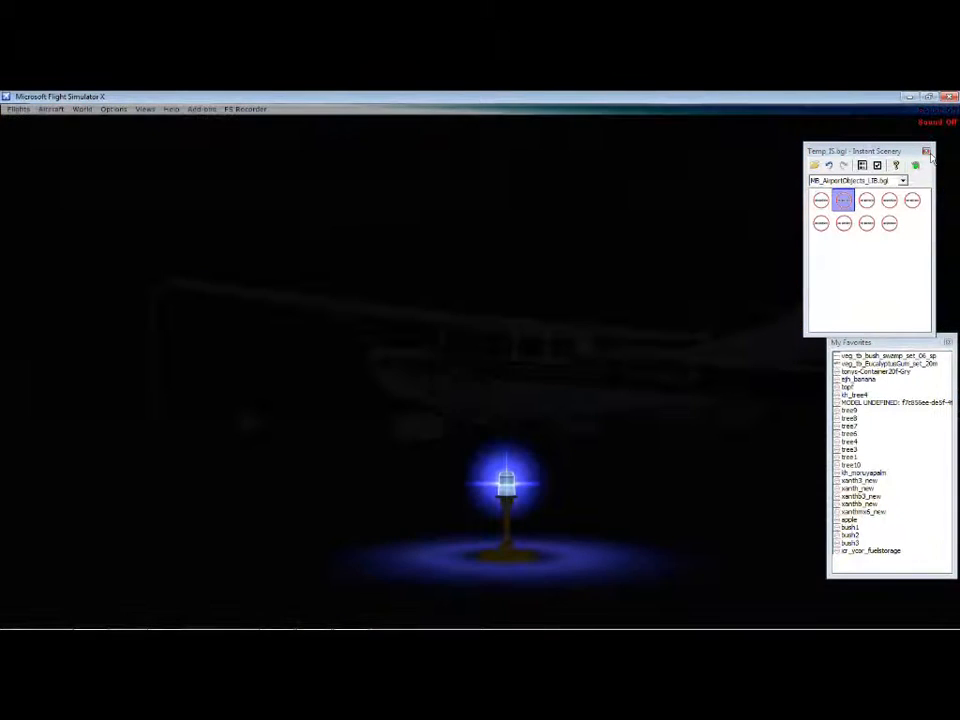
- In Flight Simulator X, close the Instant Scenery window to view the placed taxiway light at night
{"action": "left_click", "coordinate": [927, 151]}
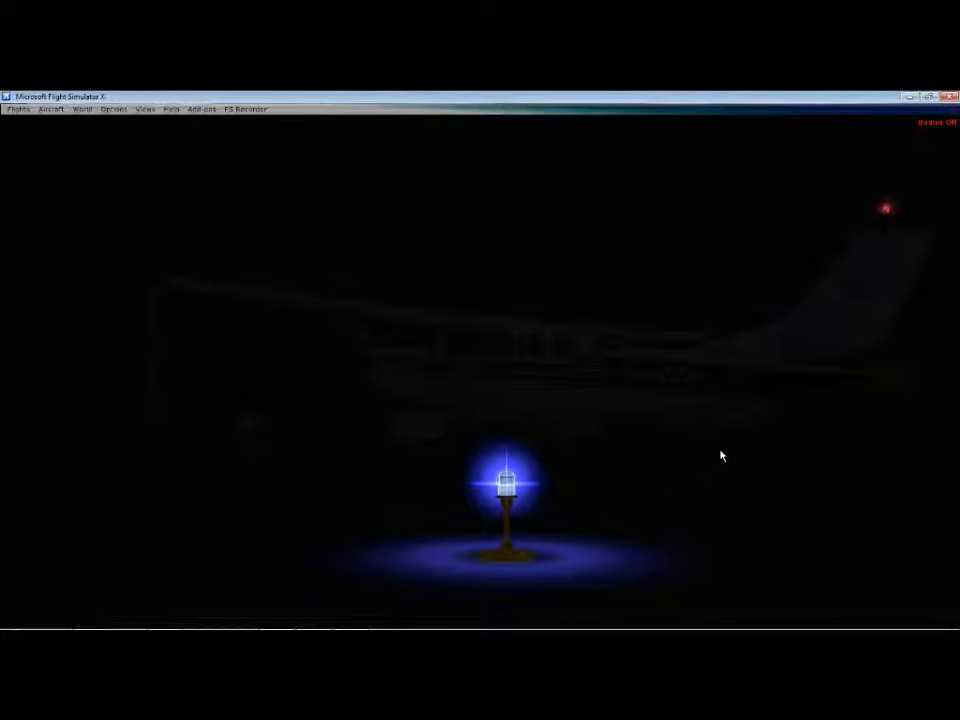